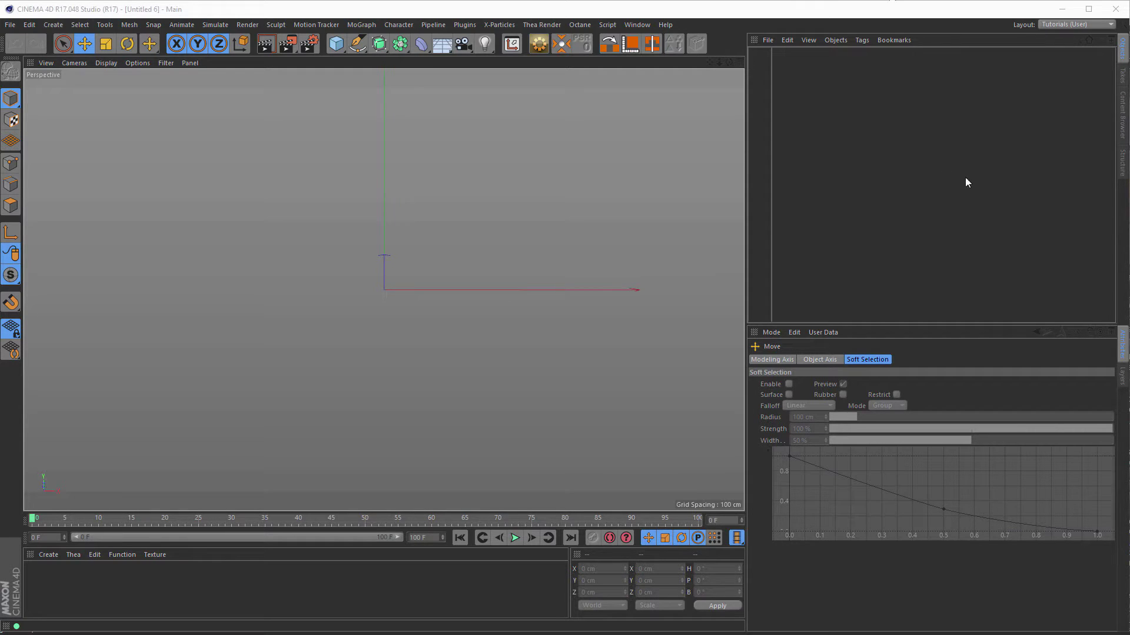
# Load nikomedia_scene_rig_pro_v2.c4d from the Nikomedias Scene Rig Pro 2.0 preset folder and return to the scene's object list.
pyautogui.click(911, 13)
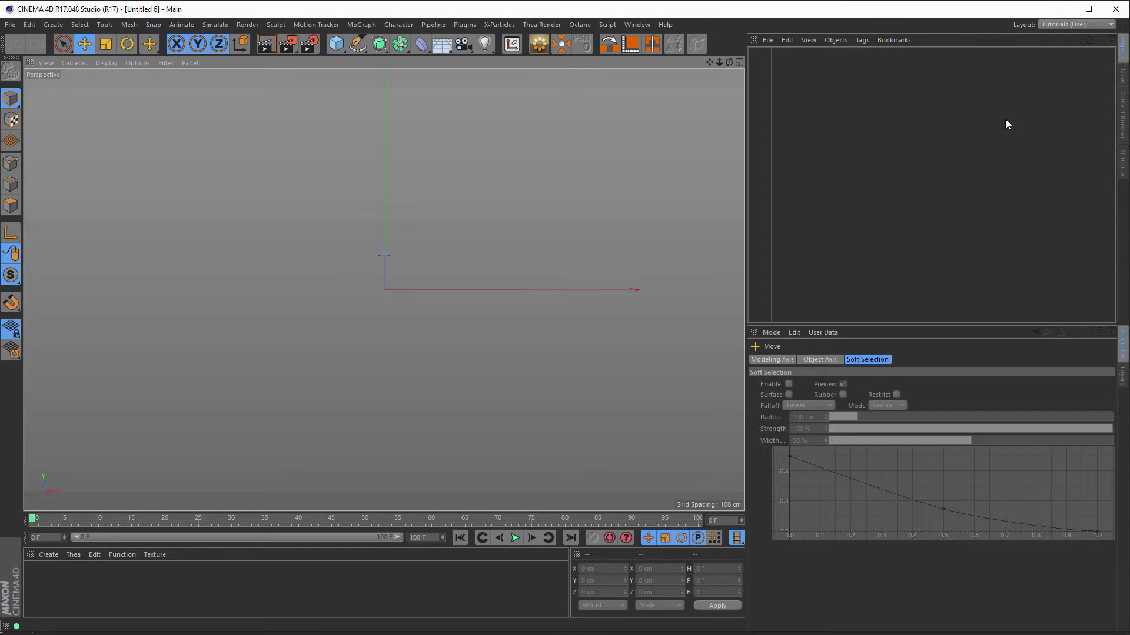
pyautogui.click(1122, 113)
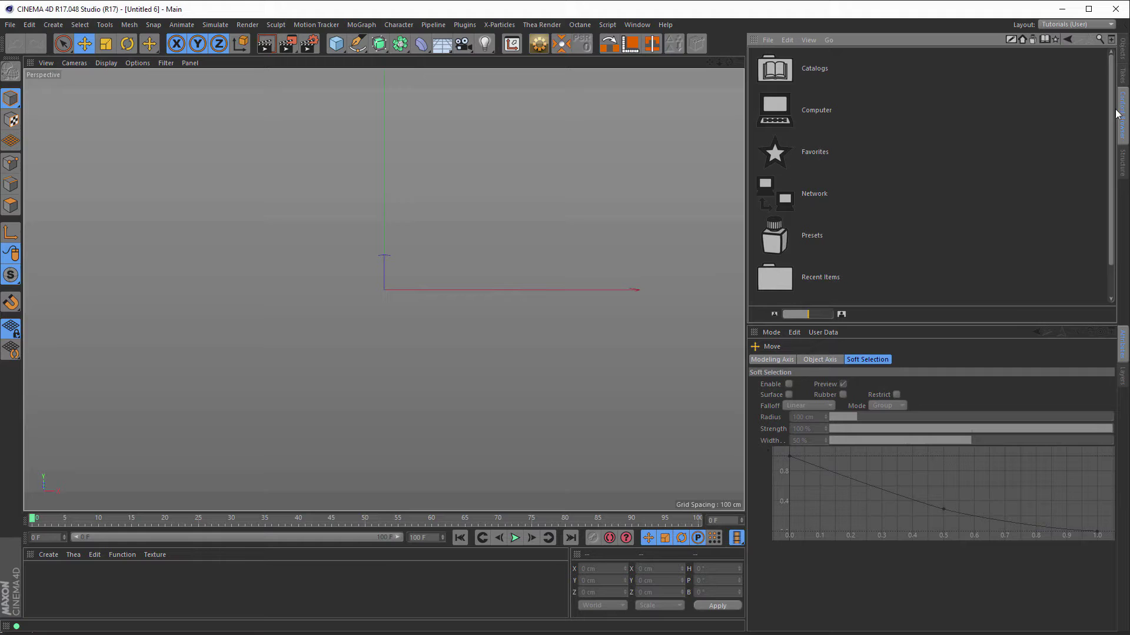
pyautogui.doubleClick(812, 235)
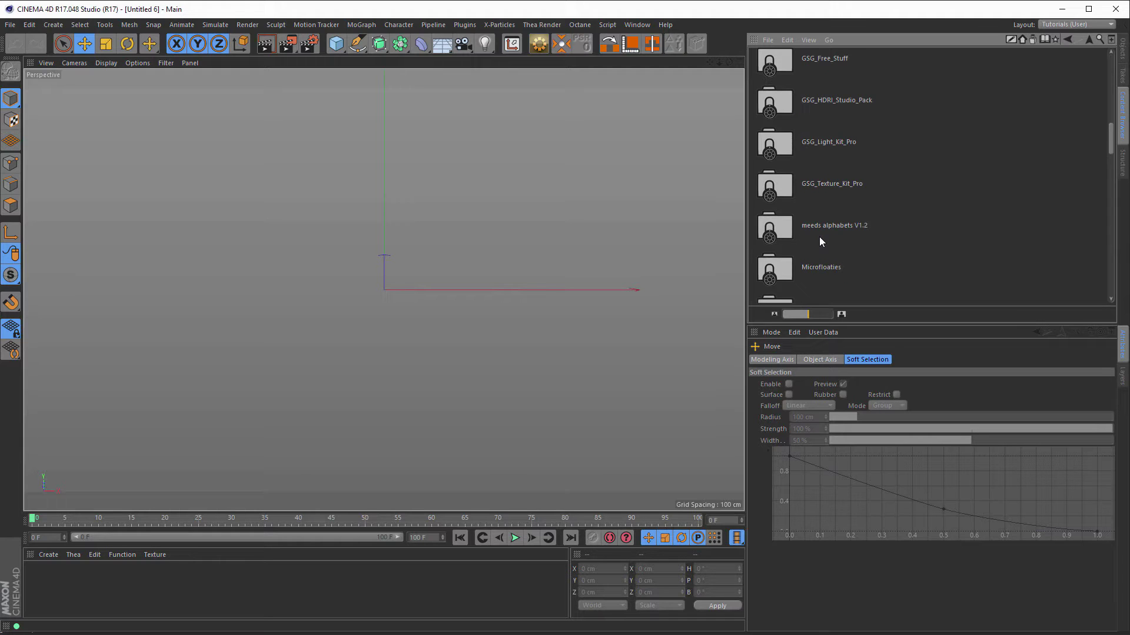
pyautogui.scroll(-5, 853, 204)
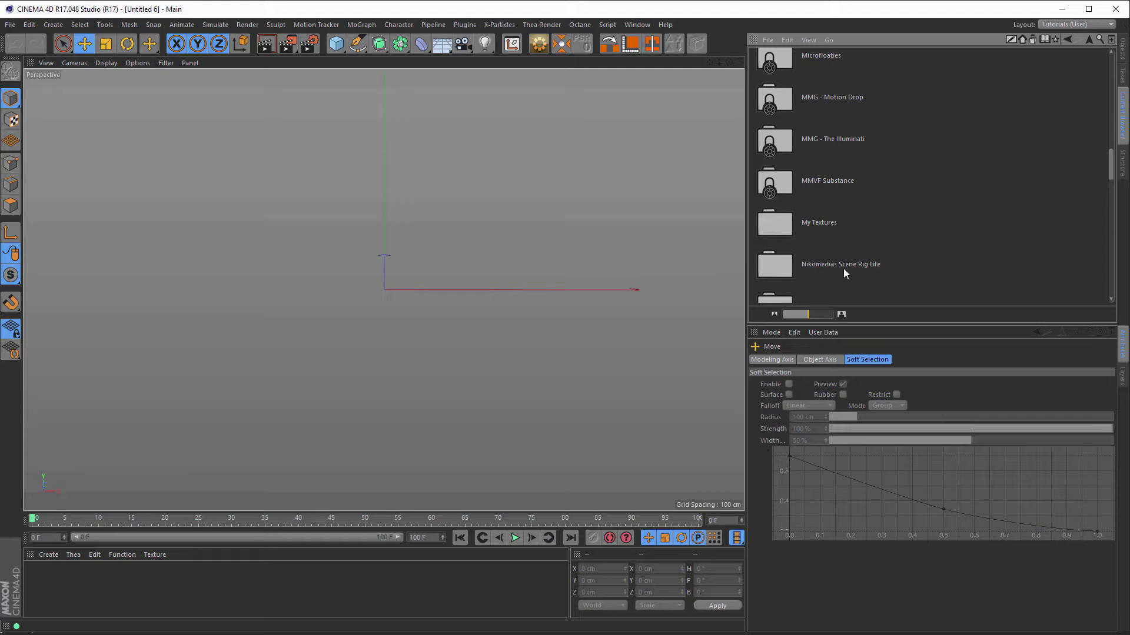
pyautogui.scroll(-2, 842, 268)
pyautogui.click(818, 238)
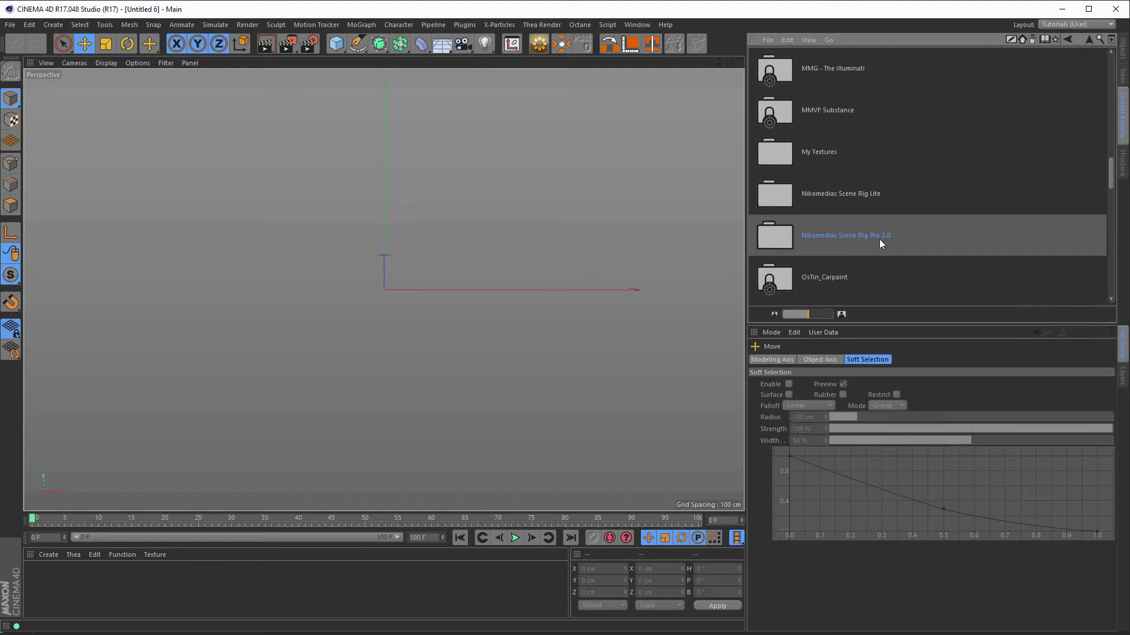
pyautogui.doubleClick(863, 238)
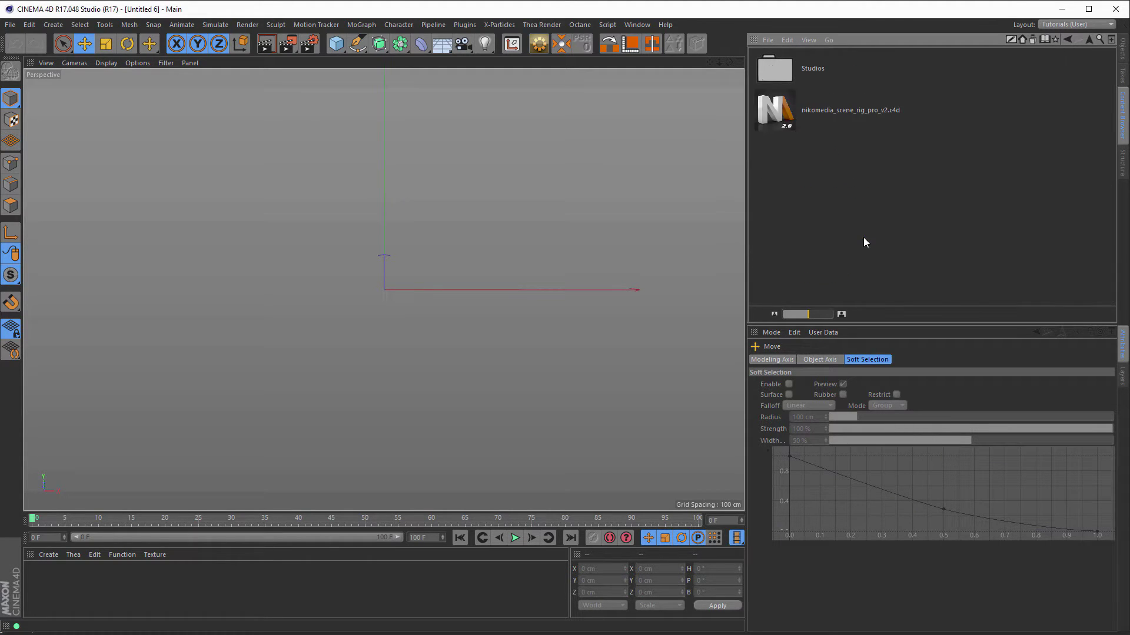
pyautogui.doubleClick(773, 118)
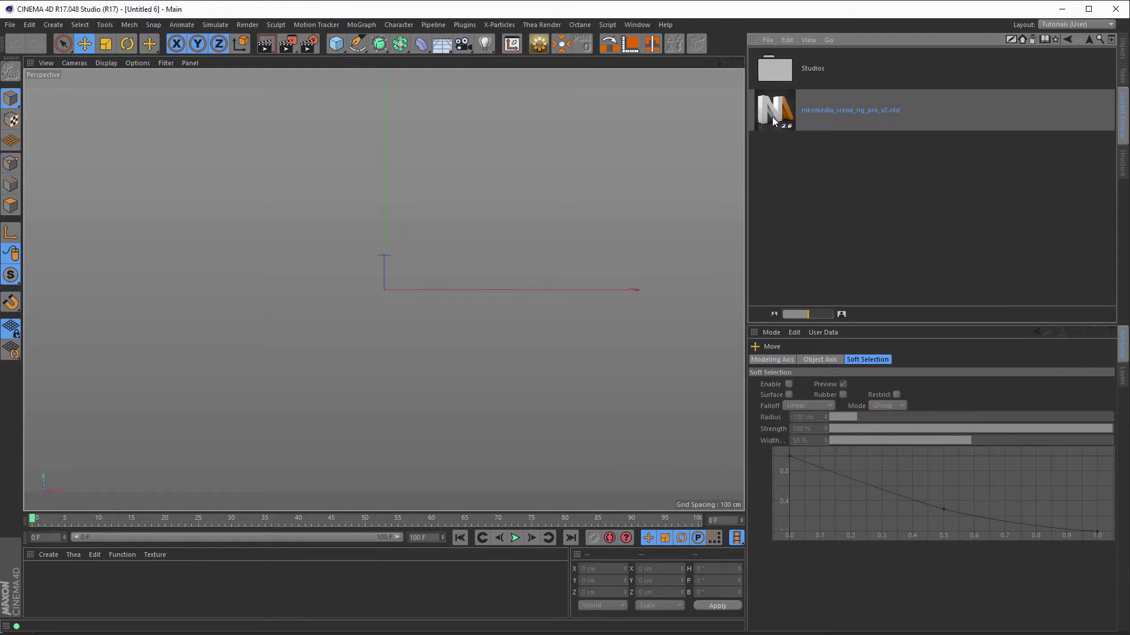
pyautogui.click(1122, 53)
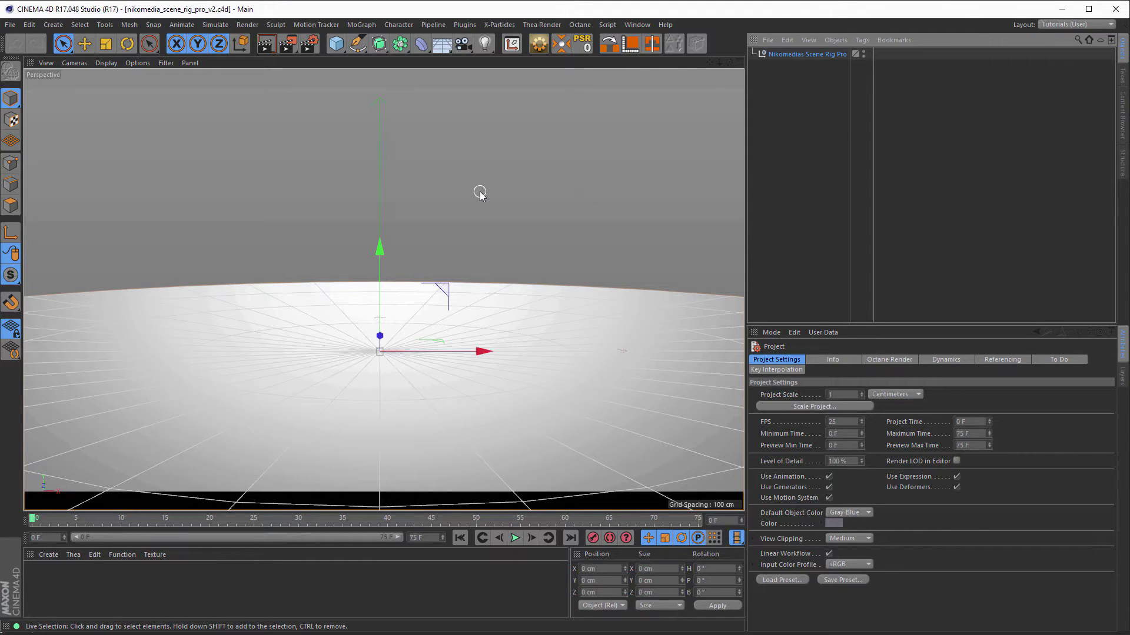
# Render a preview of the empty rig scene and show the HDRI settings of the Nikomedias Scene Rig Pro object.
pyautogui.hotkey('ctrl', 'r')
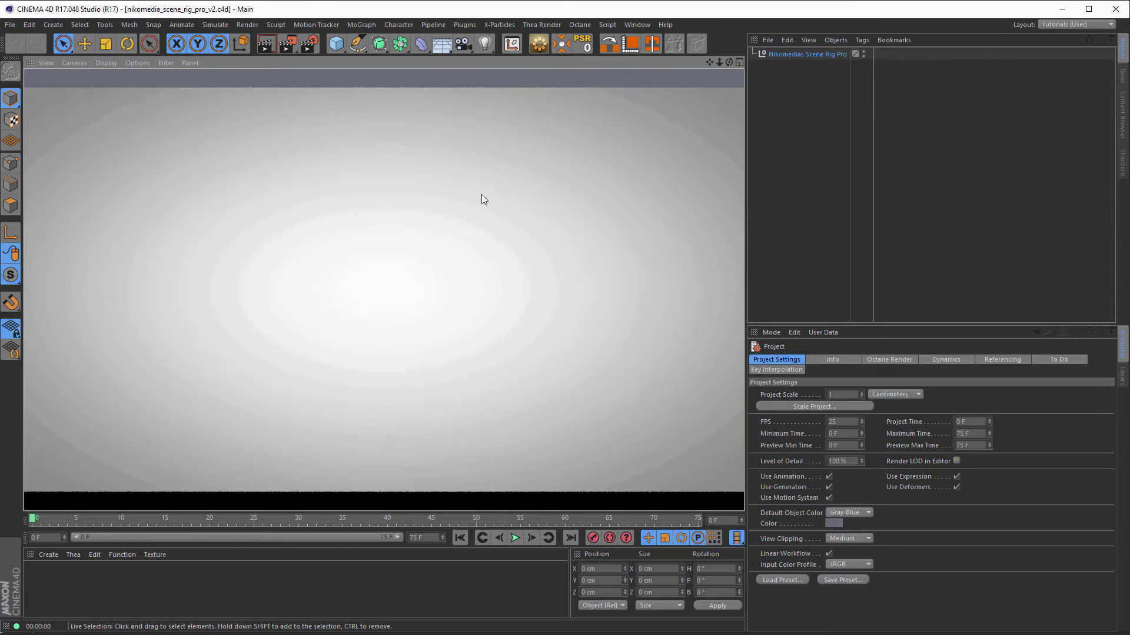
pyautogui.click(803, 54)
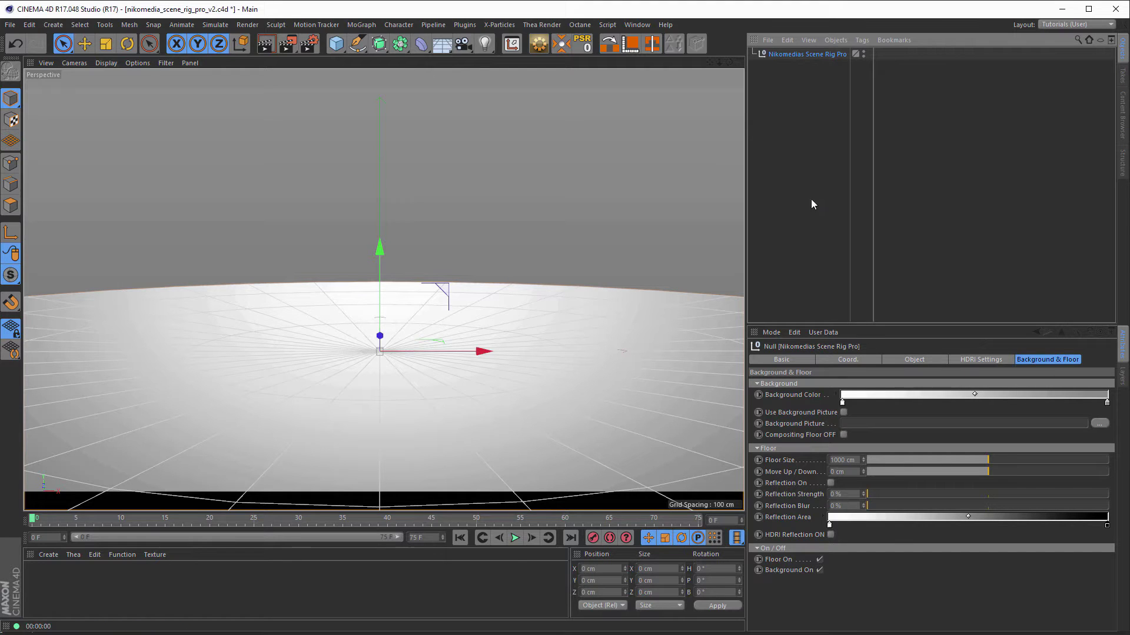
pyautogui.click(967, 360)
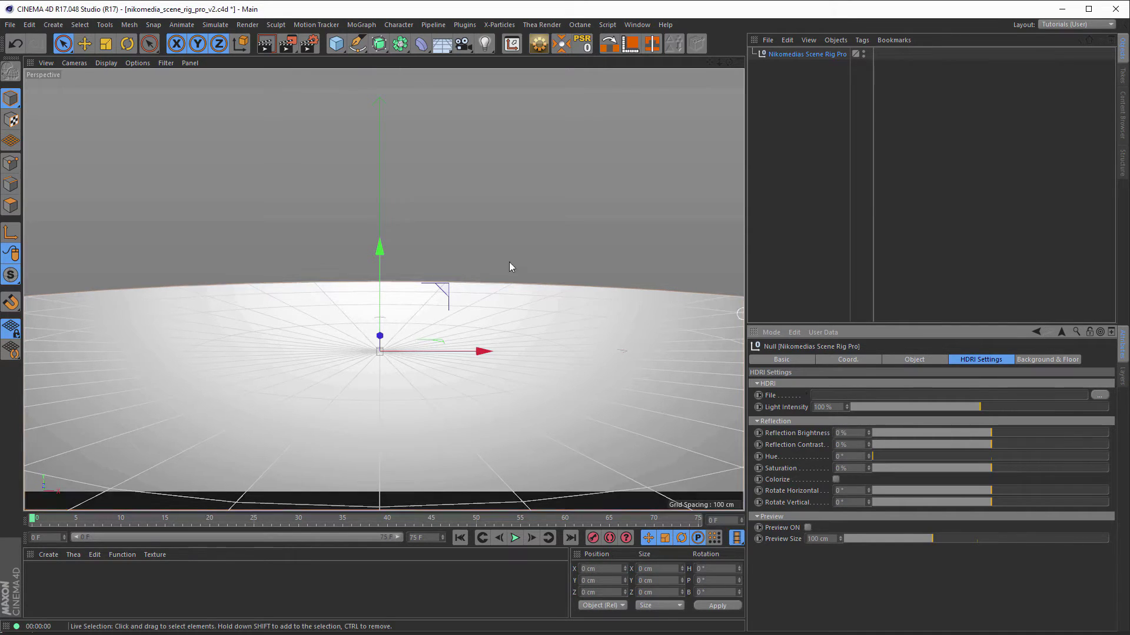
# Add a cube, raise it to Y 100 cm so it rests on the floor, and enable its fillet.
pyautogui.click(336, 43)
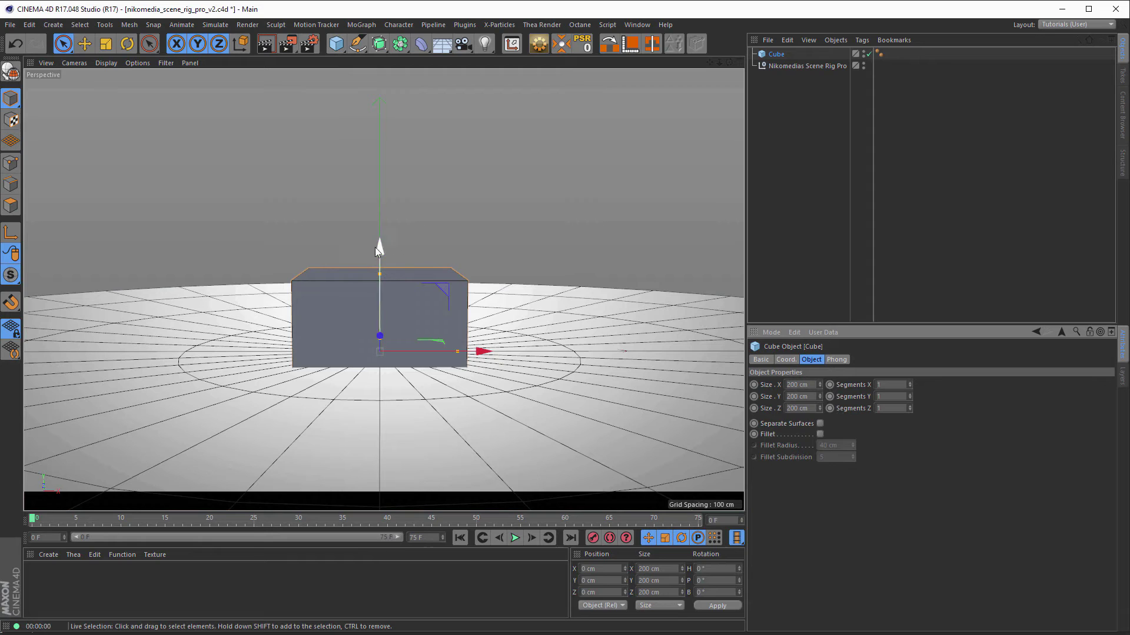
pyautogui.moveTo(379, 250); pyautogui.dragTo(390, 173)
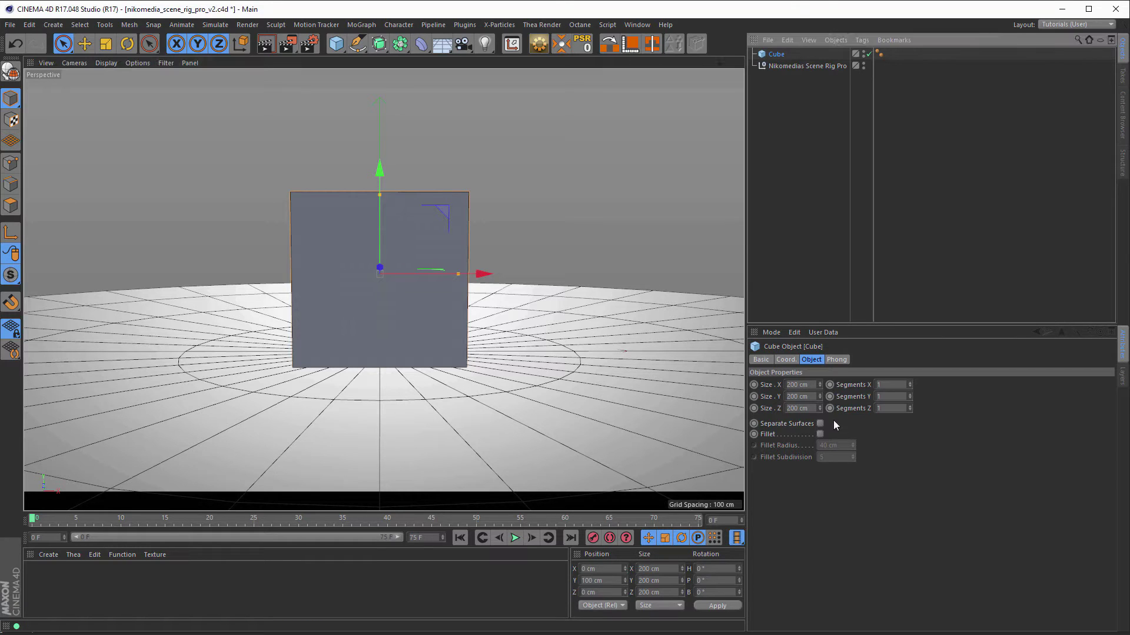
pyautogui.click(820, 435)
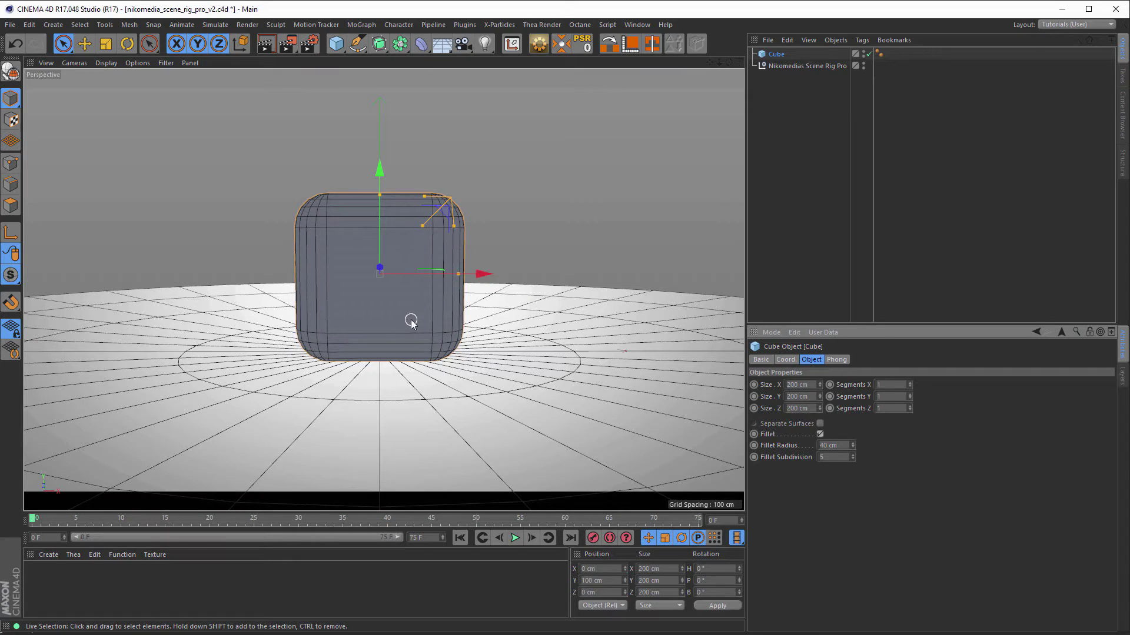
pyautogui.moveTo(389, 318)
pyautogui.keyDown('alt'); pyautogui.mouseDown()
pyautogui.moveTo(421, 312)
pyautogui.moveTo(447, 285)
pyautogui.moveTo(393, 313)
pyautogui.moveTo(393, 300)
pyautogui.mouseUp(); pyautogui.keyUp('alt')
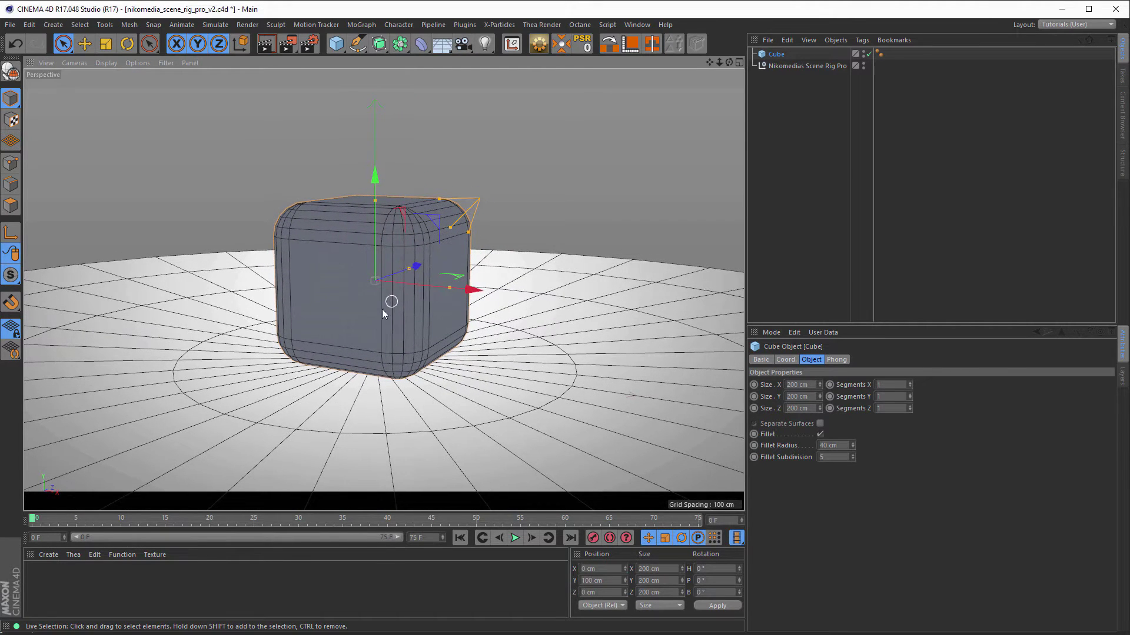
# Create a new material and replace its default specular reflectance layer with a GGX layer.
pyautogui.doubleClick(82, 576)
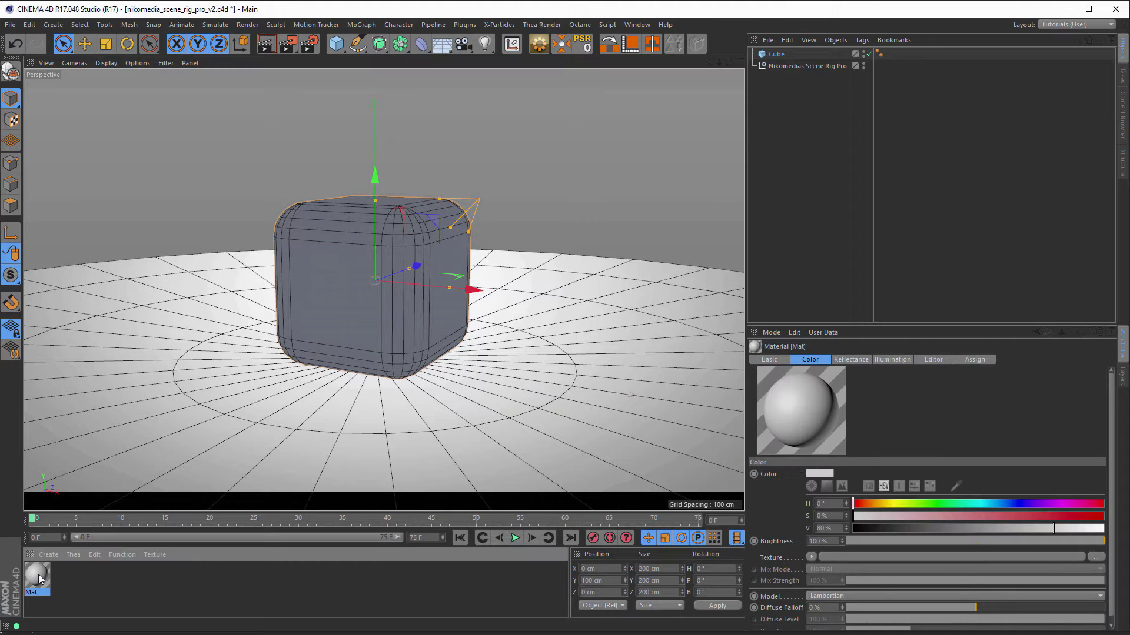
pyautogui.doubleClick(37, 576)
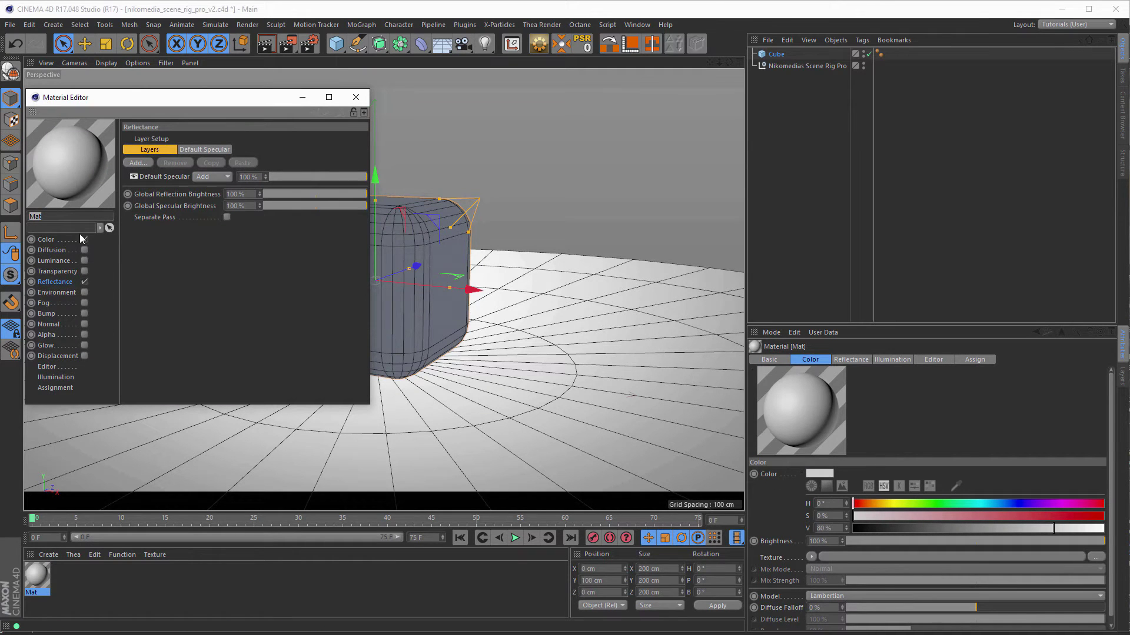
pyautogui.click(71, 283)
pyautogui.click(152, 178)
pyautogui.press('Delete')
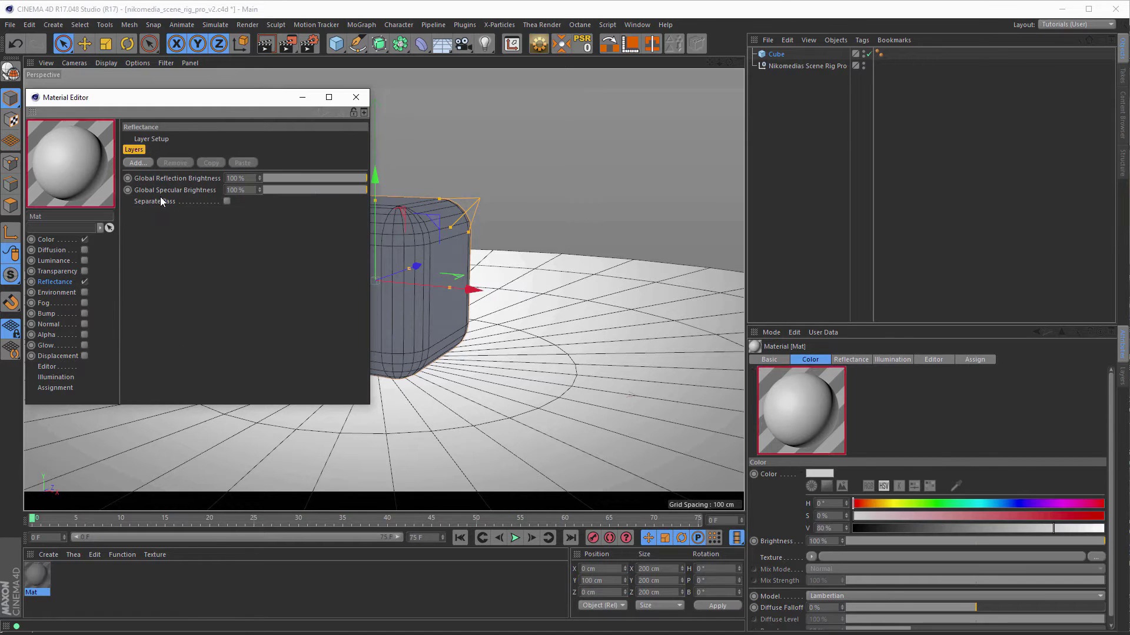
pyautogui.click(141, 163)
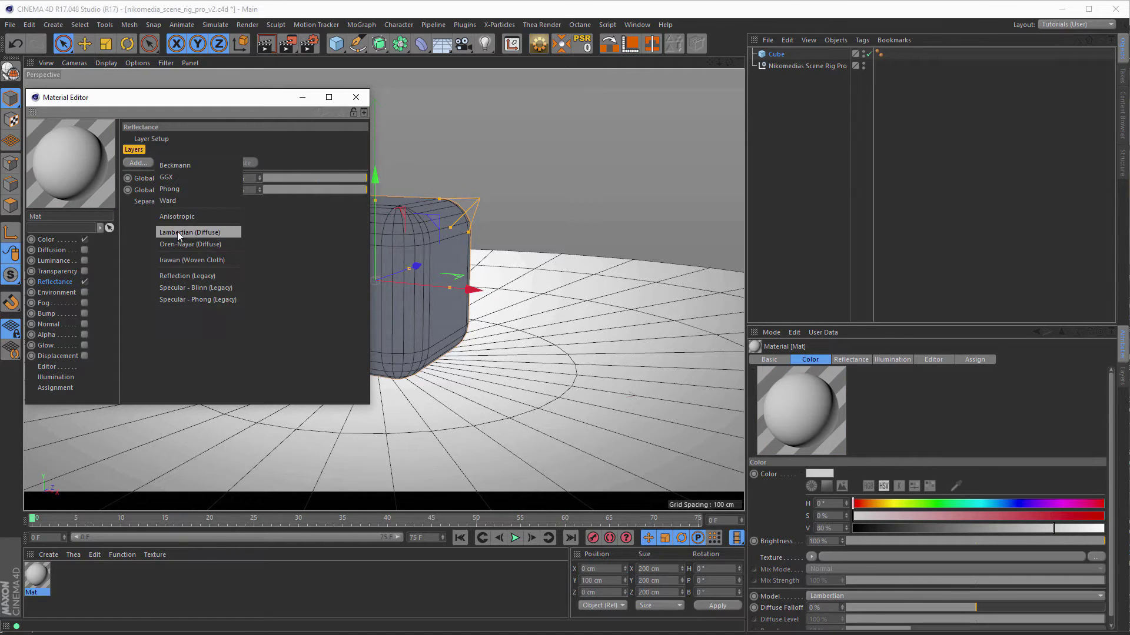
pyautogui.click(164, 178)
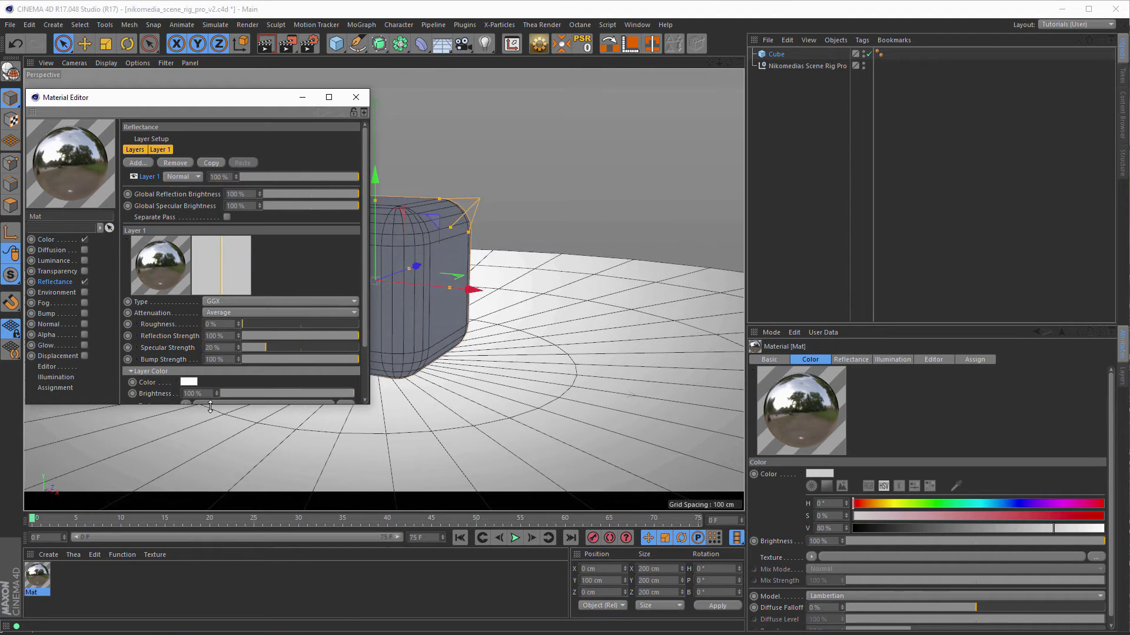
# Set the GGX layer's Fresnel to Conductor, roughness to 10%, reflection strength to 41%, and specular and bump strength to 0%.
pyautogui.moveTo(198, 405); pyautogui.dragTo(228, 509)
pyautogui.click(200, 454)
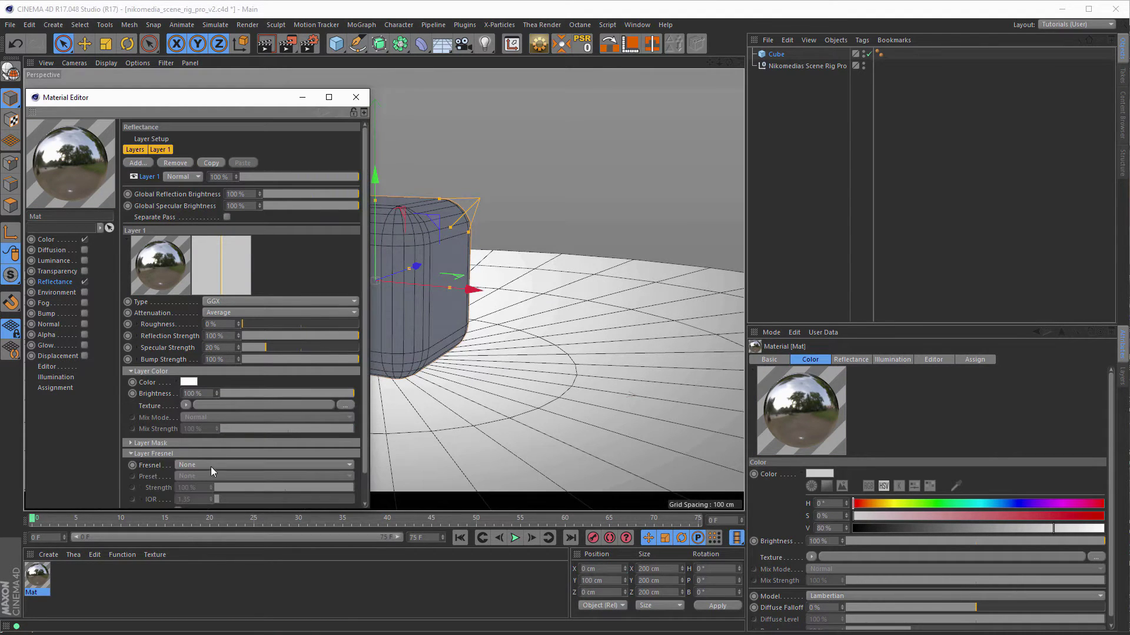
pyautogui.click(210, 466)
pyautogui.click(214, 499)
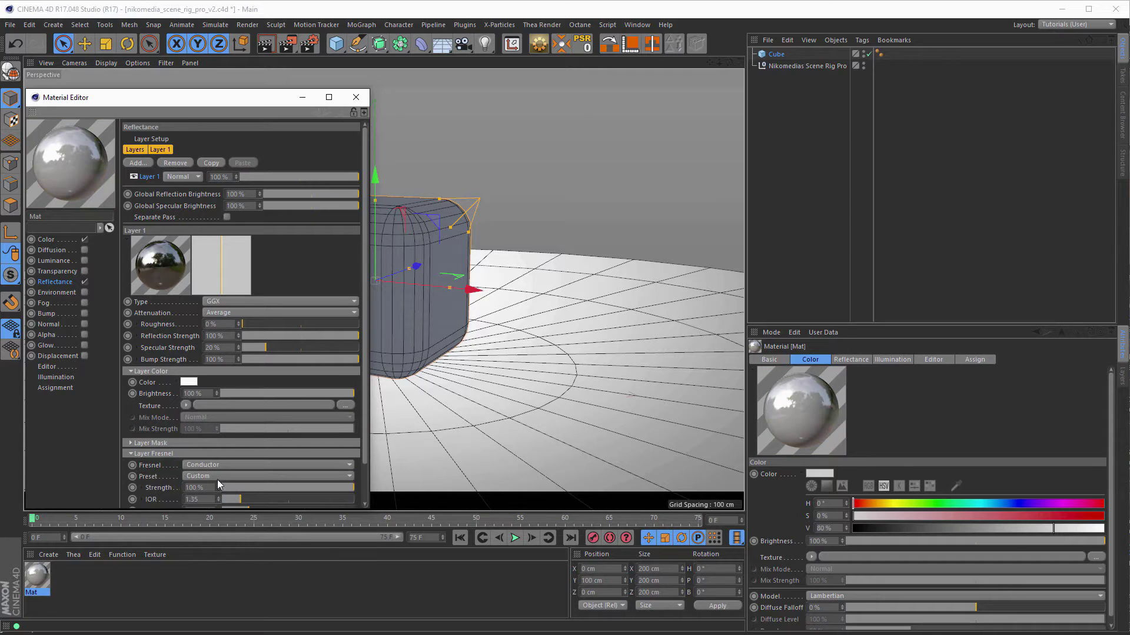
pyautogui.moveTo(270, 358); pyautogui.dragTo(289, 335)
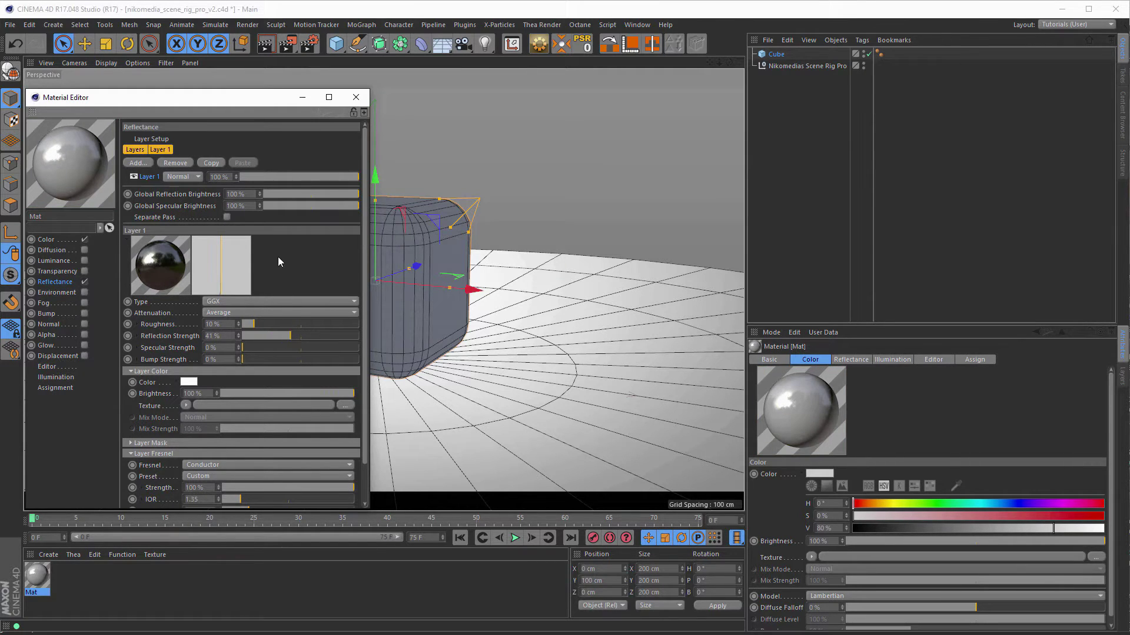
# Set the material's color to pure white with V at 100% and apply the material to the cube.
pyautogui.click(52, 239)
pyautogui.moveTo(338, 193); pyautogui.dragTo(476, 192)
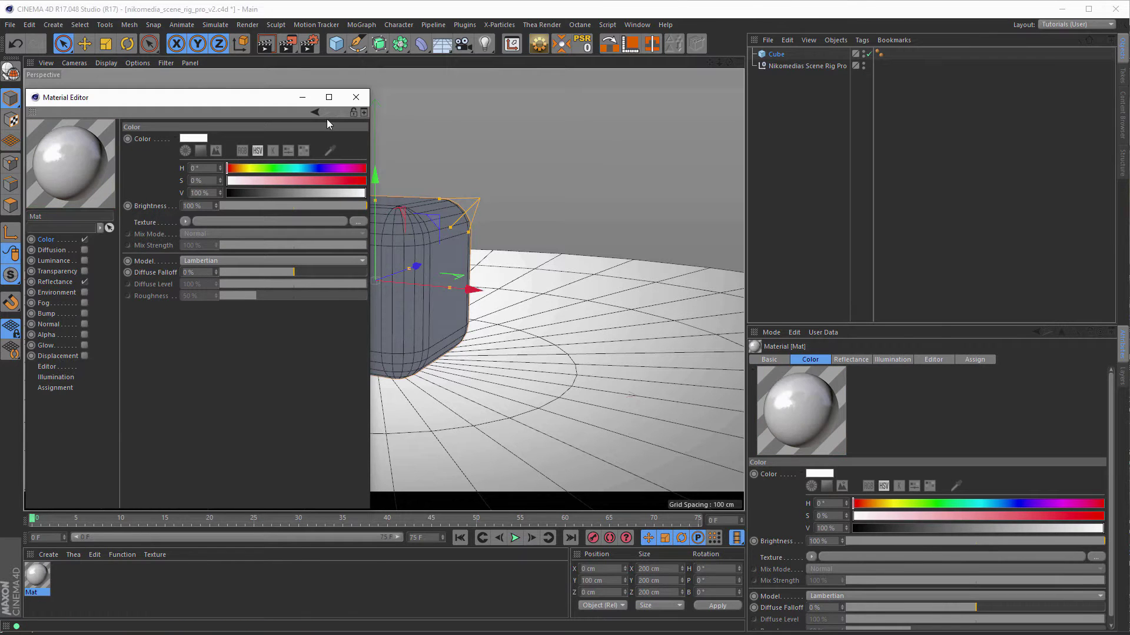
pyautogui.click(355, 97)
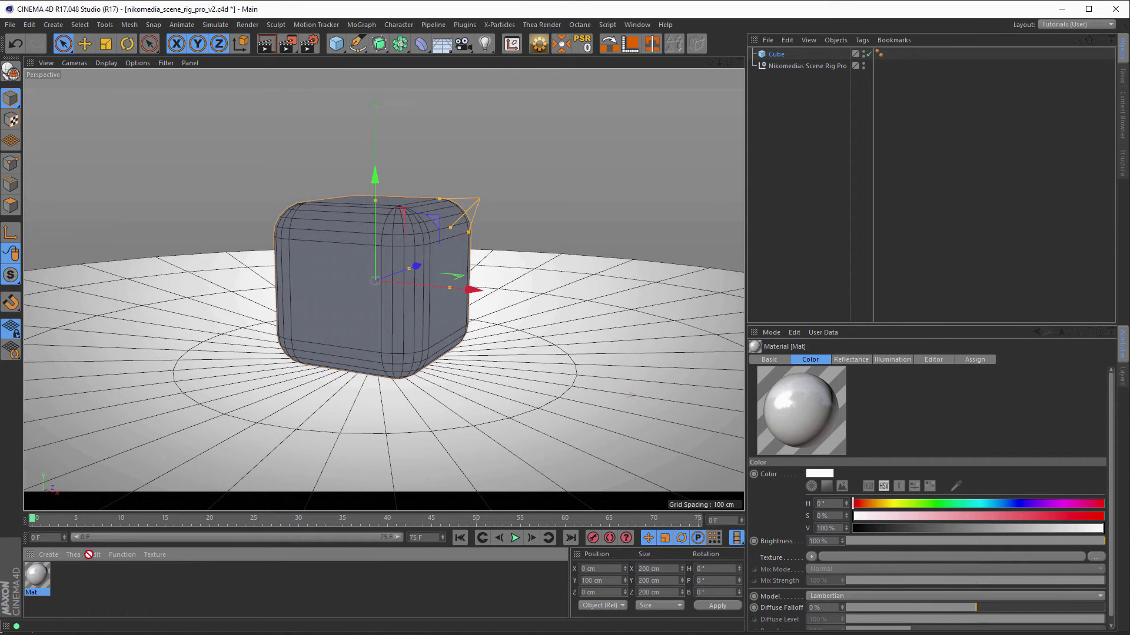
pyautogui.moveTo(88, 554); pyautogui.dragTo(329, 276)
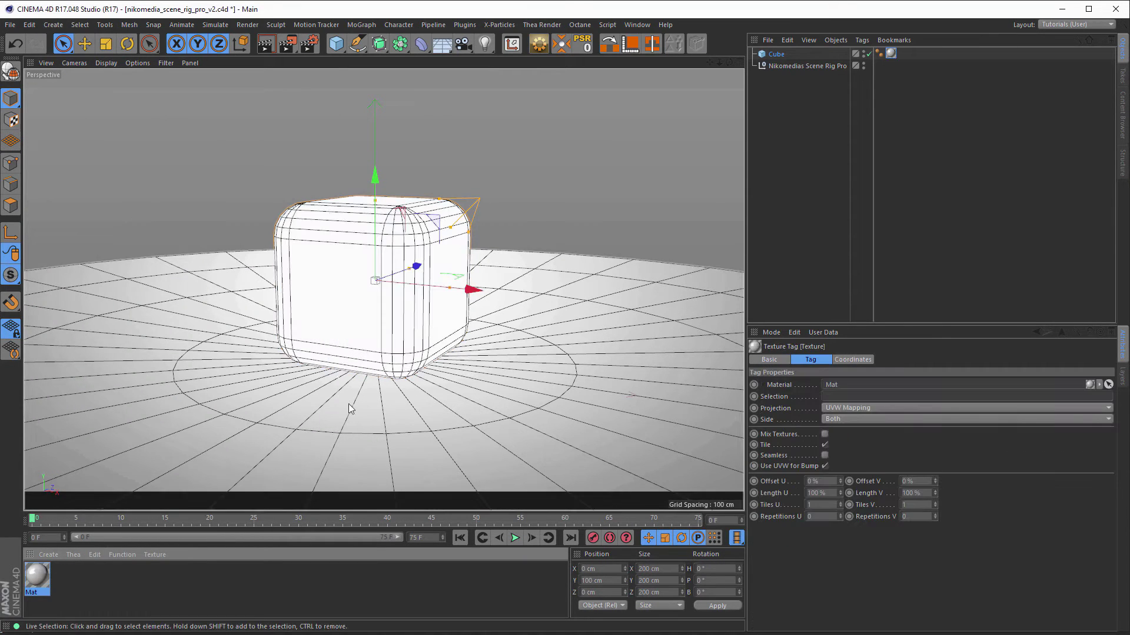
# Select the scene rig, render a preview with the cube, and activate the Middle render setting.
pyautogui.click(817, 66)
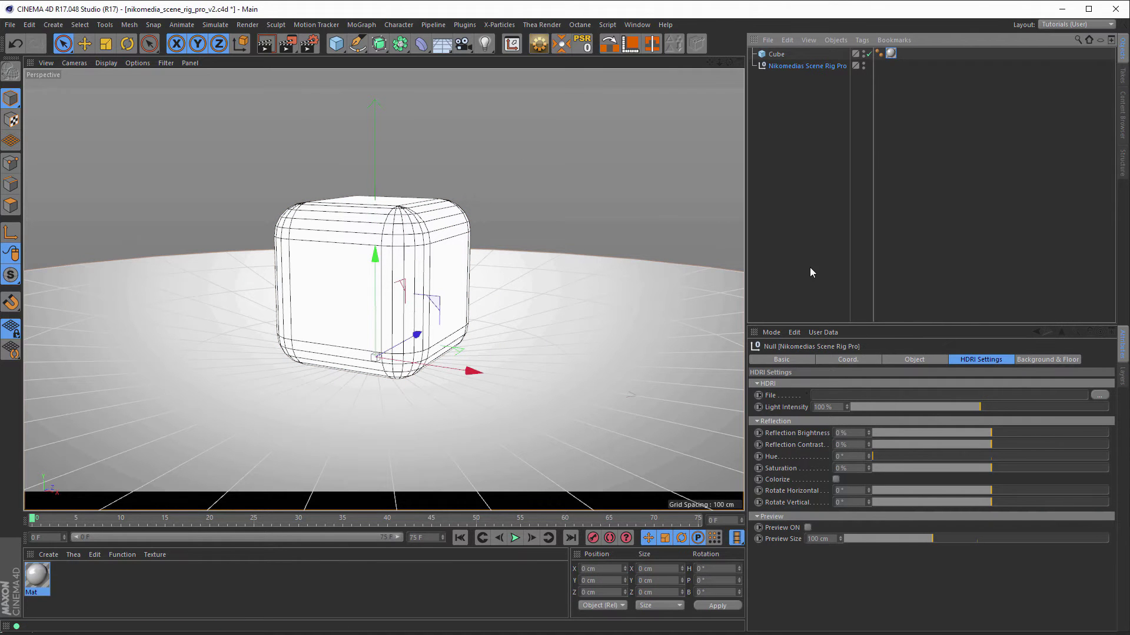
pyautogui.hotkey('ctrl', 'r')
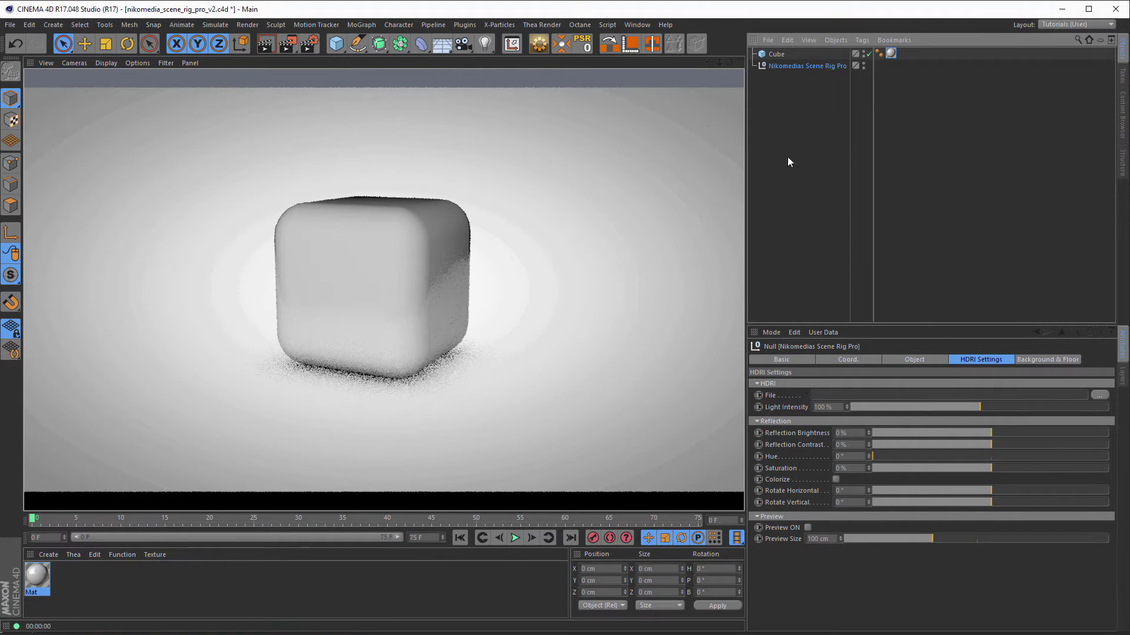
pyautogui.click(308, 44)
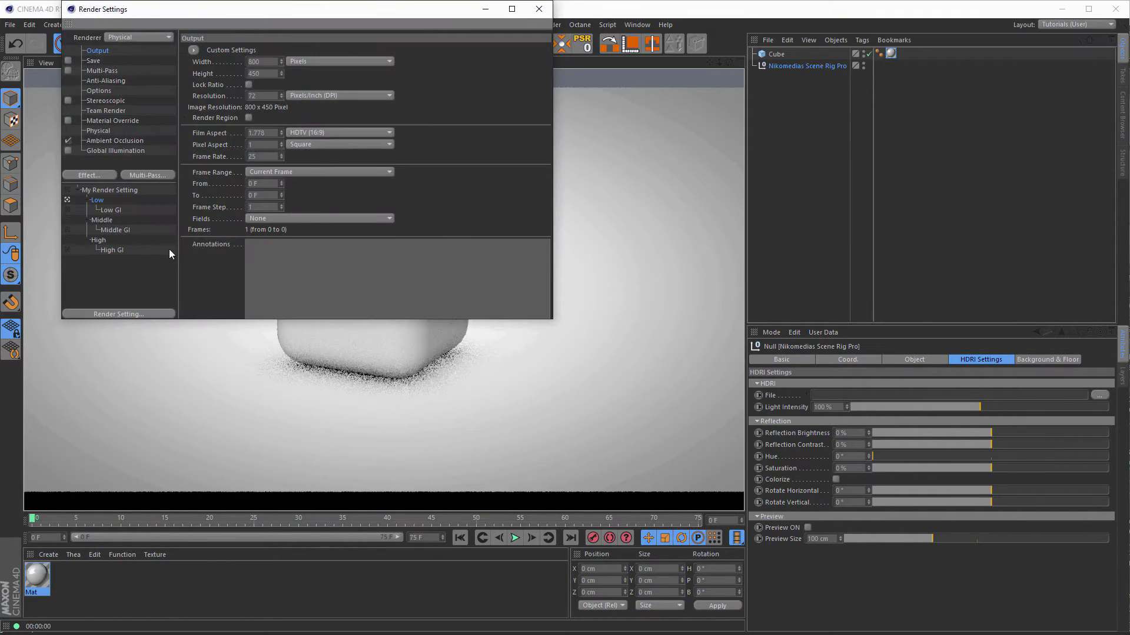
pyautogui.click(98, 220)
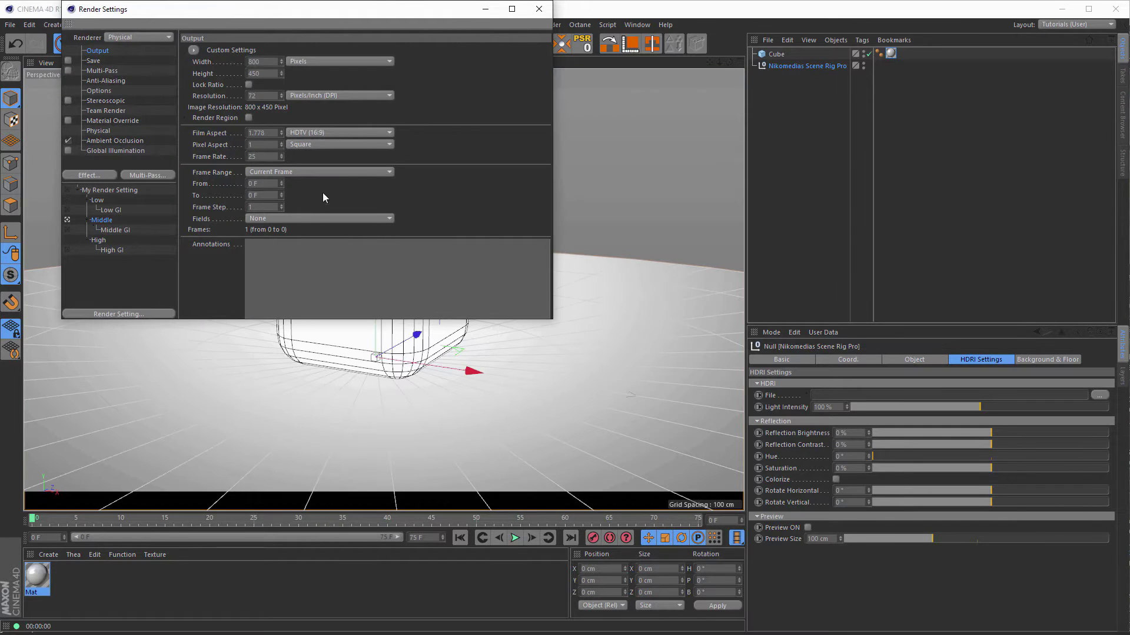
pyautogui.click(539, 9)
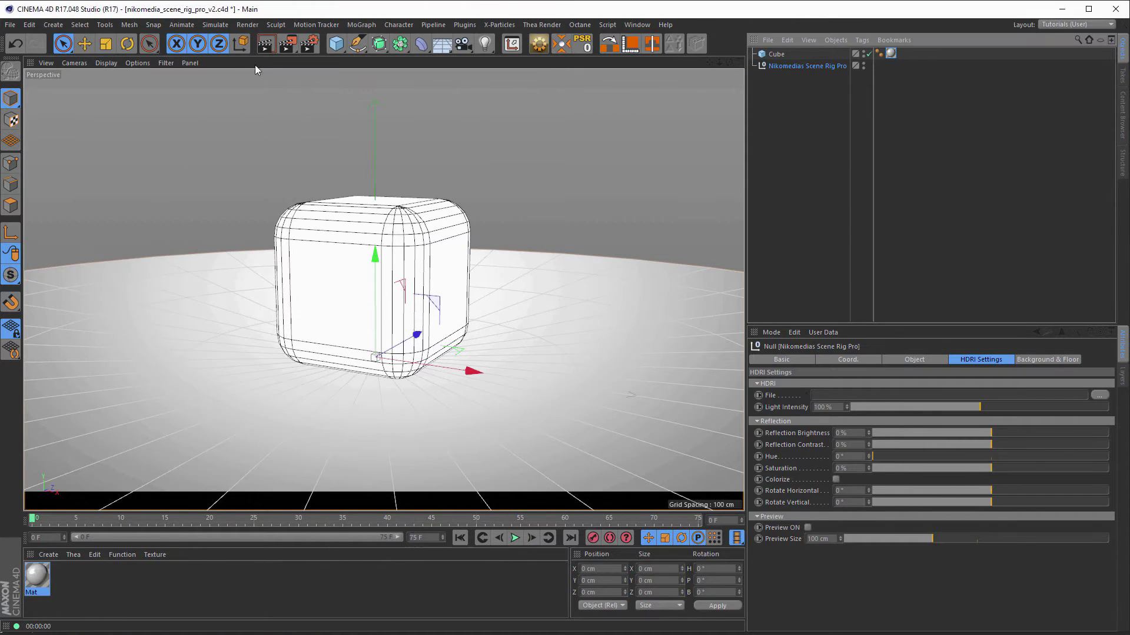
# Detach the render commands as a floating palette, start the Interactive Render Region, and extend the region's upper edge above the cube.
pyautogui.click(287, 50)
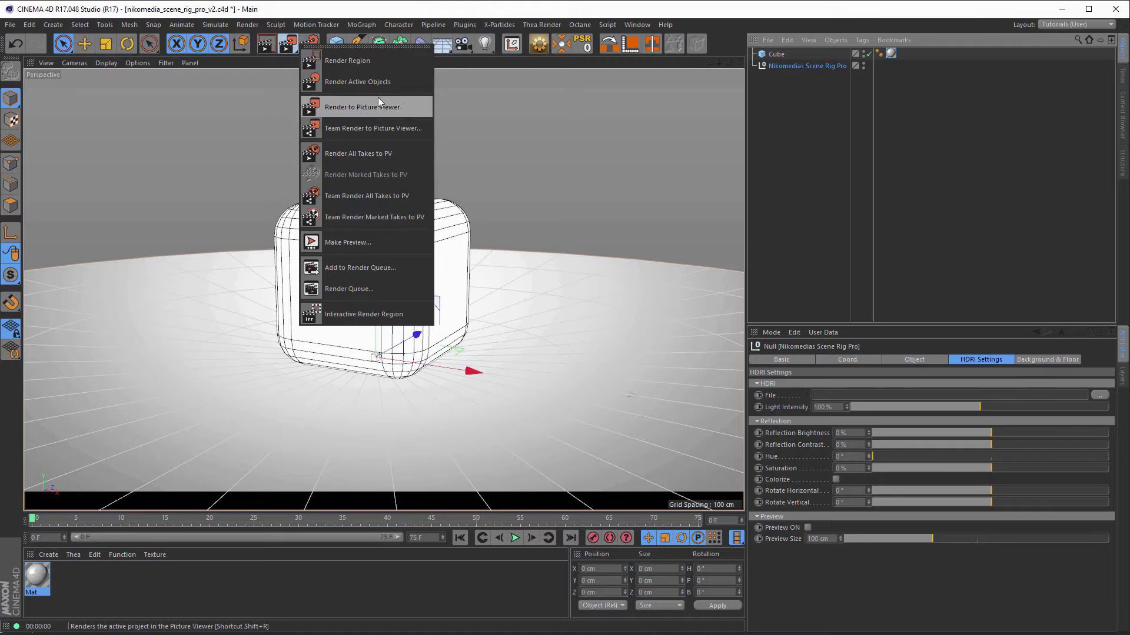
pyautogui.click(365, 47)
pyautogui.moveTo(362, 39); pyautogui.dragTo(96, 93)
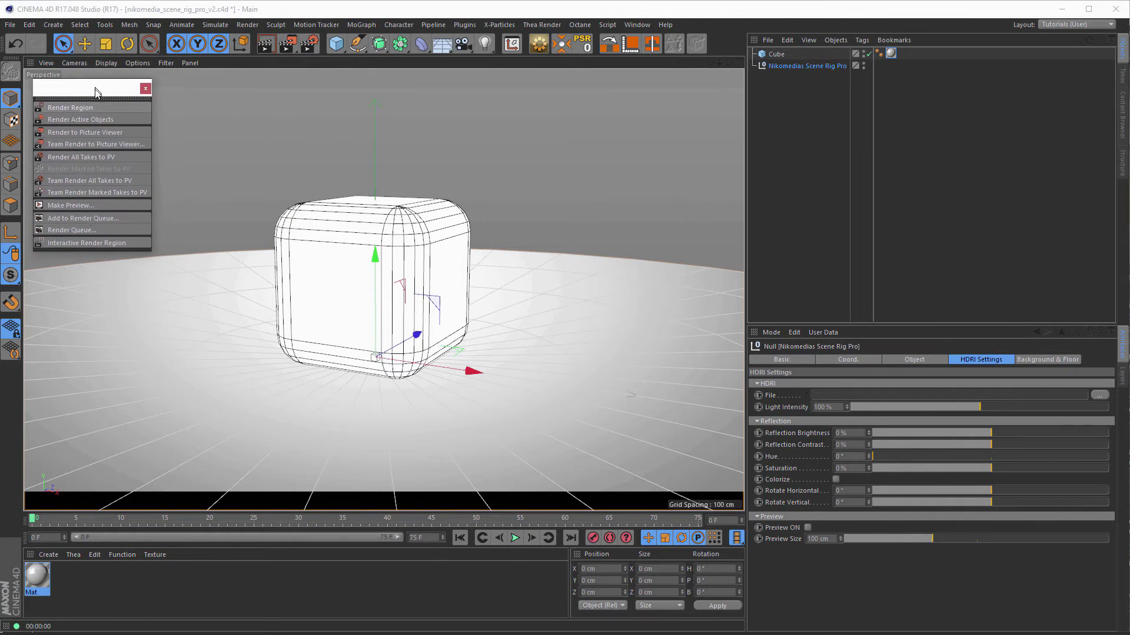
pyautogui.click(87, 245)
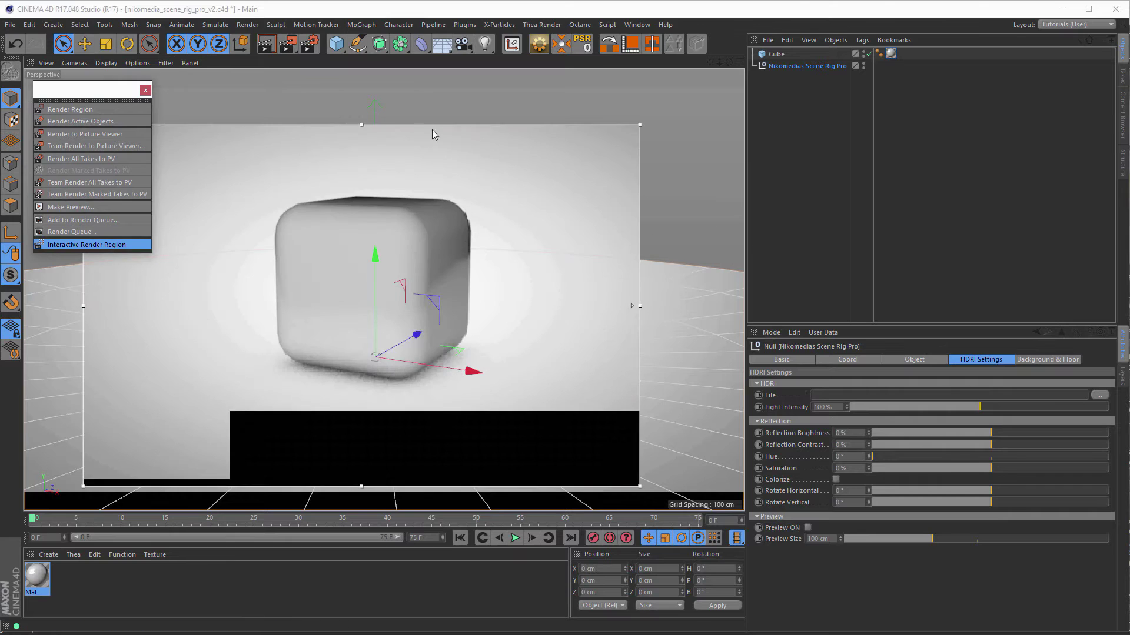
pyautogui.moveTo(365, 124); pyautogui.dragTo(361, 88)
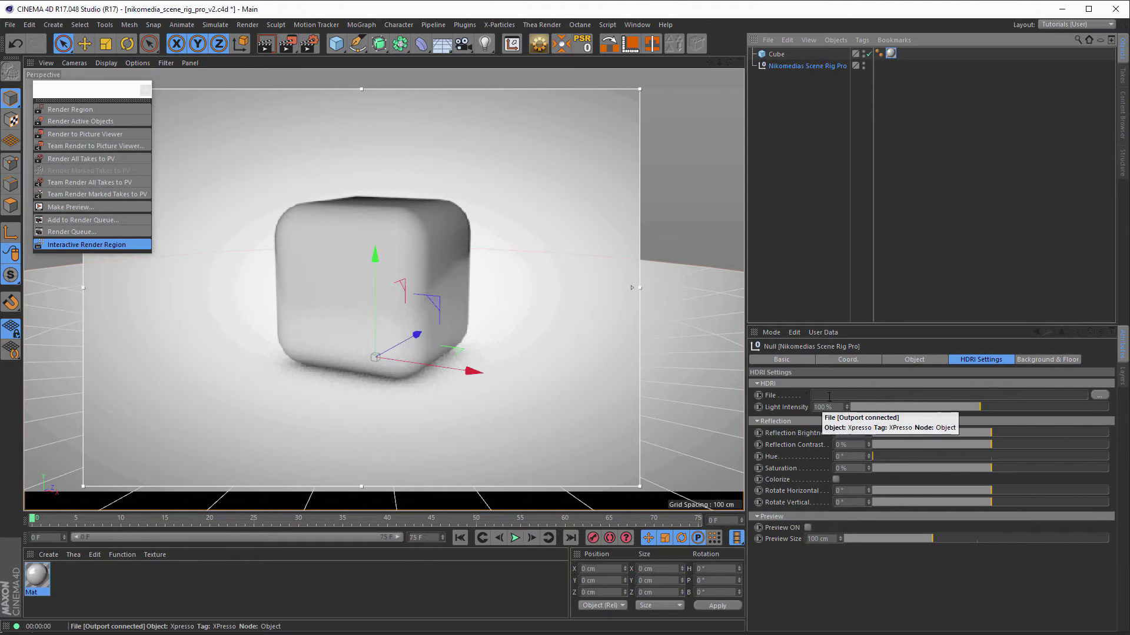
# Open the rig's Studios preset folder, switch to the image browser, and examine the studio thumbnails in the NM HDRI folder.
pyautogui.click(1123, 110)
pyautogui.doubleClick(779, 69)
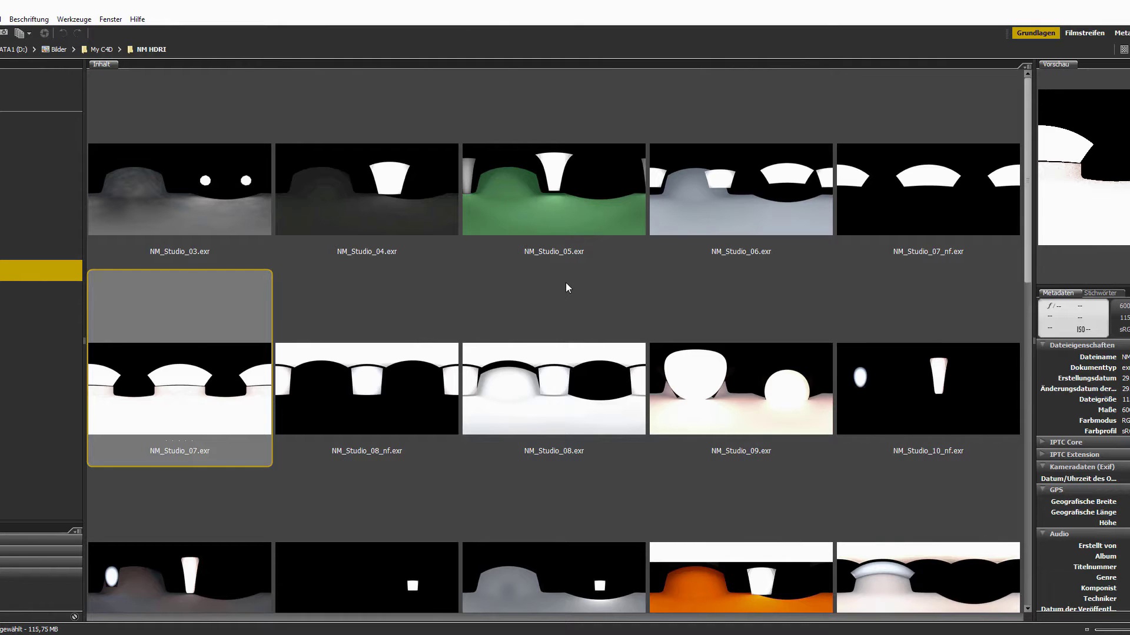
pyautogui.click(568, 283)
pyautogui.scroll(-3, 569, 286)
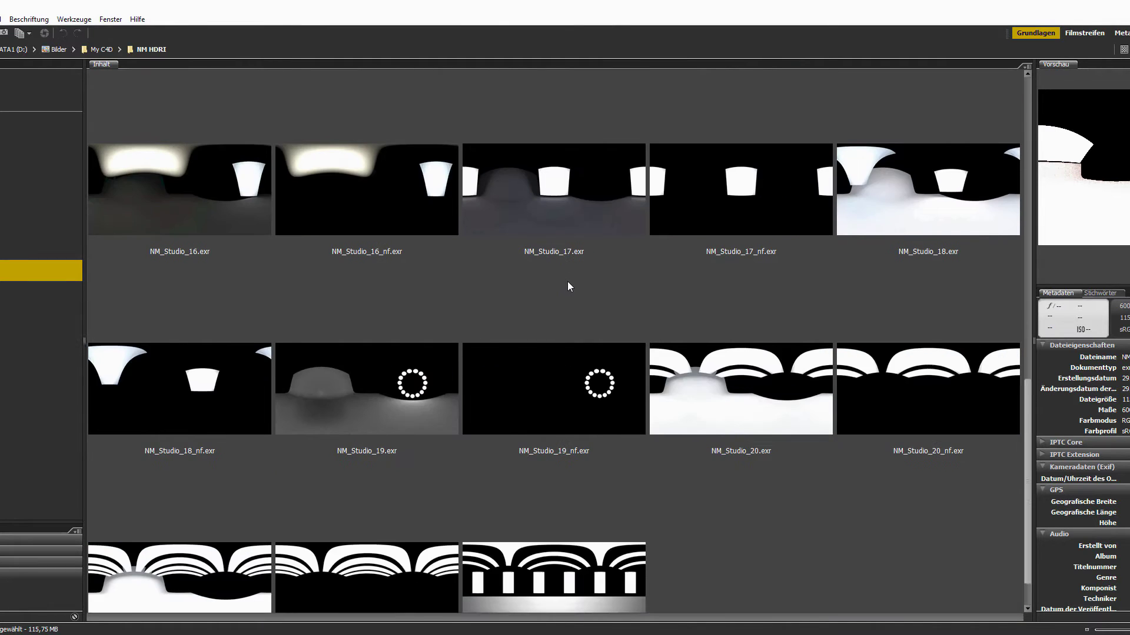
pyautogui.scroll(6, 568, 287)
pyautogui.scroll(-12, 567, 282)
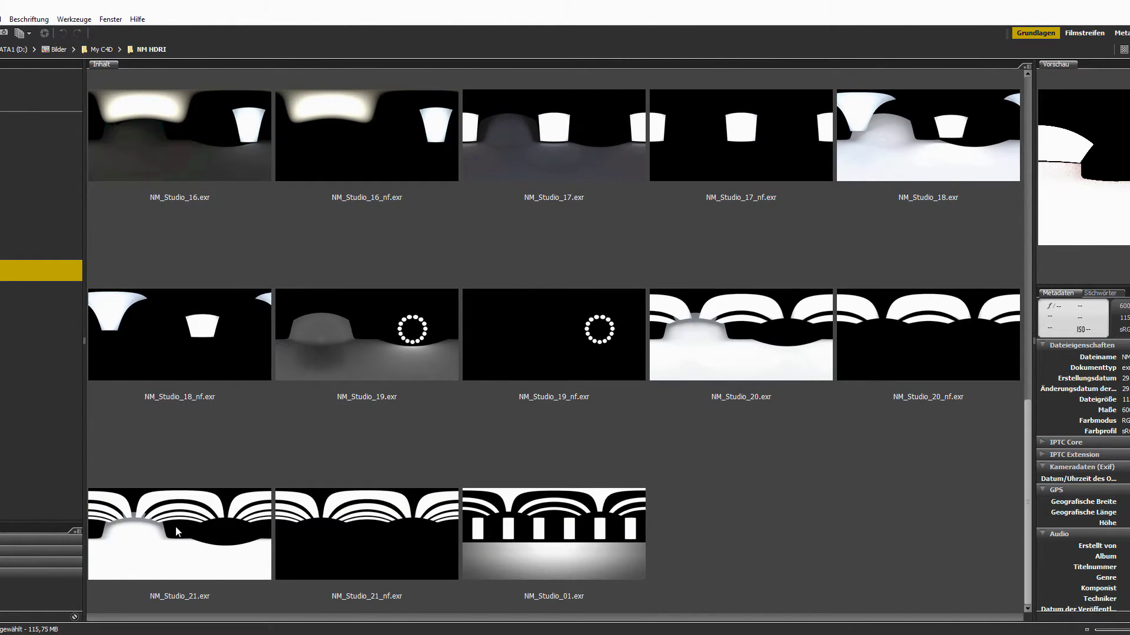
pyautogui.click(238, 496)
pyautogui.scroll(9, 260, 461)
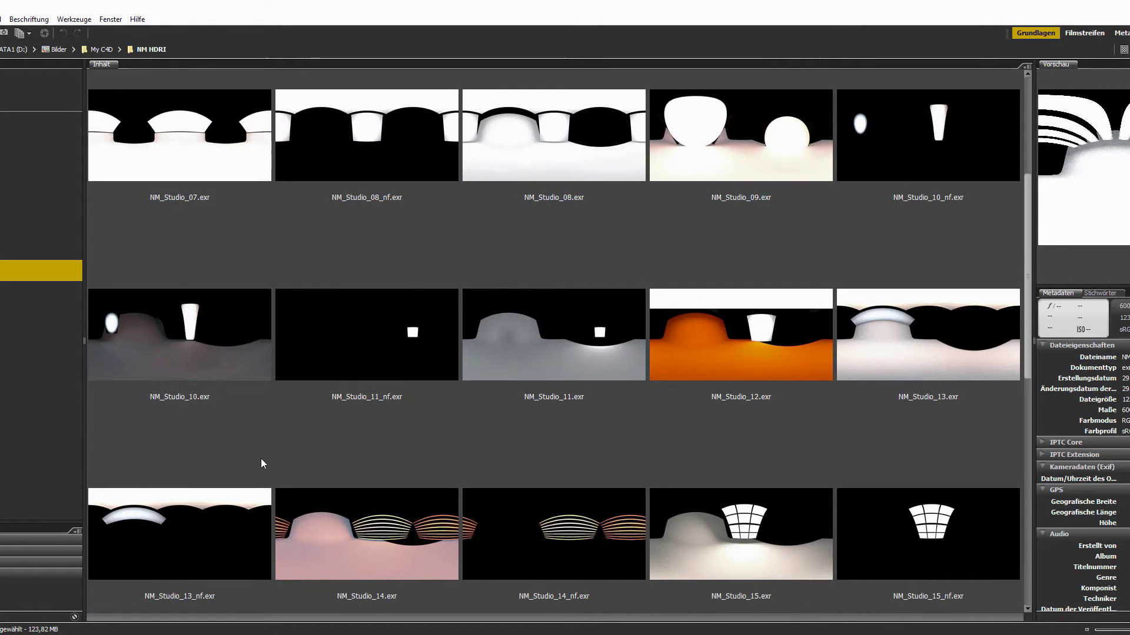
# Load NM_Studio_07.exr from the NM HDRI folder as the rig's HDRI file in Cinema 4D, declining the project copy.
pyautogui.click(234, 189)
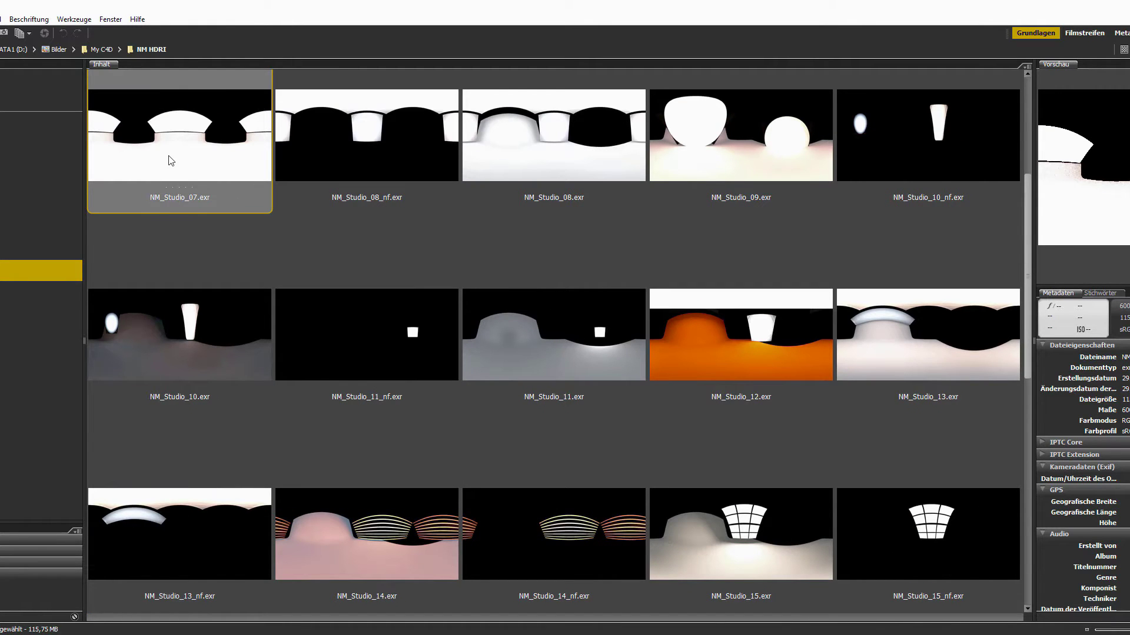
pyautogui.moveTo(227, 170); pyautogui.dragTo(169, 162)
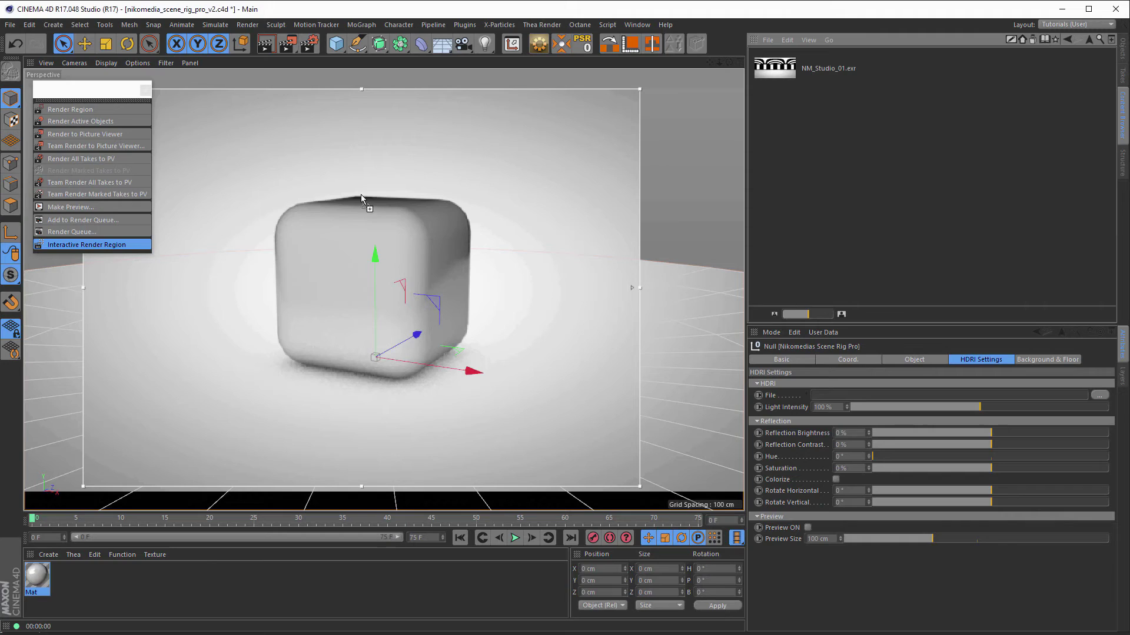
pyautogui.moveTo(361, 194); pyautogui.dragTo(836, 395)
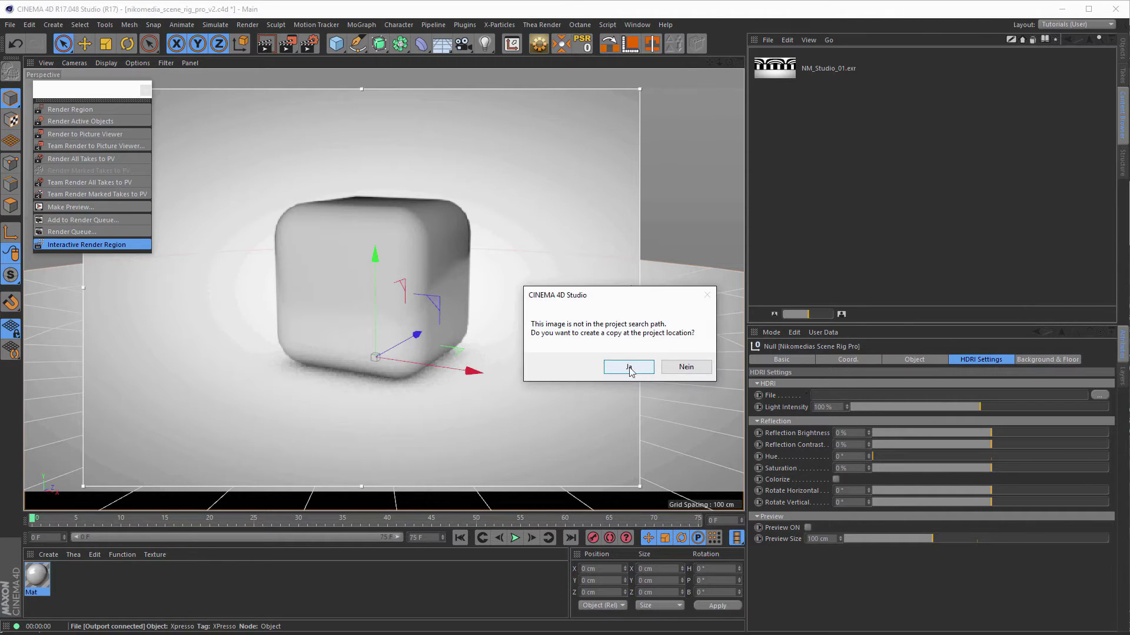
pyautogui.click(686, 367)
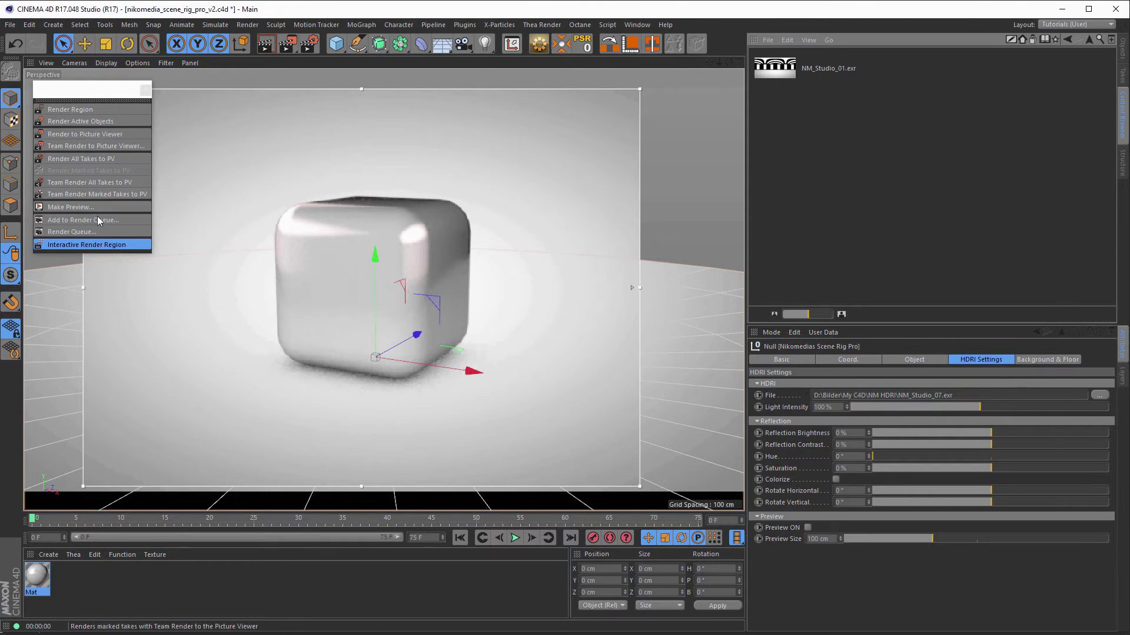
# Stop the Interactive Render Region, enable the rig's HDRI preview, and set its preview size to 166 cm.
pyautogui.click(82, 245)
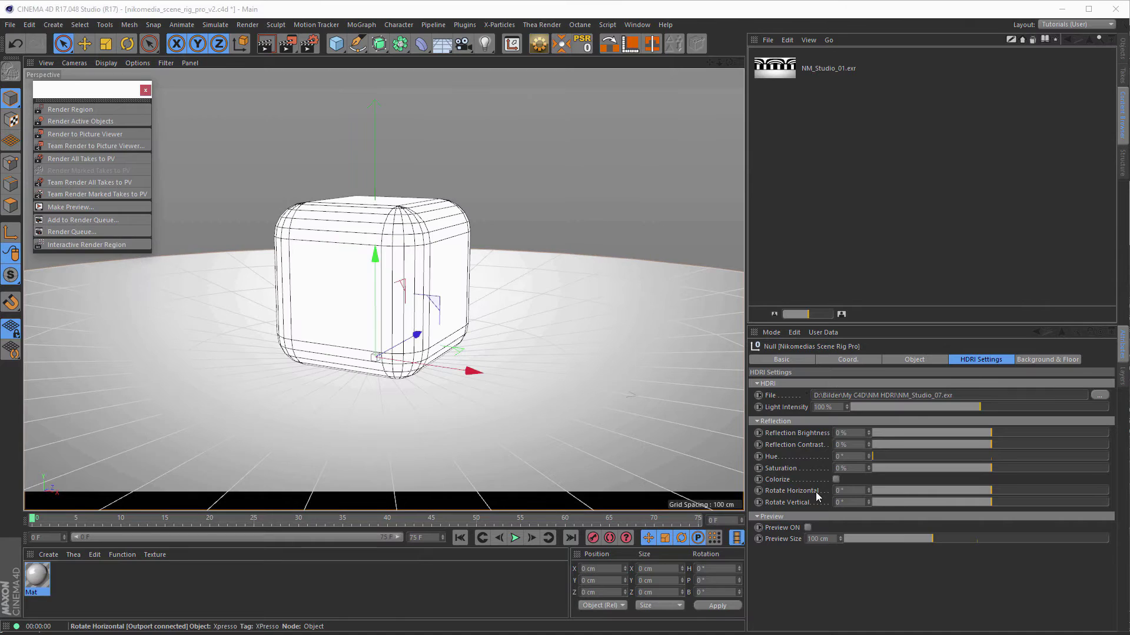
pyautogui.click(808, 528)
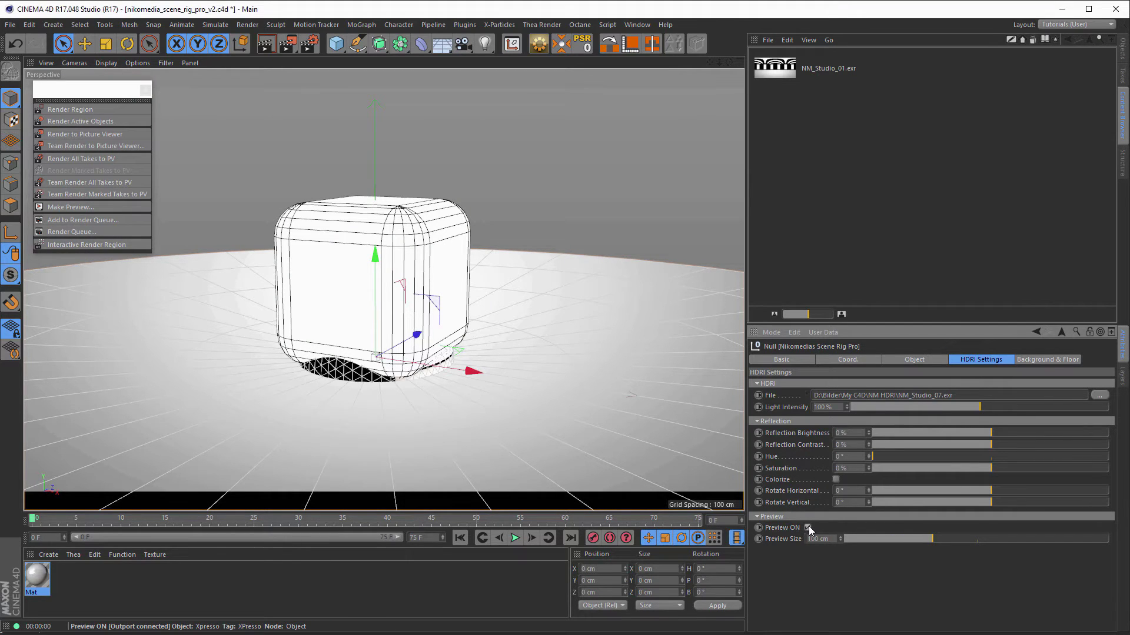
pyautogui.moveTo(933, 538); pyautogui.dragTo(990, 537)
# Rotate the HDRI horizontally to 68°, try a vertical rotation and reset it to 0°, and render the view.
pyautogui.moveTo(995, 491); pyautogui.dragTo(1069, 494)
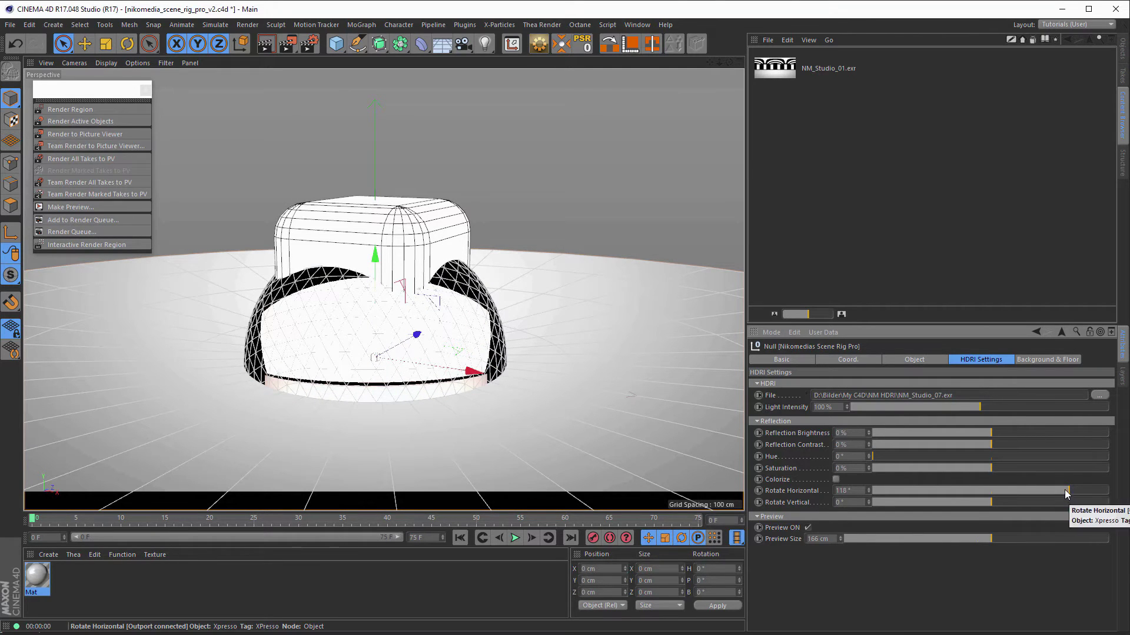
pyautogui.click(1121, 52)
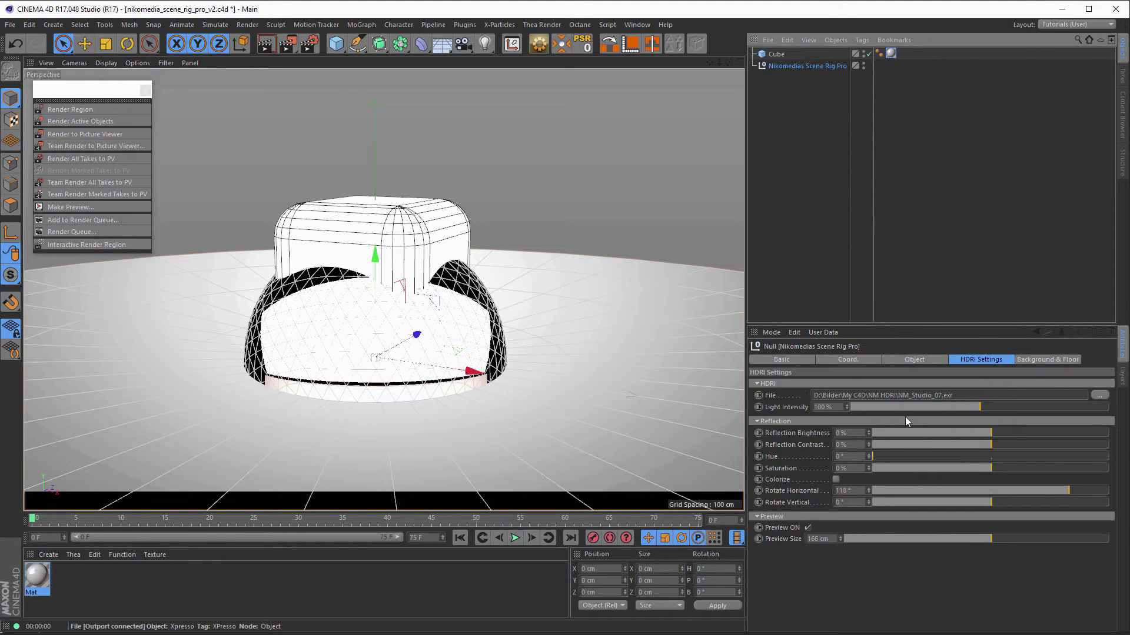
pyautogui.moveTo(1043, 490)
pyautogui.mouseDown()
pyautogui.moveTo(1062, 490)
pyautogui.moveTo(1022, 490)
pyautogui.moveTo(1061, 491)
pyautogui.mouseUp()
pyautogui.moveTo(990, 504)
pyautogui.mouseDown()
pyautogui.moveTo(958, 505)
pyautogui.moveTo(1009, 501)
pyautogui.moveTo(970, 499)
pyautogui.moveTo(995, 502)
pyautogui.mouseUp()
pyautogui.moveTo(845, 503); pyautogui.dragTo(824, 505)
pyautogui.write('07')
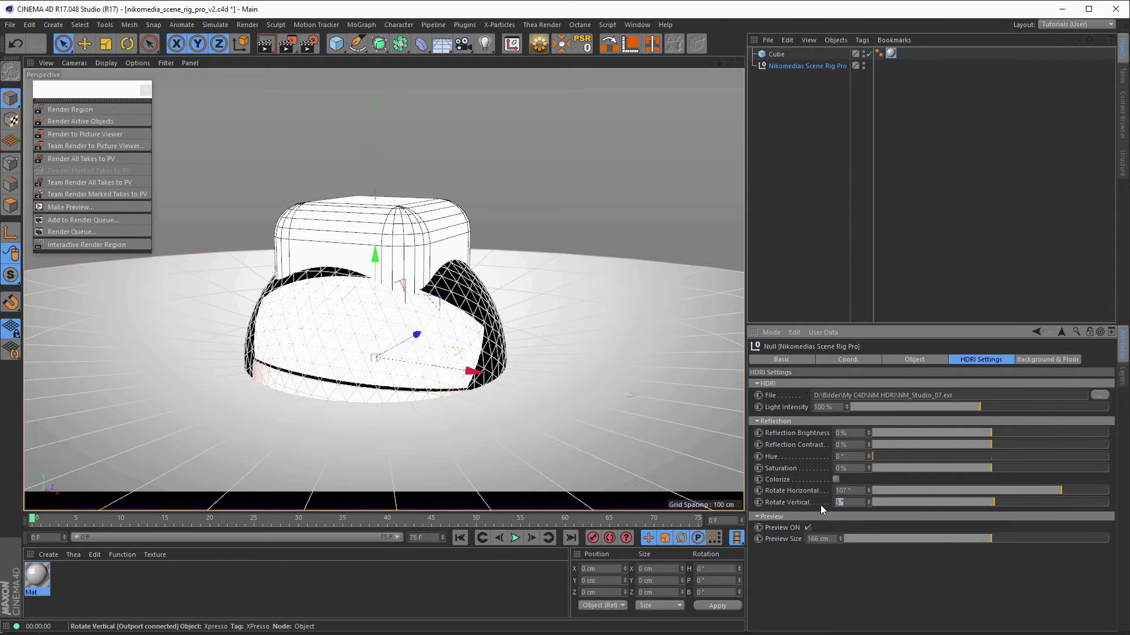
pyautogui.press('Return')
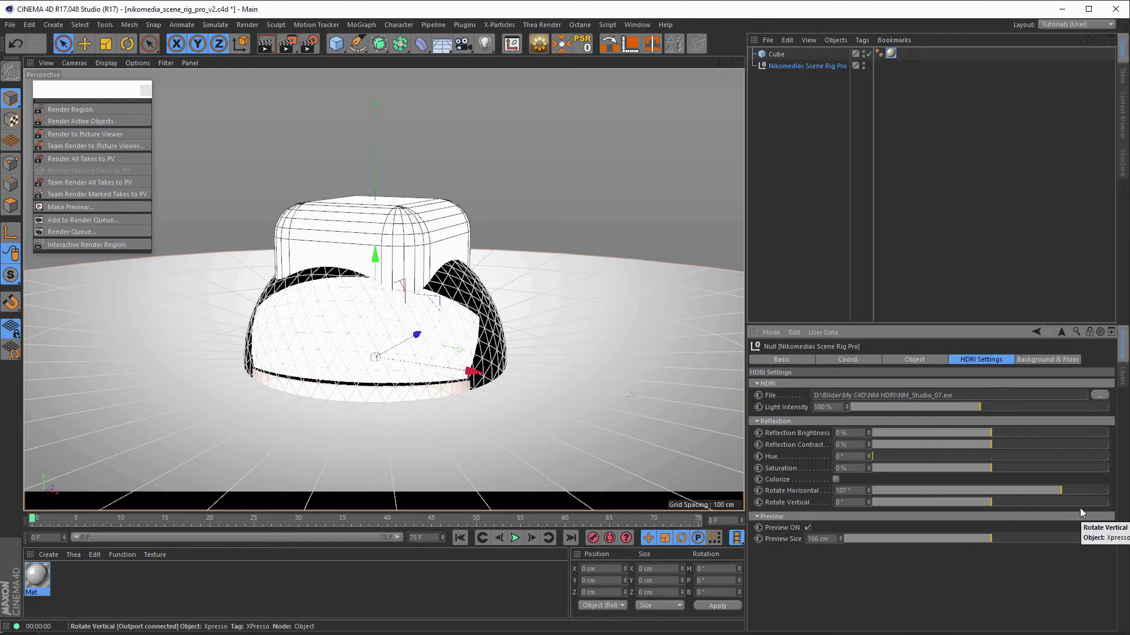
pyautogui.moveTo(1060, 491); pyautogui.dragTo(1035, 492)
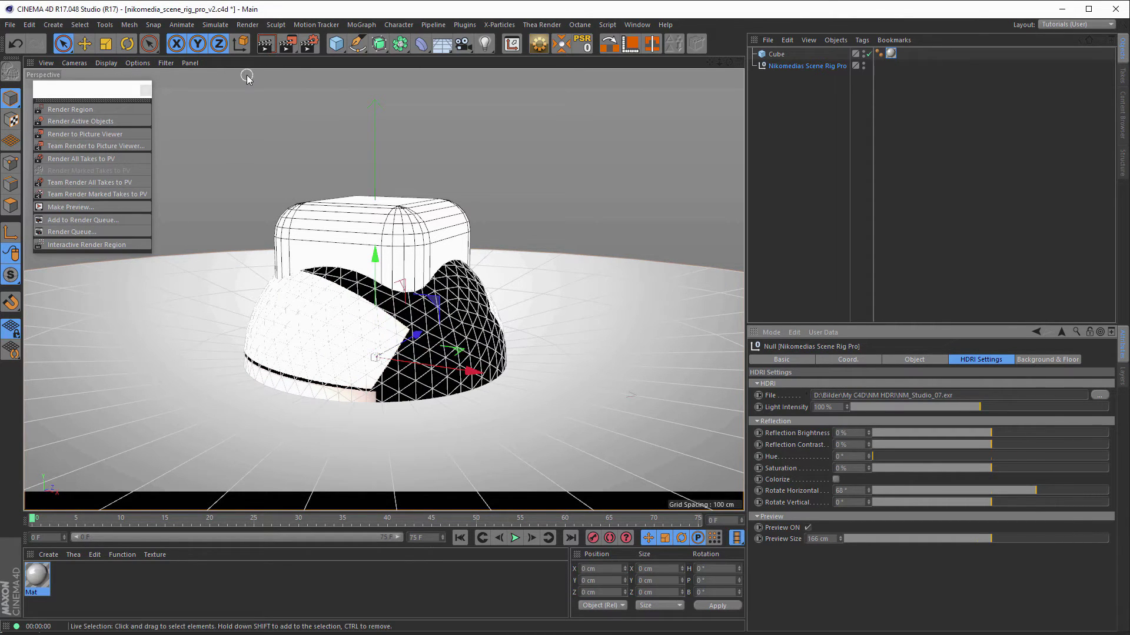
pyautogui.hotkey('alt', 'r')
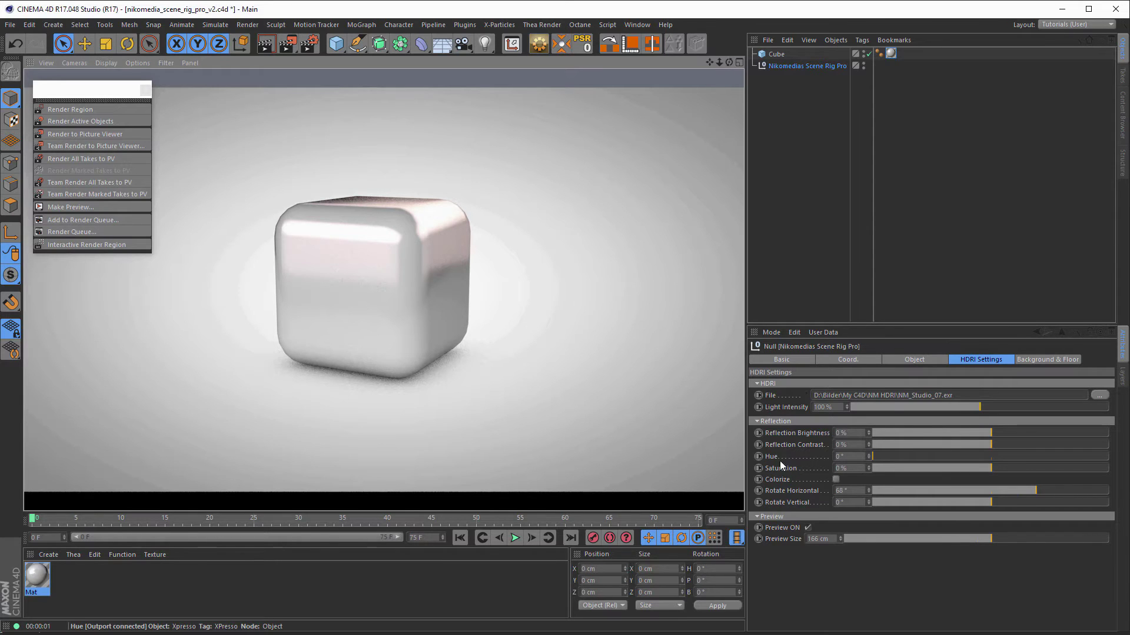
# Restart the Interactive Render Region and set the HDRI reflection's hue to 209°, brightness to 17%, and contrast to 20%.
pyautogui.moveTo(874, 456); pyautogui.dragTo(891, 456)
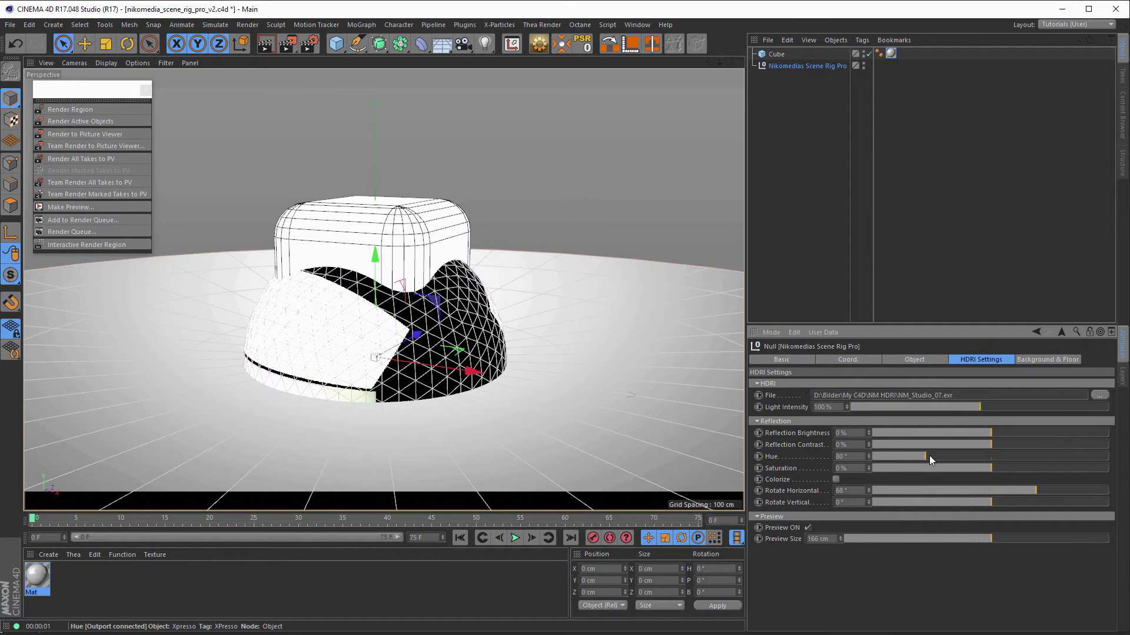
pyautogui.click(104, 244)
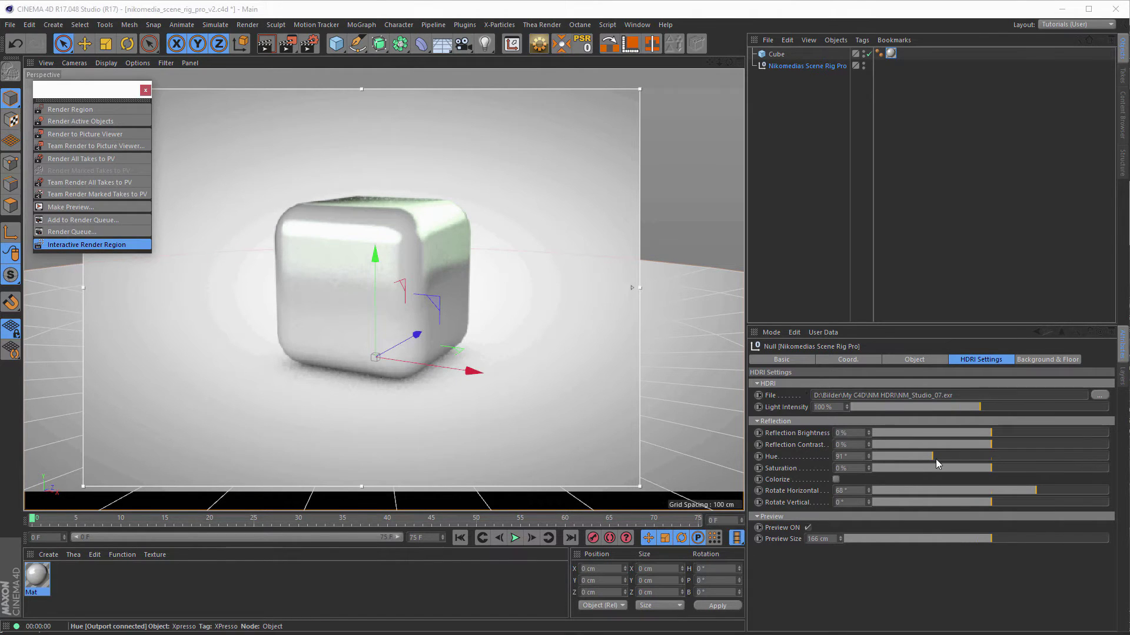
pyautogui.moveTo(937, 461); pyautogui.dragTo(1012, 433)
pyautogui.click(1011, 447)
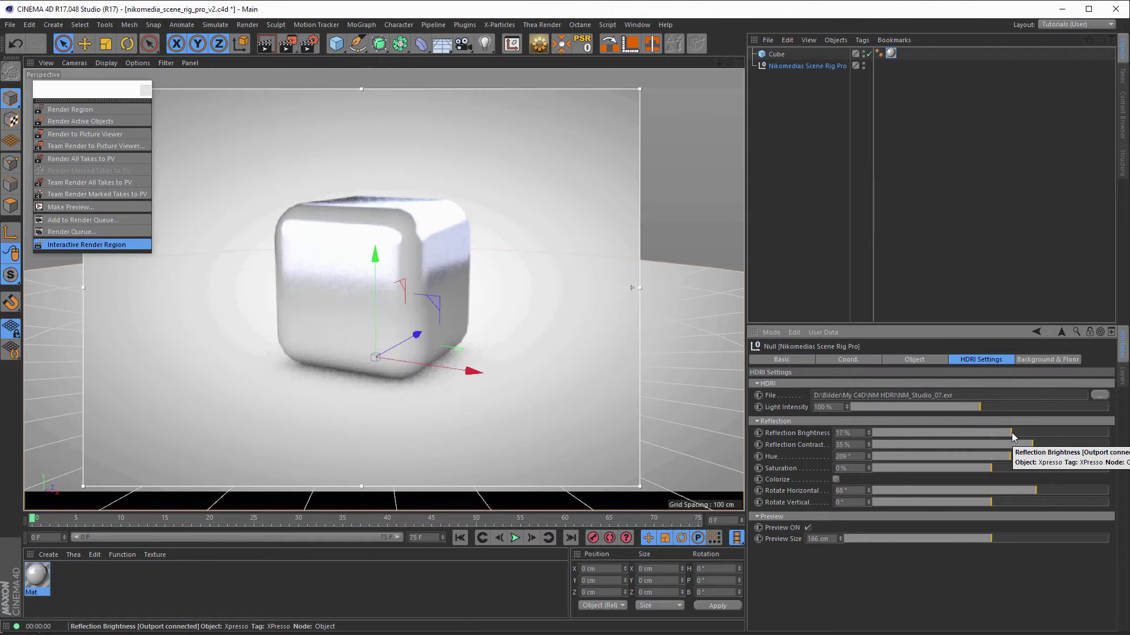
pyautogui.moveTo(1011, 446); pyautogui.dragTo(1013, 448)
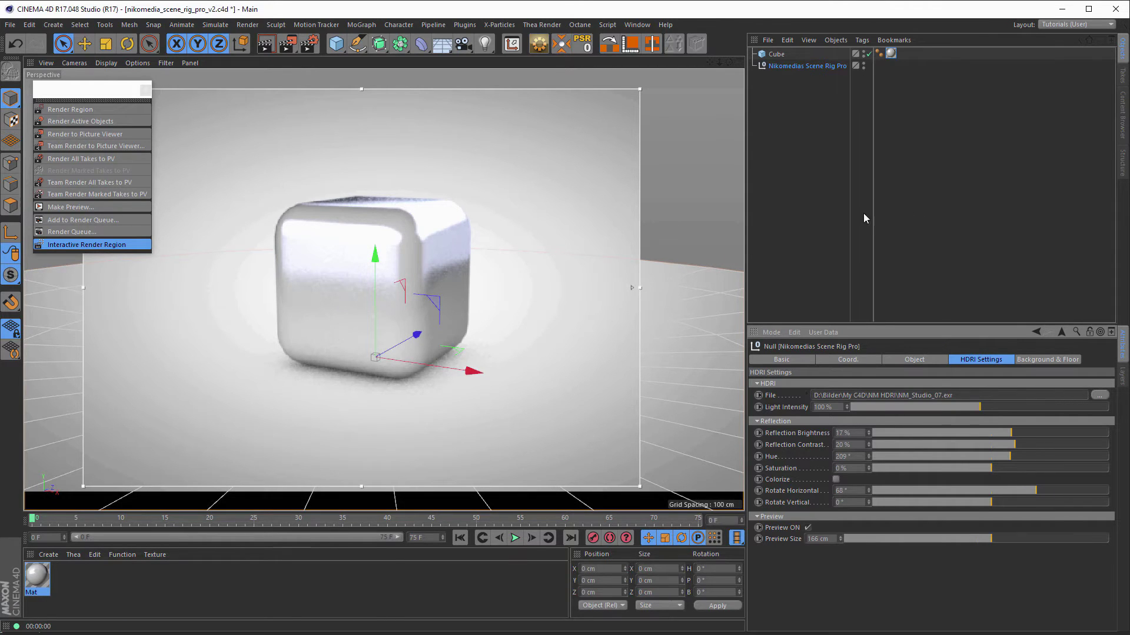
# Load the preset NM_Studio_01.exr as the rig's HDRI file and set Rotate Horizontal to -101°.
pyautogui.click(1123, 108)
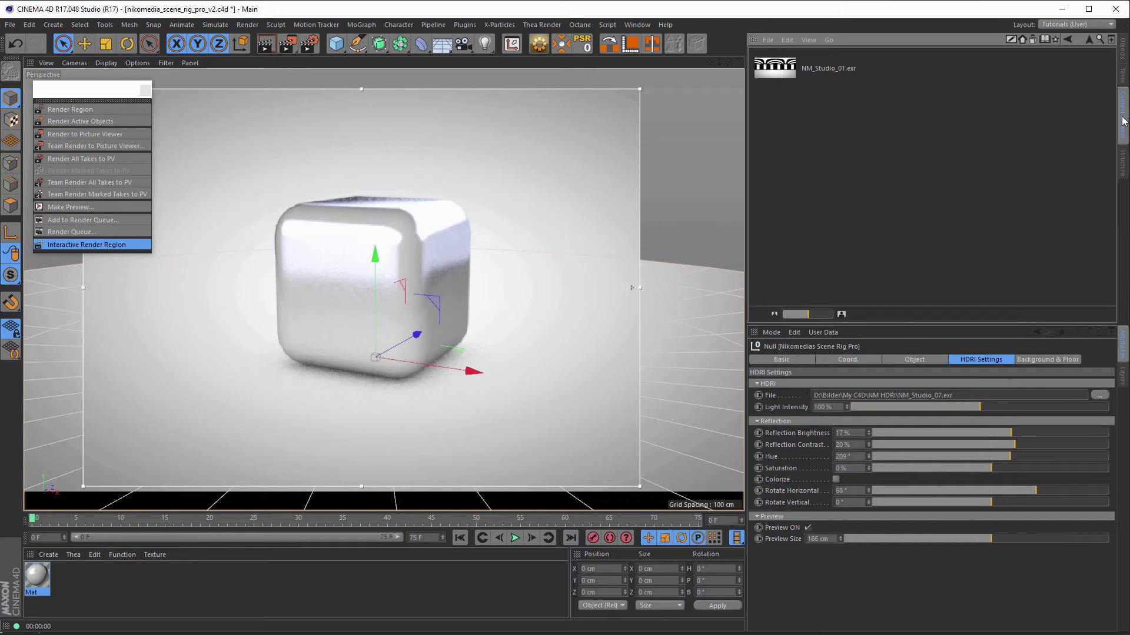
pyautogui.click(774, 71)
pyautogui.moveTo(853, 381); pyautogui.dragTo(878, 396)
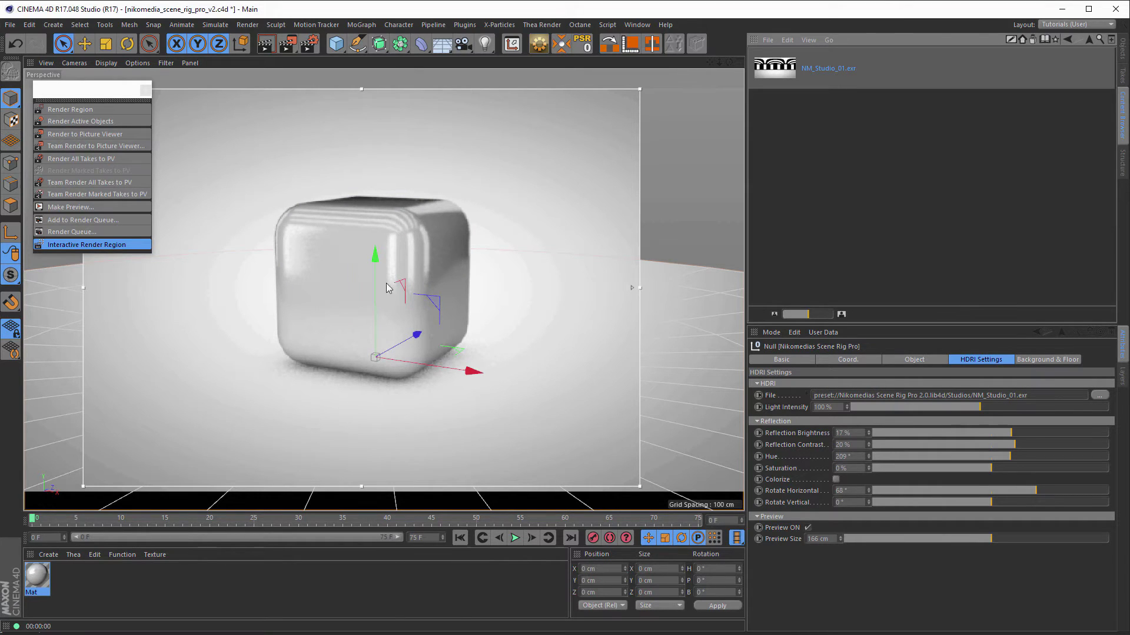
pyautogui.click(1121, 53)
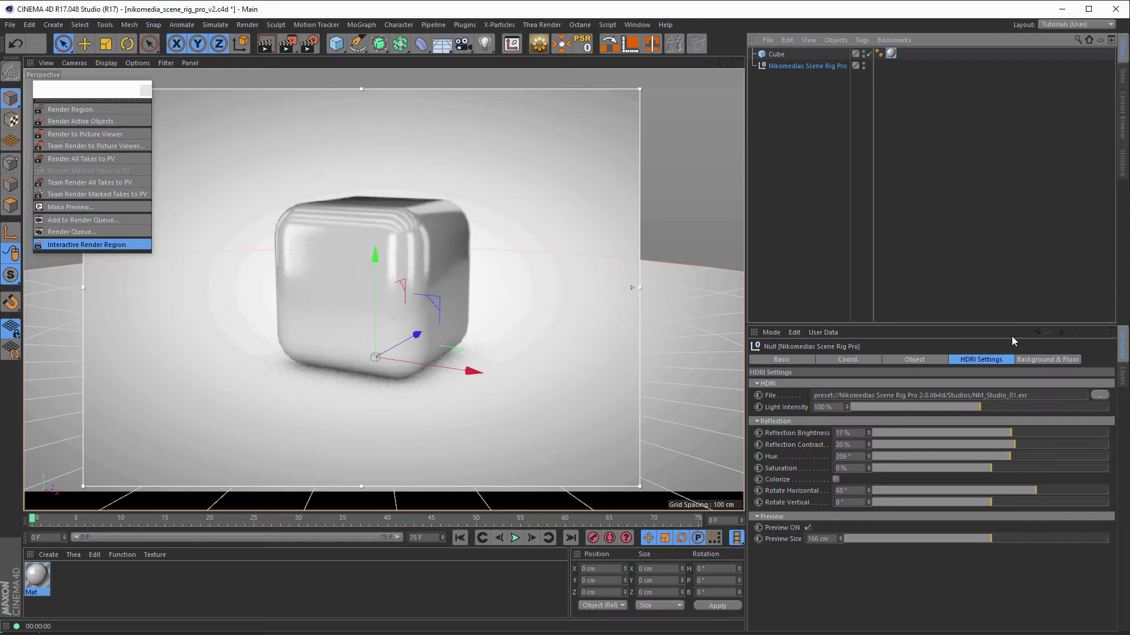
pyautogui.moveTo(1035, 491); pyautogui.dragTo(932, 483)
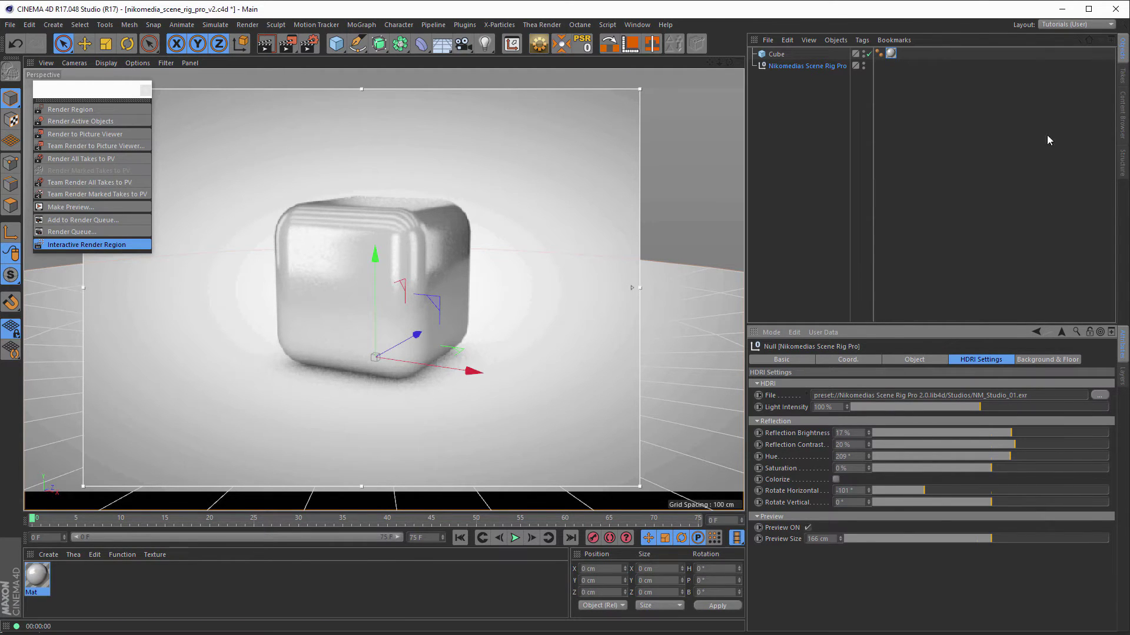
# Set the end knot of the rig's background color gradient to pure red with saturation and value at 100%.
pyautogui.click(1036, 362)
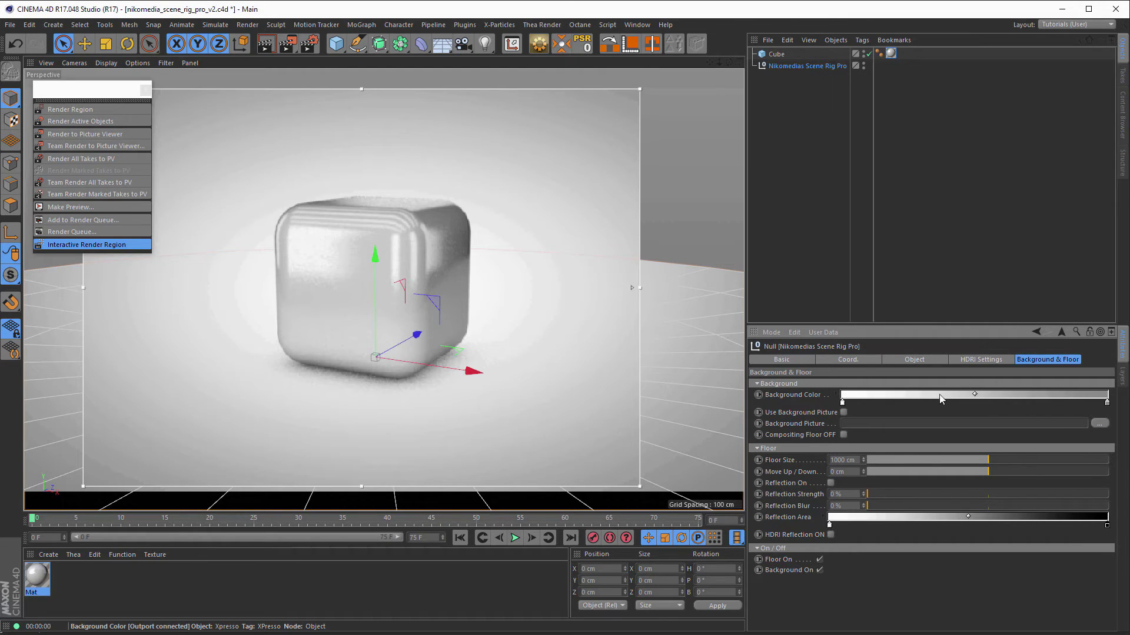
pyautogui.doubleClick(1107, 403)
pyautogui.moveTo(1125, 429); pyautogui.dragTo(1129, 429)
pyautogui.click(1095, 449)
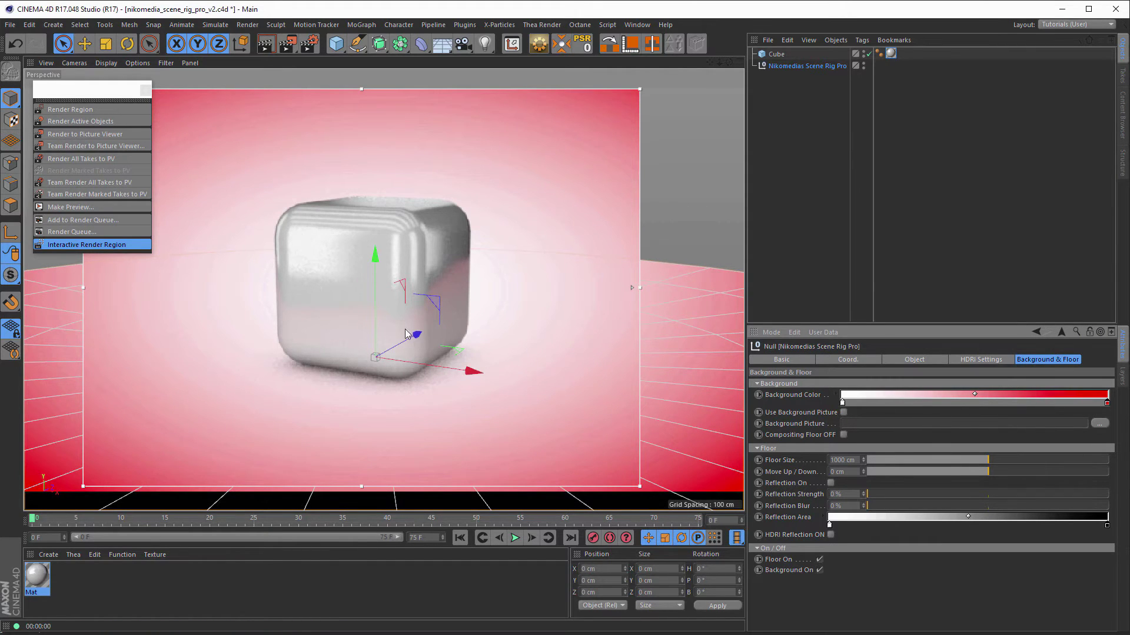
# Expand the background color gradient and try the Heat 2 and BW gradient presets on it.
pyautogui.click(836, 393)
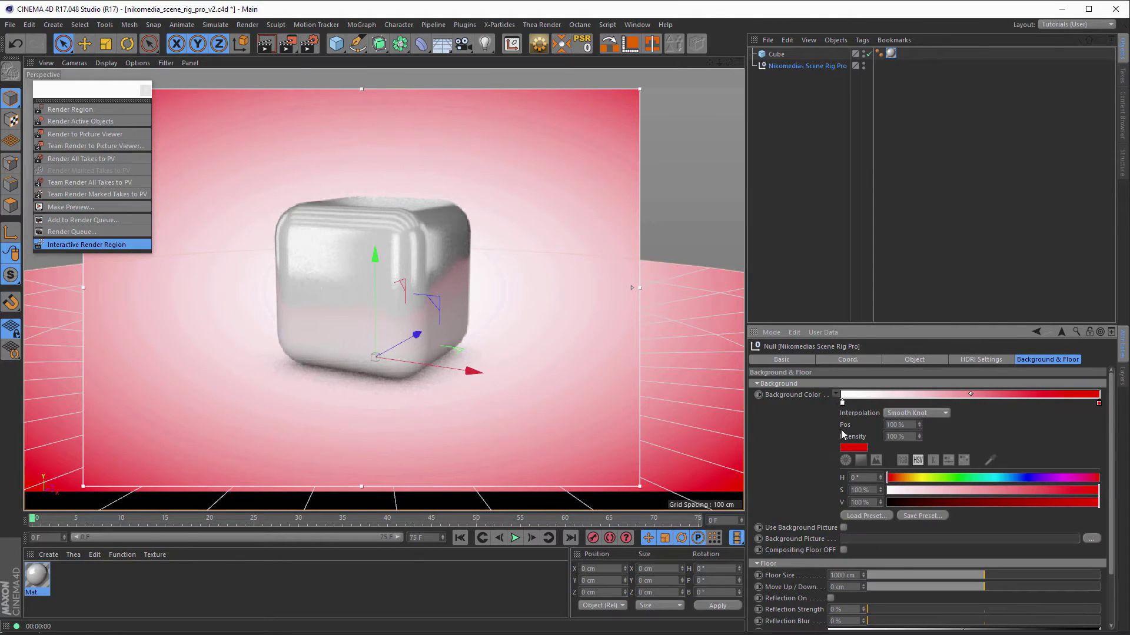
pyautogui.click(865, 516)
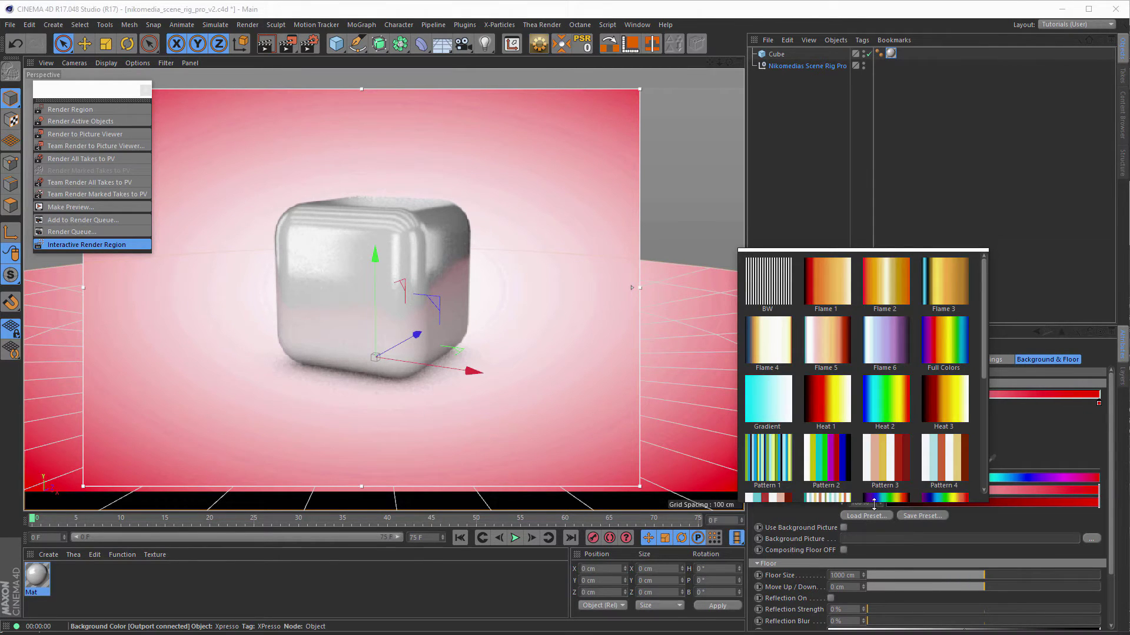
pyautogui.click(896, 398)
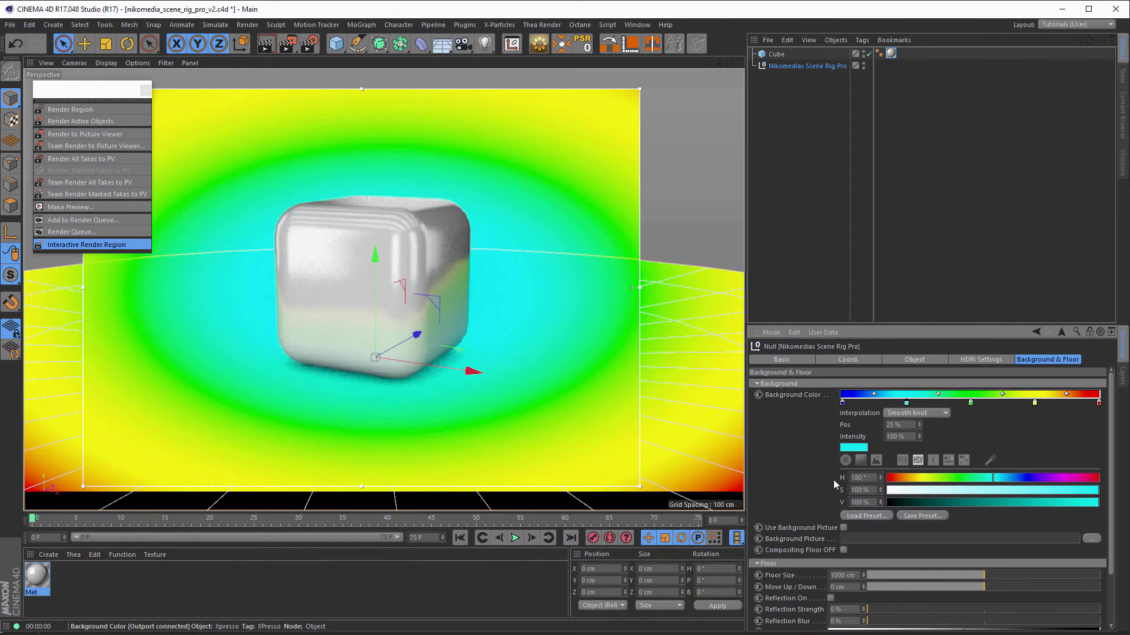
pyautogui.click(850, 515)
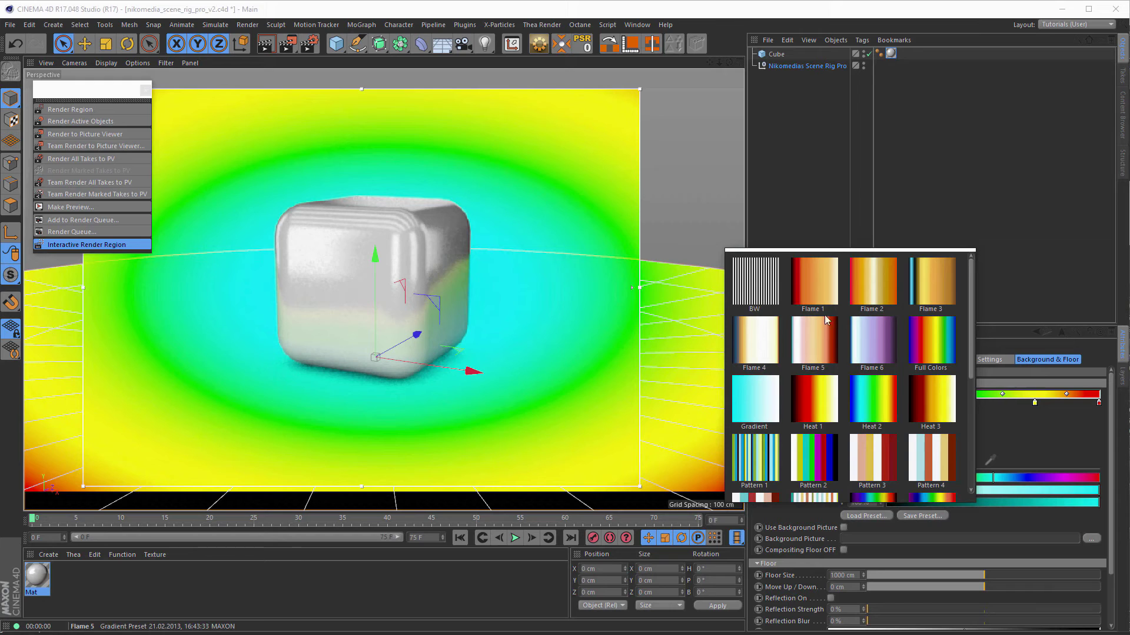
pyautogui.click(768, 294)
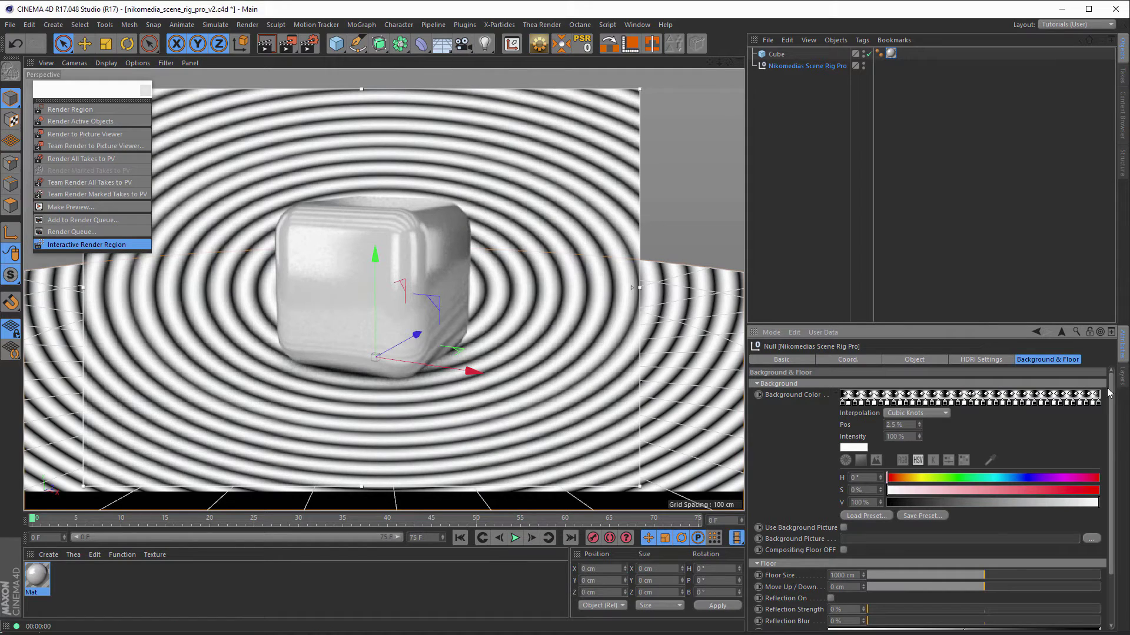
# Load the Gradient preset for the background color and invert its knots so white is in the center.
pyautogui.click(868, 515)
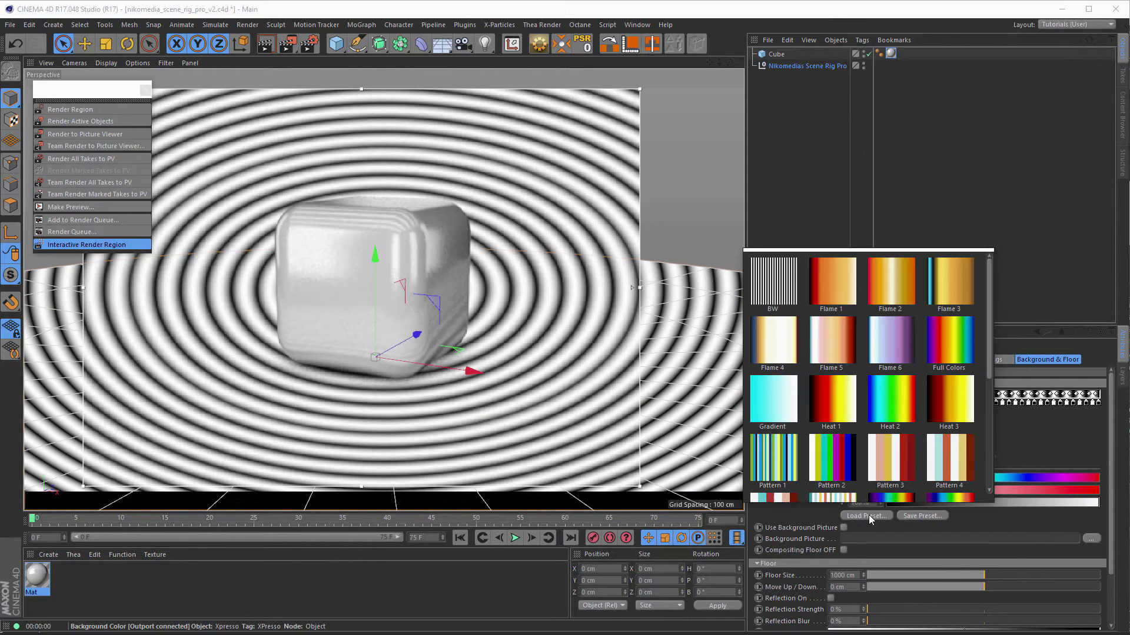
pyautogui.click(773, 400)
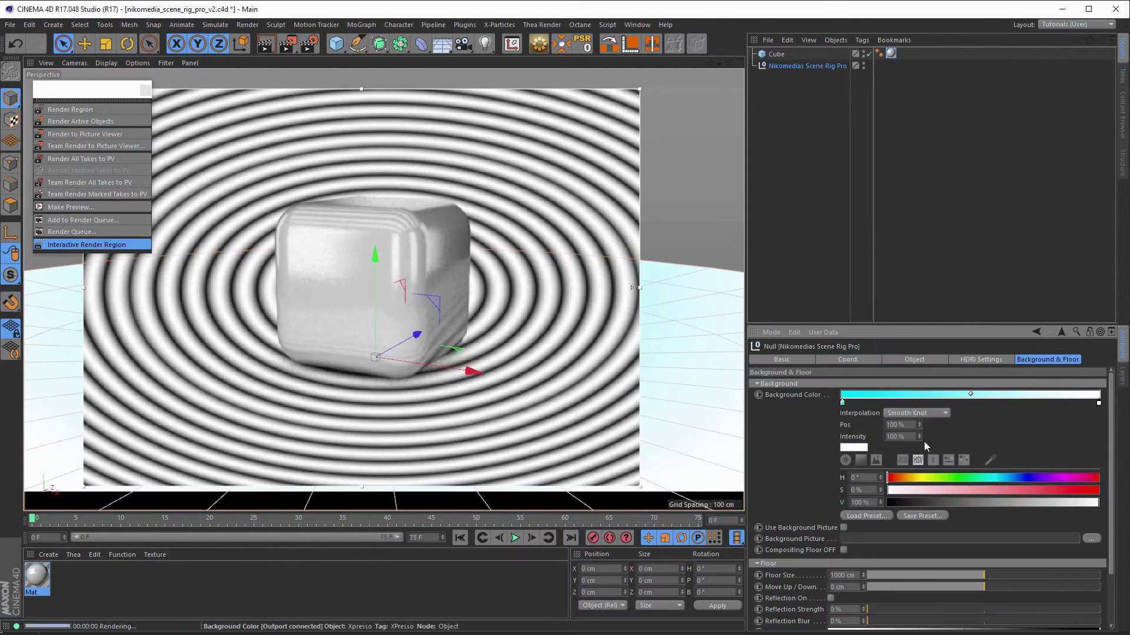
pyautogui.rightClick(895, 400)
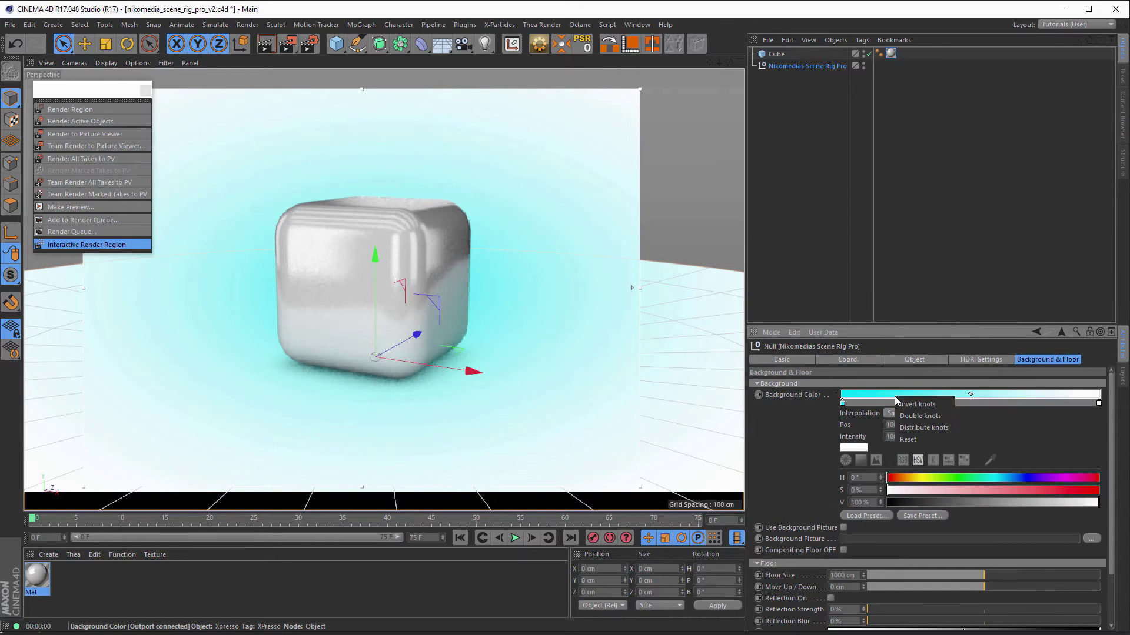
pyautogui.click(936, 404)
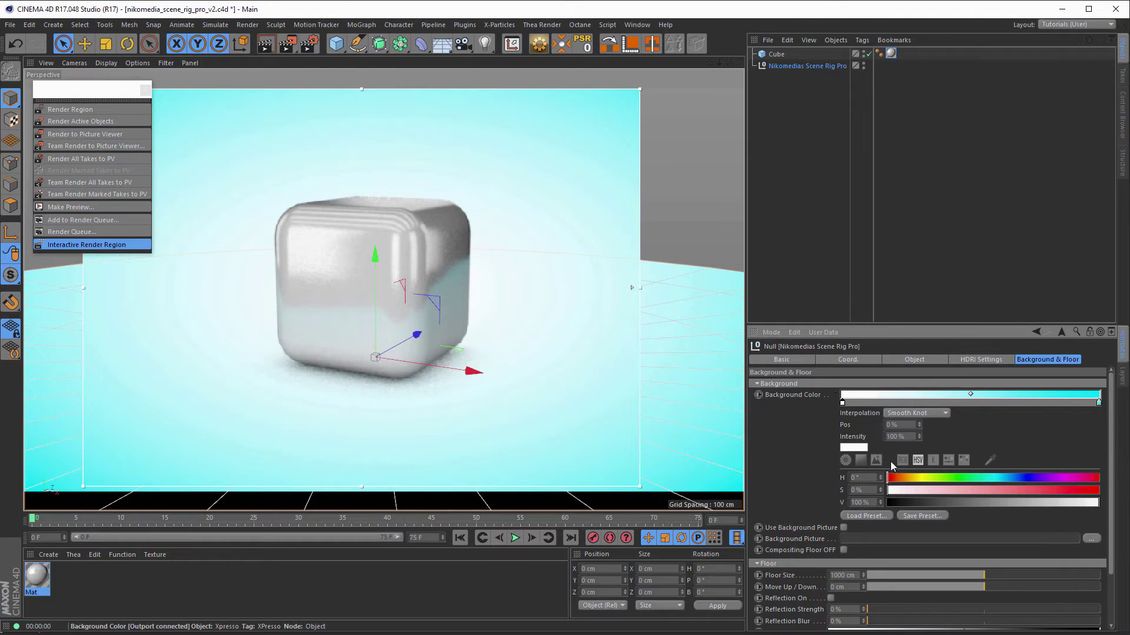
# Set the background gradient's end knot to light gray with 0% saturation and 83% value, and collapse the gradient.
pyautogui.doubleClick(1099, 403)
pyautogui.moveTo(1101, 419); pyautogui.dragTo(1068, 418)
pyautogui.click(1129, 429)
pyautogui.click(1086, 445)
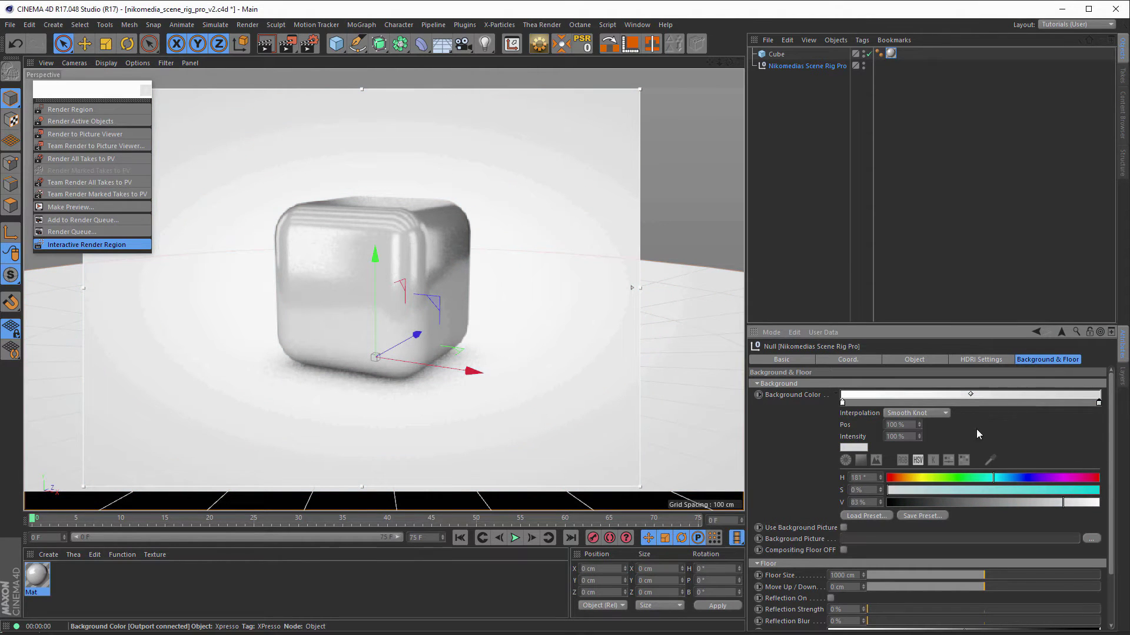
pyautogui.click(835, 400)
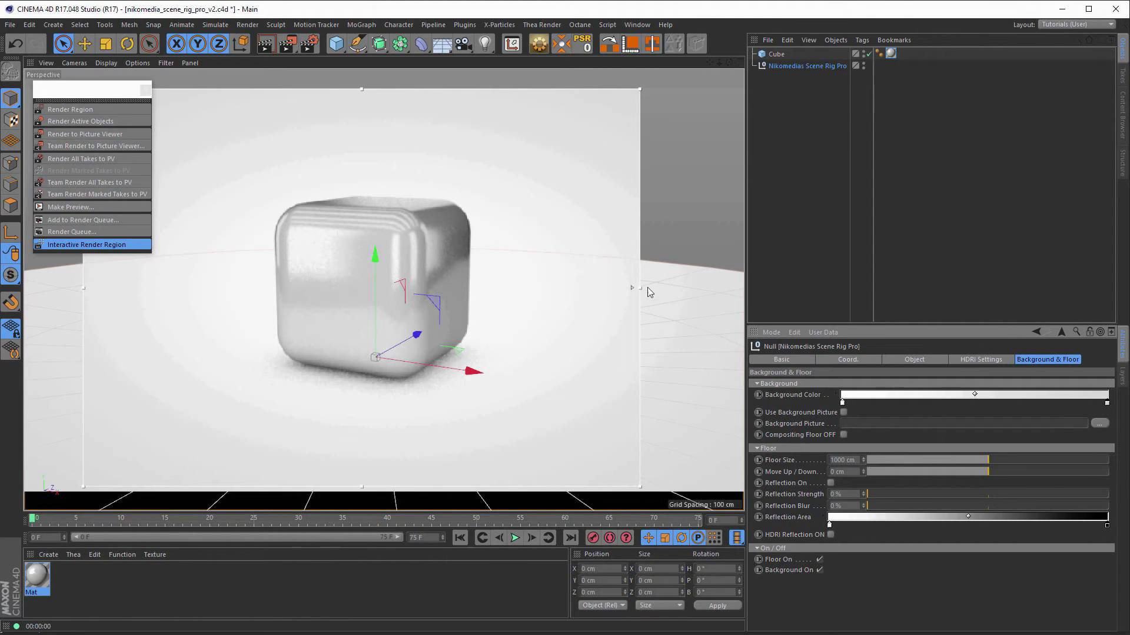
# Enlarge the interactive render region to the right and upward to cover more of the perspective view.
pyautogui.moveTo(640, 288); pyautogui.dragTo(712, 285)
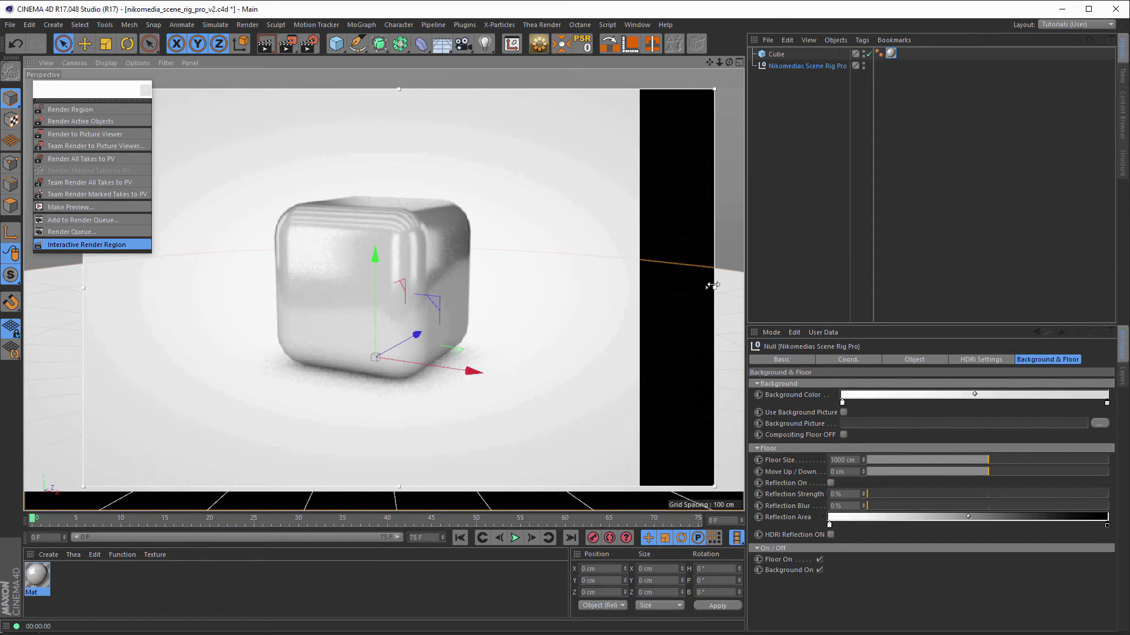
pyautogui.moveTo(399, 89); pyautogui.dragTo(399, 70)
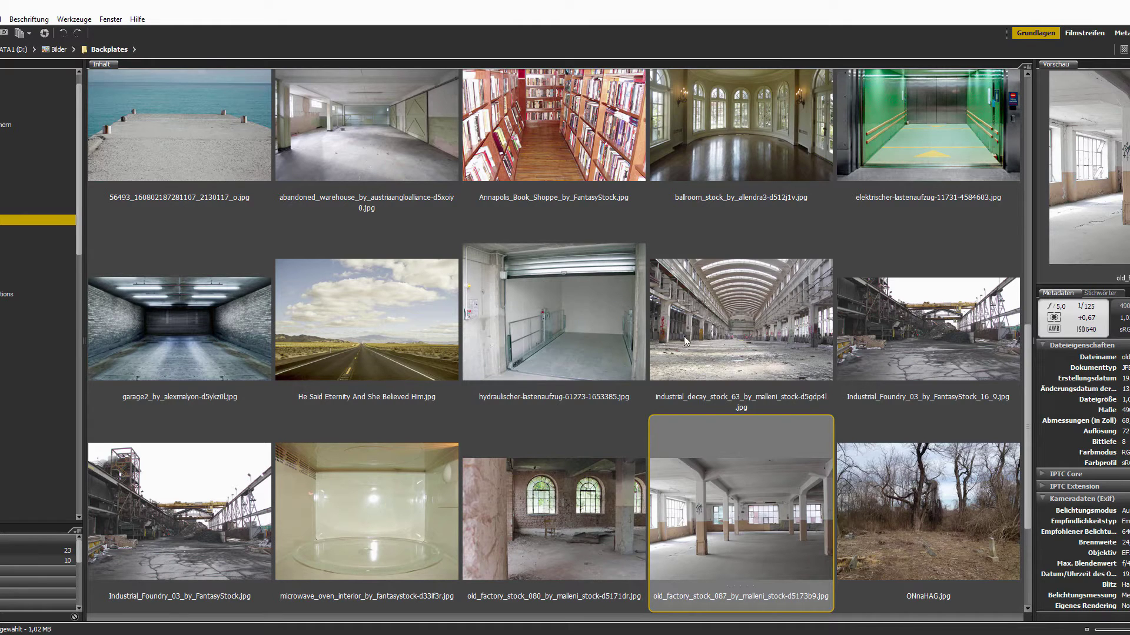
# Take old_factory_stock_080_by_malleni_stock-d5171dr.jpg from the Backplates folder in Adobe Bridge and assign it as the rig's Background Picture in Cinema 4D.
pyautogui.click(542, 528)
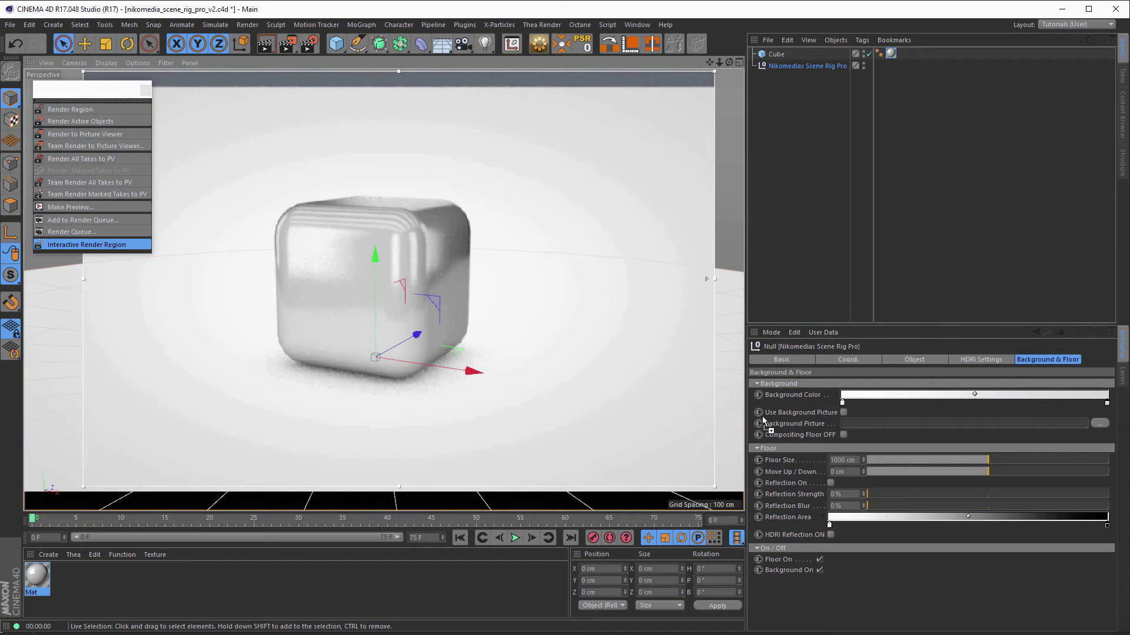
pyautogui.moveTo(856, 423); pyautogui.dragTo(856, 422)
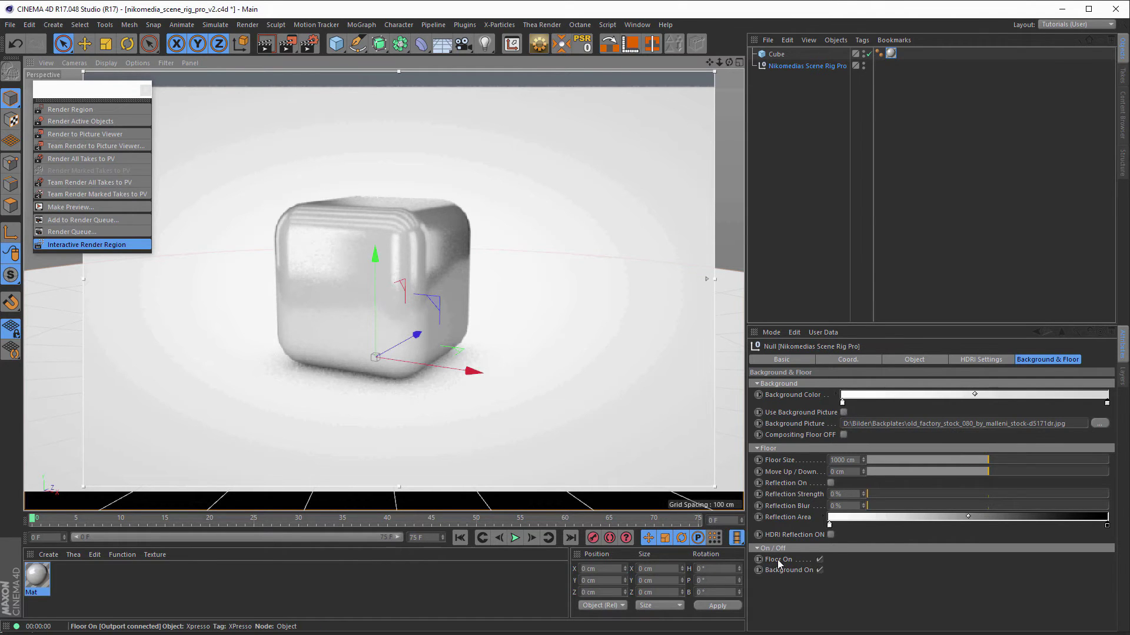
# Replace the rig's floor and background with the background picture, and adjust the camera so the cube sits on the photographed ground.
pyautogui.click(820, 560)
pyautogui.click(820, 570)
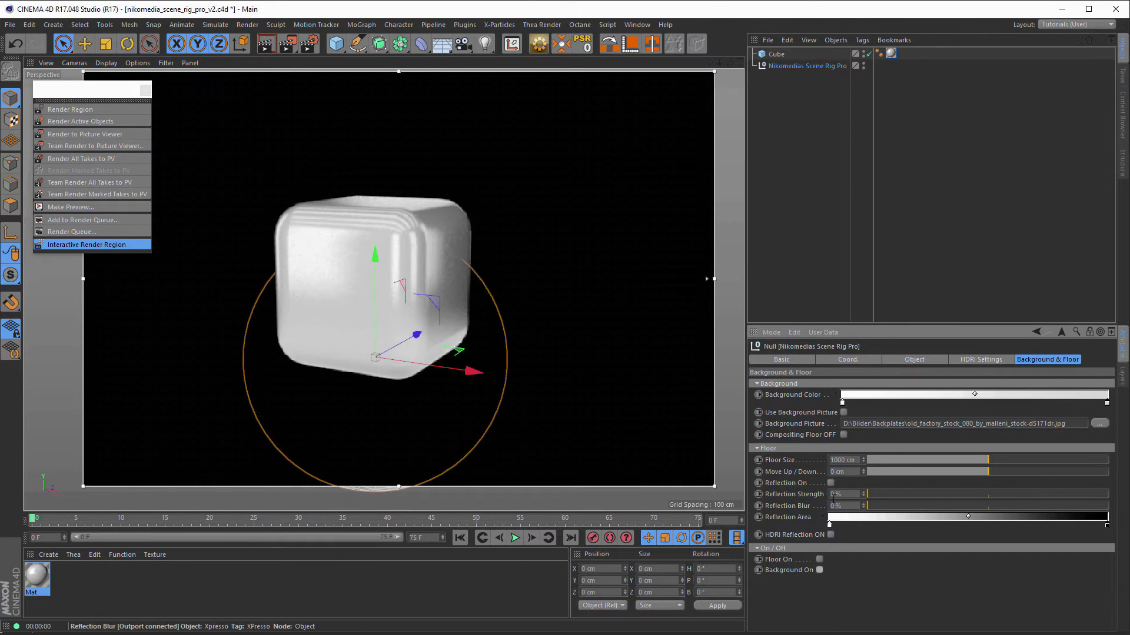
pyautogui.click(844, 413)
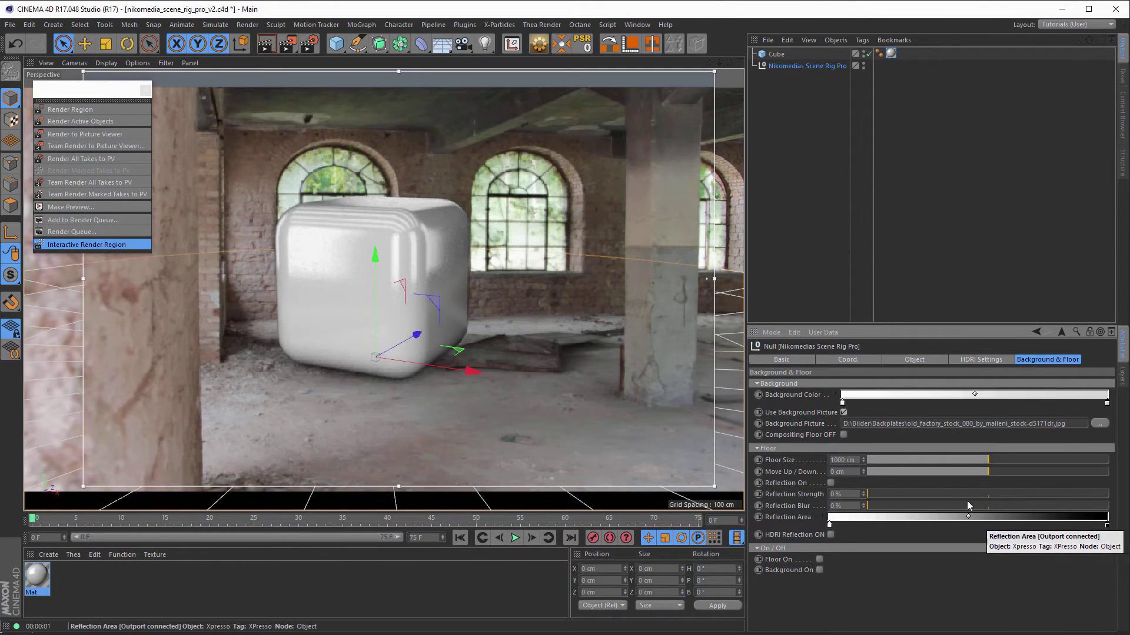
pyautogui.moveTo(392, 335)
pyautogui.keyDown('alt'); pyautogui.mouseDown()
pyautogui.moveTo(420, 358)
pyautogui.moveTo(415, 369)
pyautogui.mouseUp(); pyautogui.keyUp('alt')
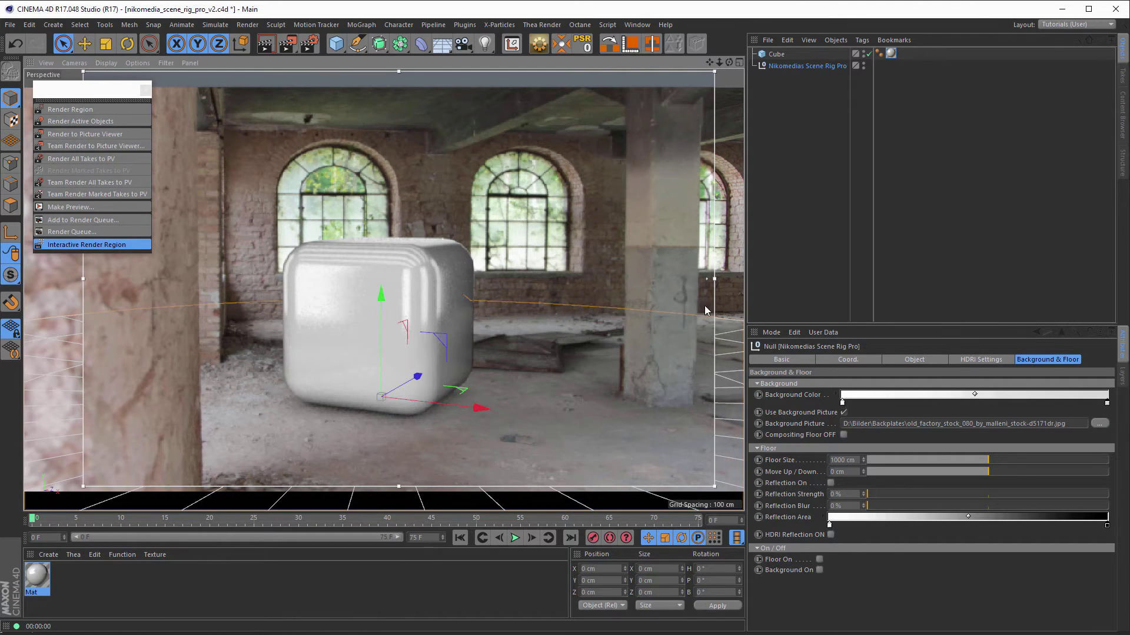
# Load the same old factory photo as the rig's HDRI file without copying it to the project location.
pyautogui.click(976, 360)
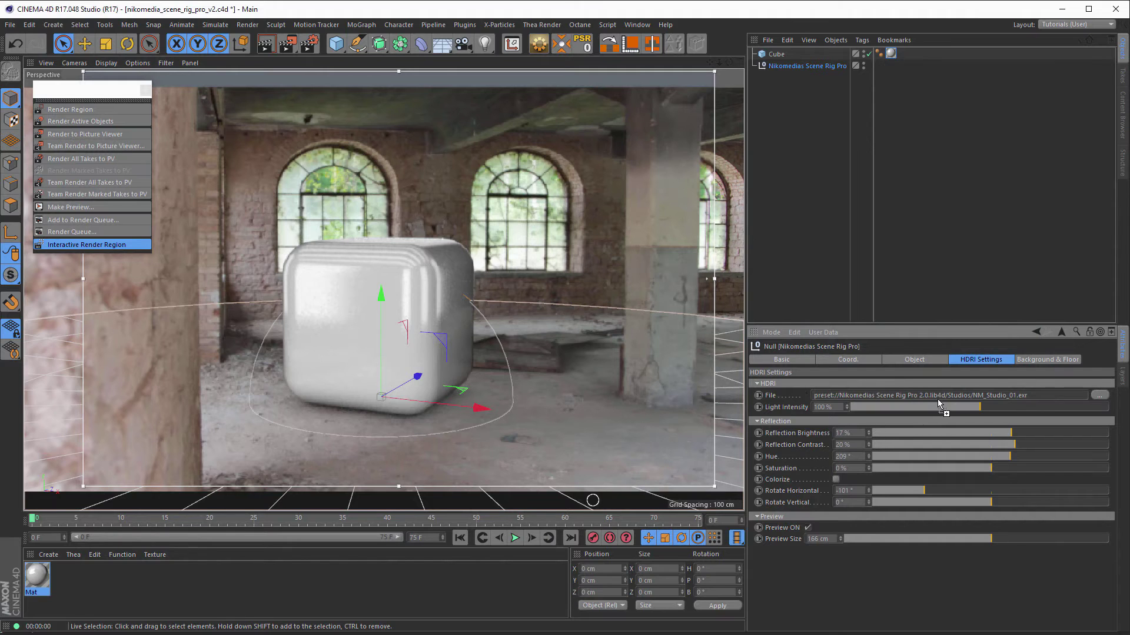
pyautogui.moveTo(954, 398); pyautogui.dragTo(954, 398)
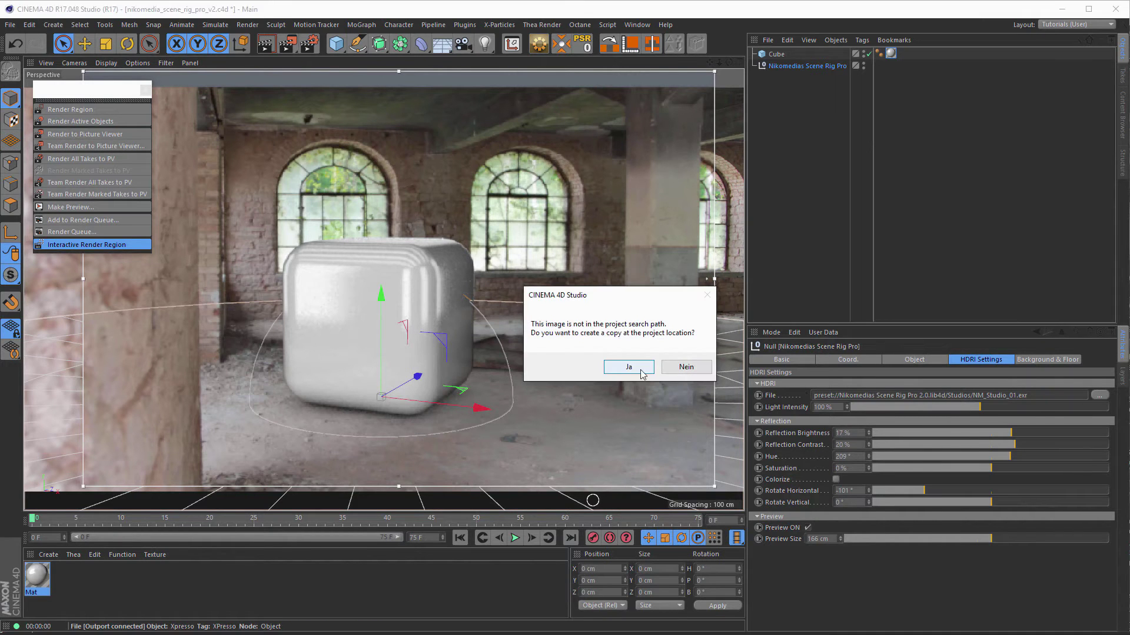
pyautogui.click(683, 369)
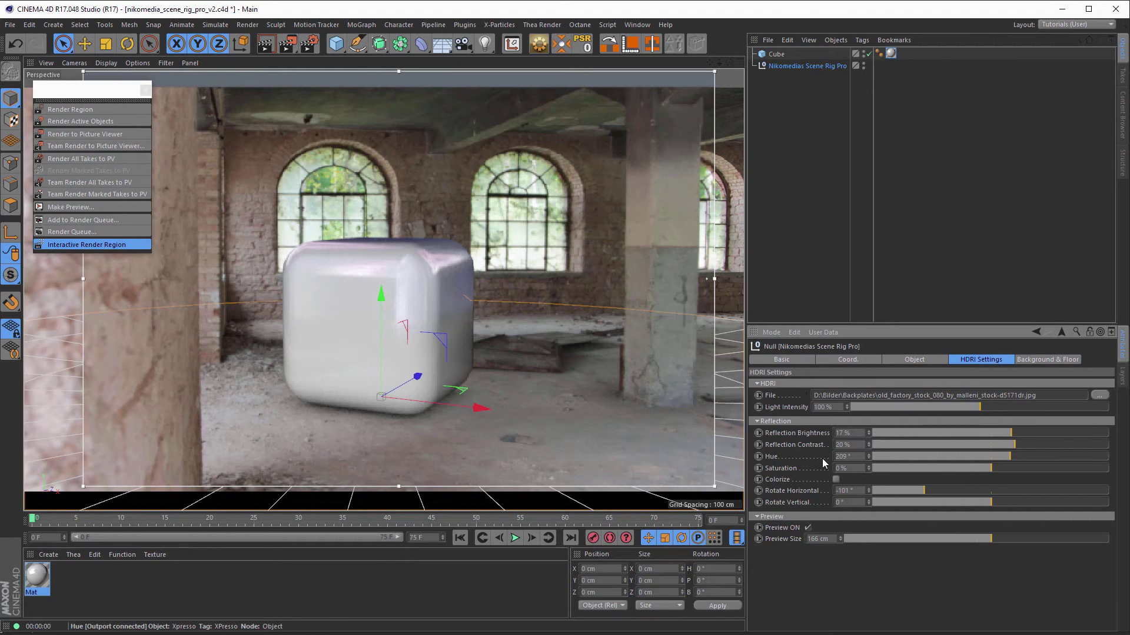
# Set the reflection Hue to 0° and Rotate Horizontal to -109°.
pyautogui.moveTo(855, 458); pyautogui.dragTo(798, 462)
pyautogui.write('0')
pyautogui.press('Return')
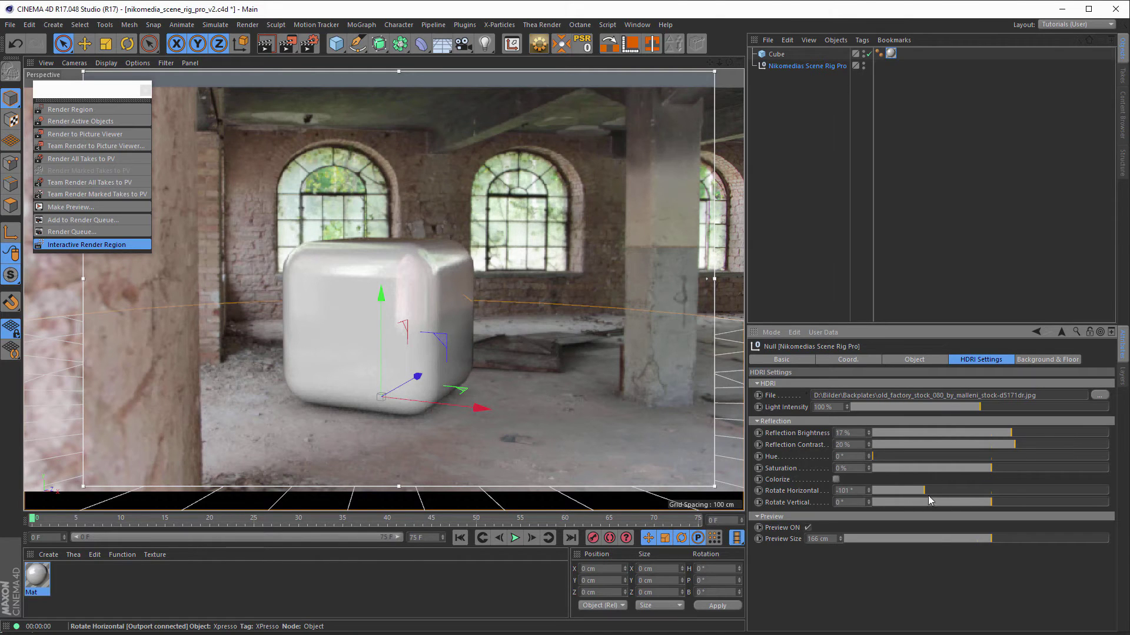
pyautogui.moveTo(922, 492); pyautogui.dragTo(1049, 489)
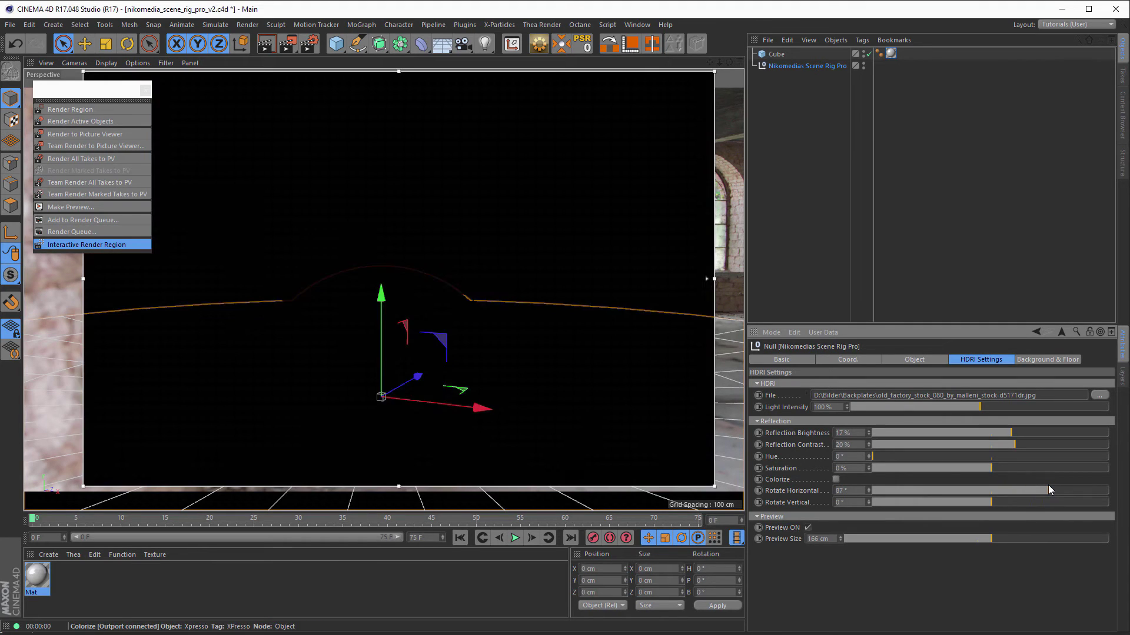
pyautogui.moveTo(1049, 485); pyautogui.dragTo(919, 492)
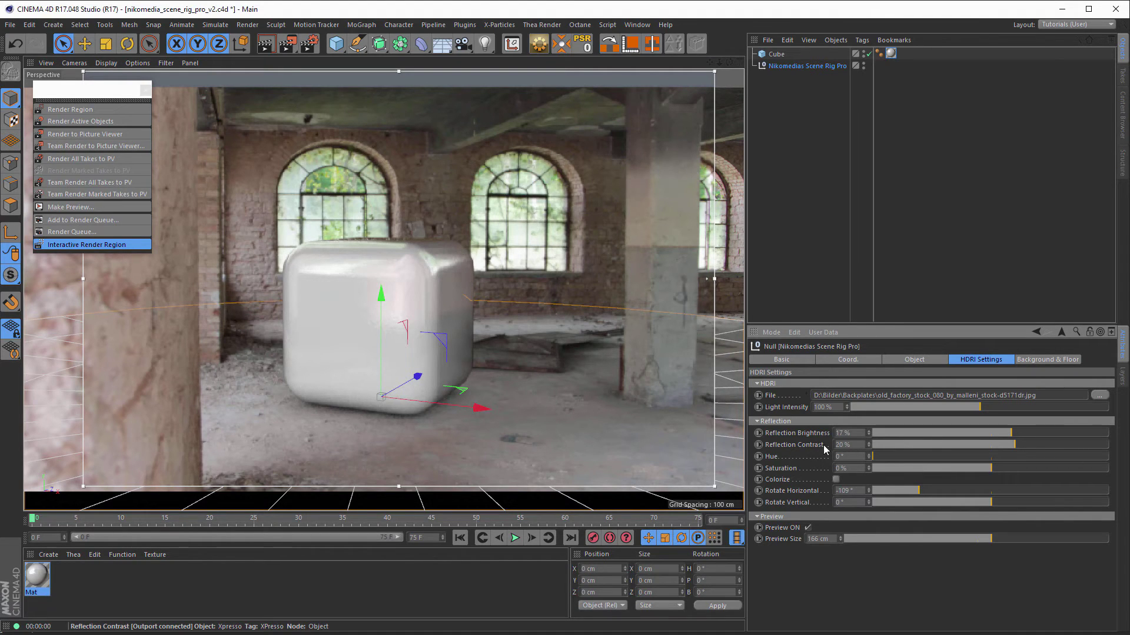
# Set Reflection Contrast to 42%, Saturation to 0% and Rotate Horizontal to -180° in the rig's reflection settings.
pyautogui.moveTo(1020, 449)
pyautogui.mouseDown()
pyautogui.moveTo(1040, 445)
pyautogui.moveTo(1011, 468)
pyautogui.moveTo(993, 464)
pyautogui.mouseUp()
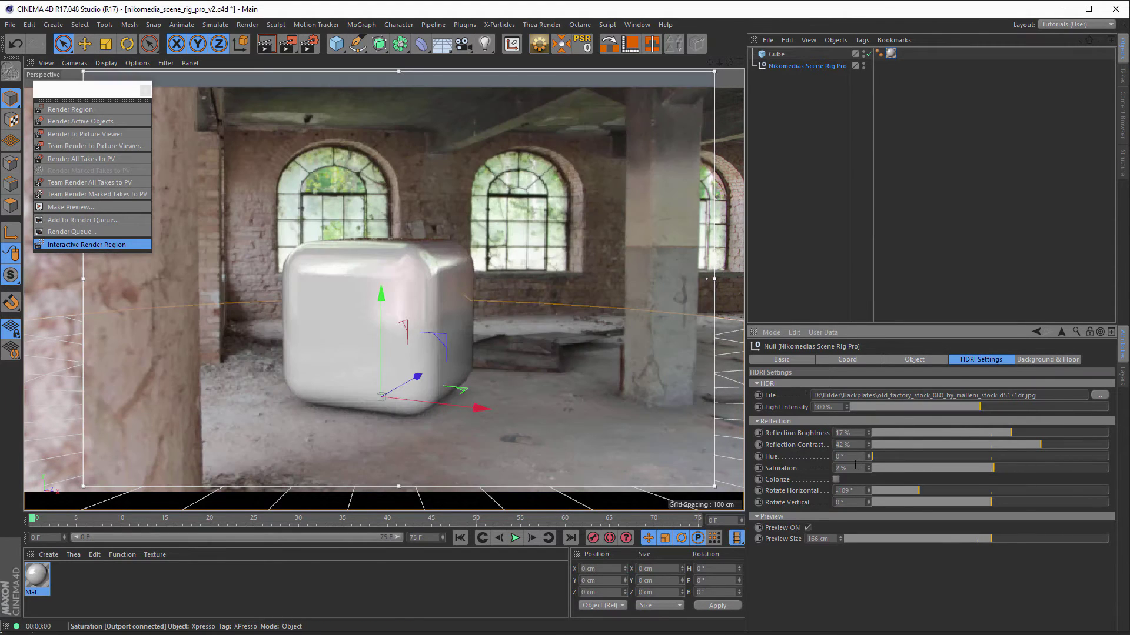
pyautogui.moveTo(842, 469); pyautogui.dragTo(808, 472)
pyautogui.write('0')
pyautogui.press('Return')
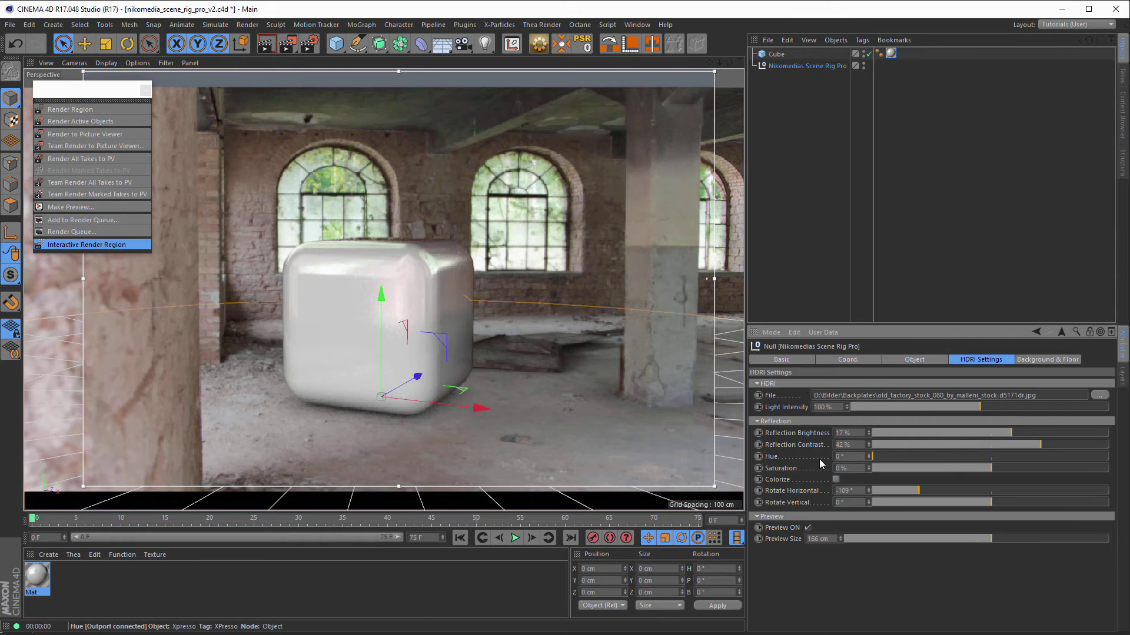
pyautogui.moveTo(911, 489); pyautogui.dragTo(823, 499)
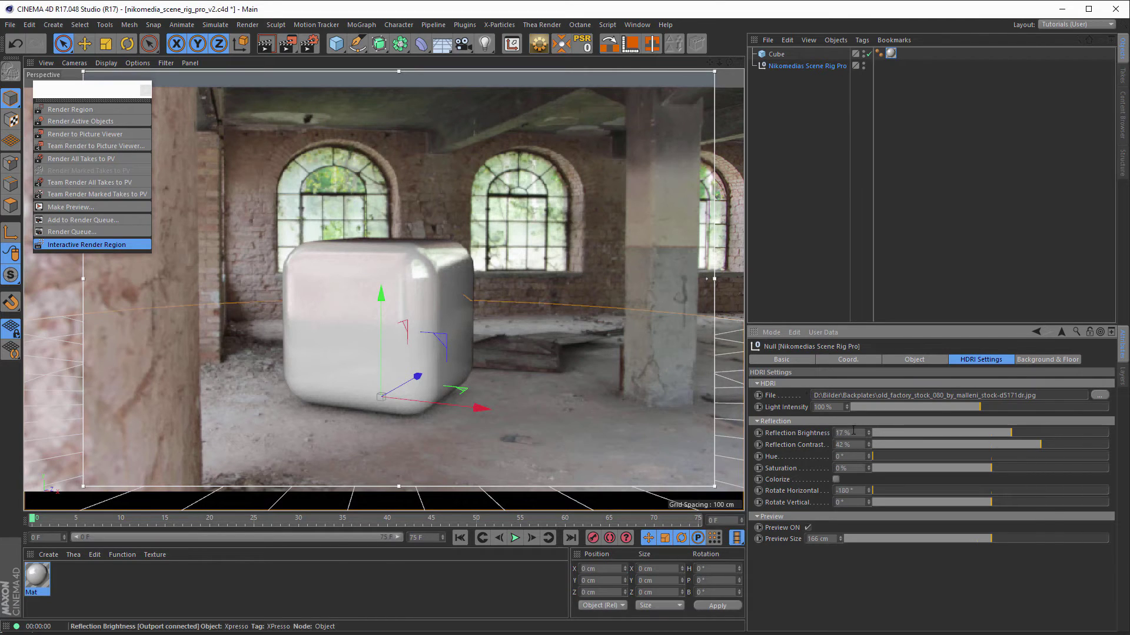
# Try the Compositing Floor OFF option in the rig's background settings and disable it again.
pyautogui.click(1037, 360)
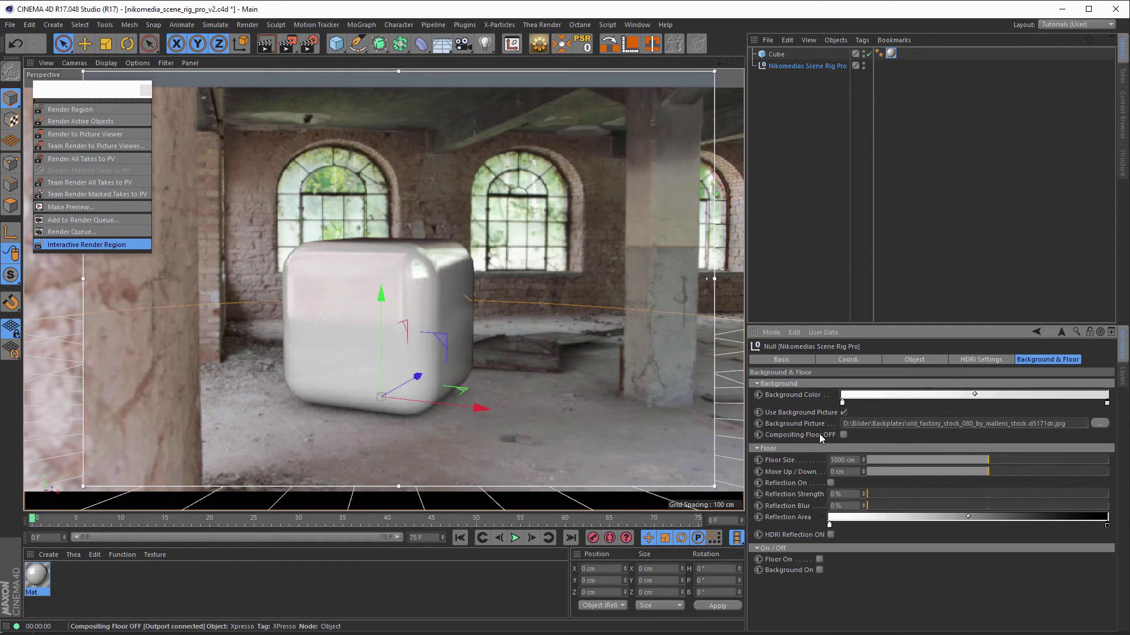
pyautogui.click(843, 435)
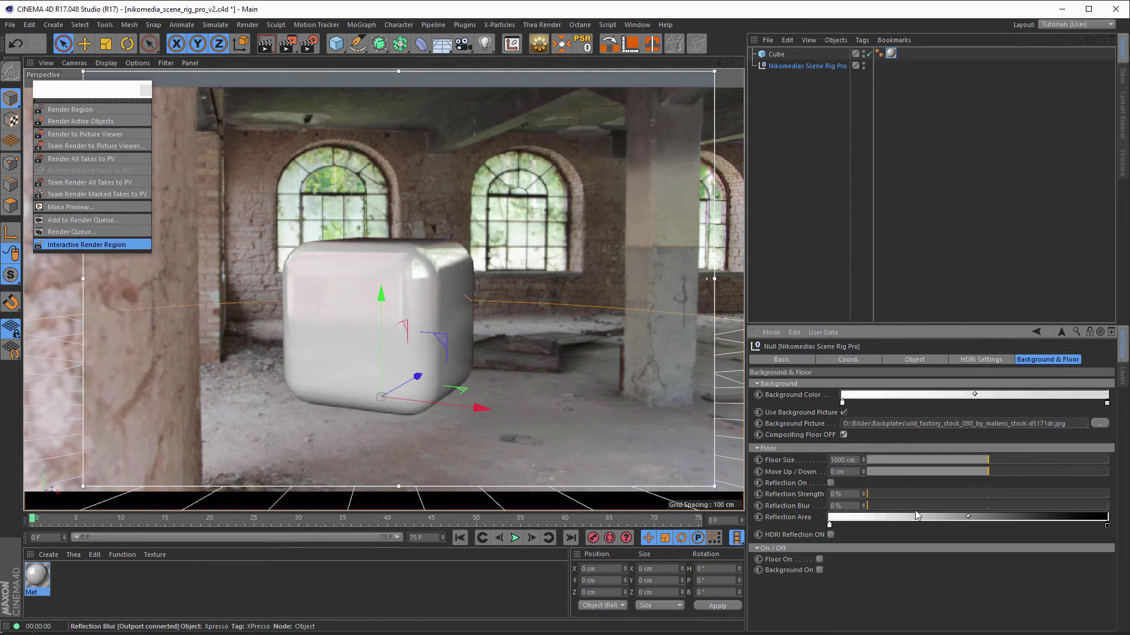
pyautogui.click(843, 435)
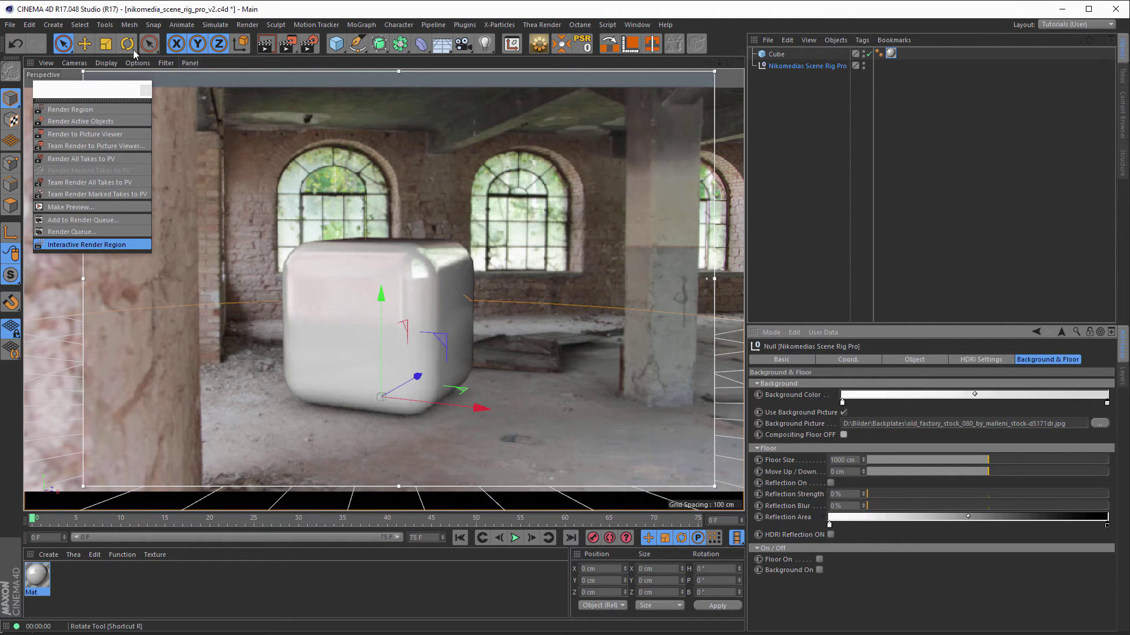
# Turn off the interactive render region and shift the floating render palette slightly.
pyautogui.click(120, 245)
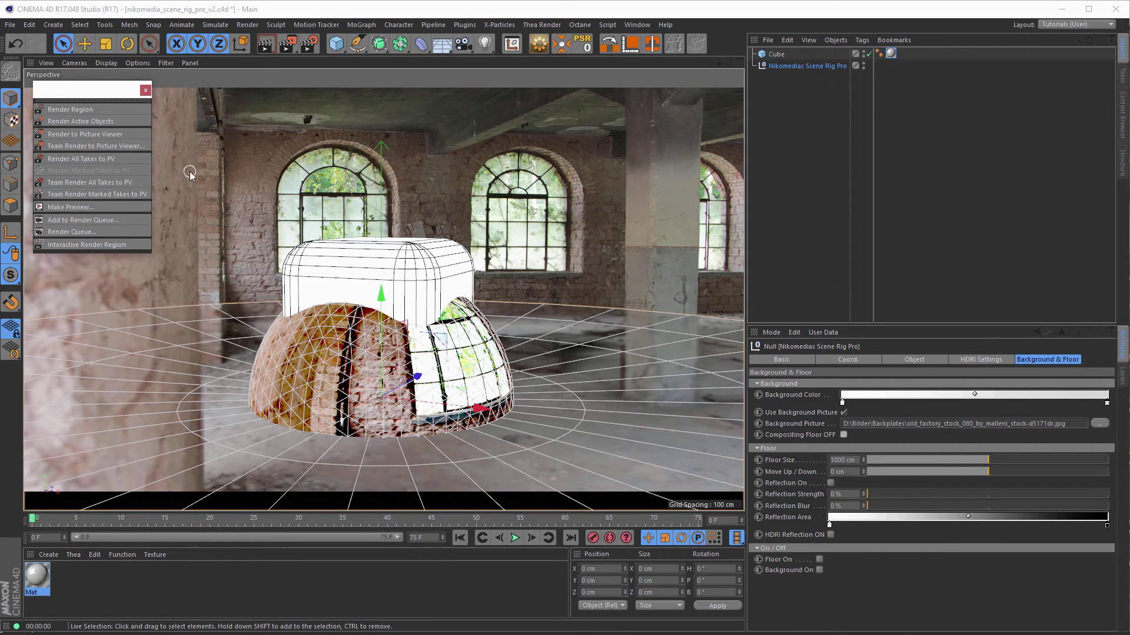
pyautogui.moveTo(95, 91); pyautogui.dragTo(110, 101)
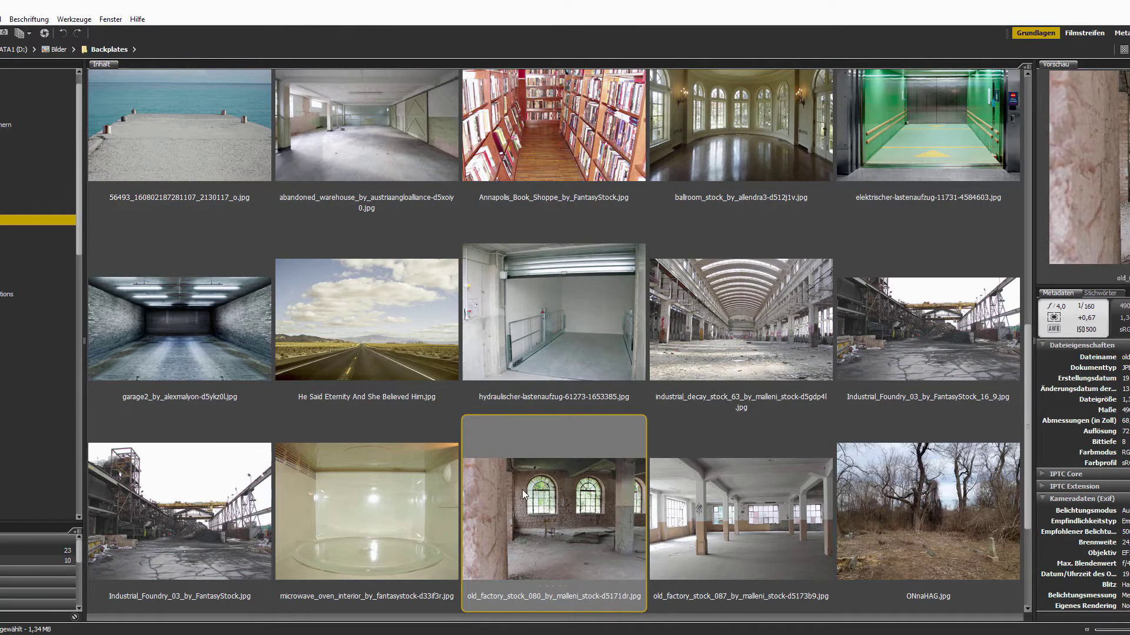
# Copy the old factory photo's image size from its file information in Adobe Bridge and return to Cinema 4D.
pyautogui.rightClick(522, 490)
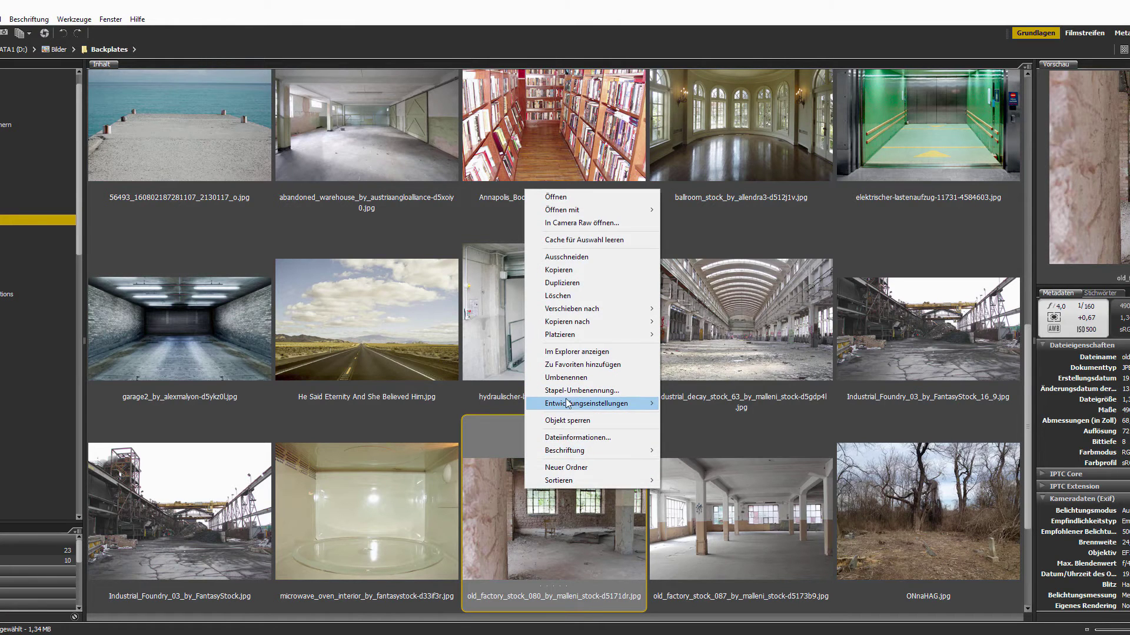
pyautogui.click(578, 437)
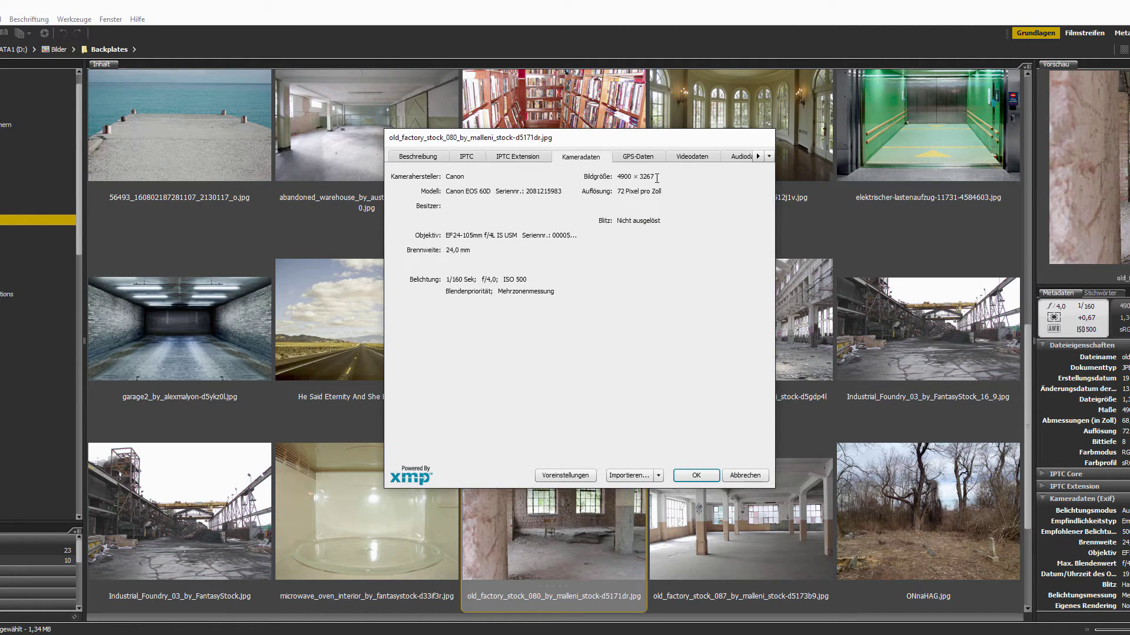
pyautogui.moveTo(616, 177); pyautogui.dragTo(656, 178)
pyautogui.rightClick(647, 178)
pyautogui.click(682, 200)
pyautogui.hotkey('alt', 'Tab')
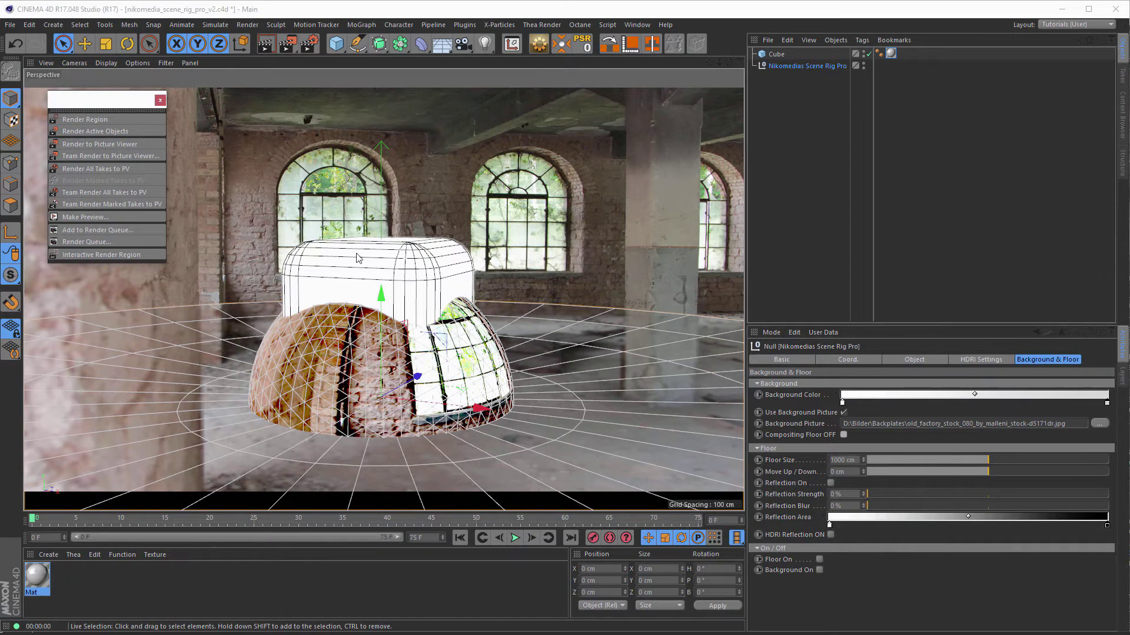
# Set the render output size to 4900 x 3267 pixels with the ratio locked, and close the render settings.
pyautogui.hotkey('ctrl', 'b')
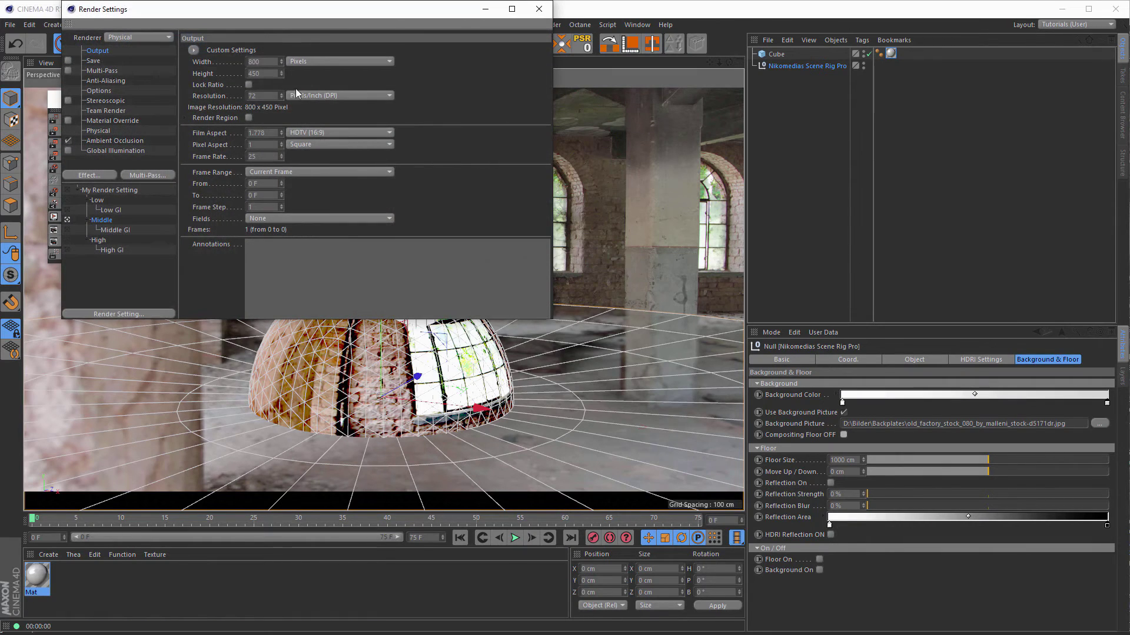
pyautogui.doubleClick(262, 62)
pyautogui.hotkey('ctrl', 'v')
pyautogui.hotkey('shift', 'Left')
pyautogui.hotkey('shift', 'Left')
pyautogui.press('BackSpace')
pyautogui.press('Tab')
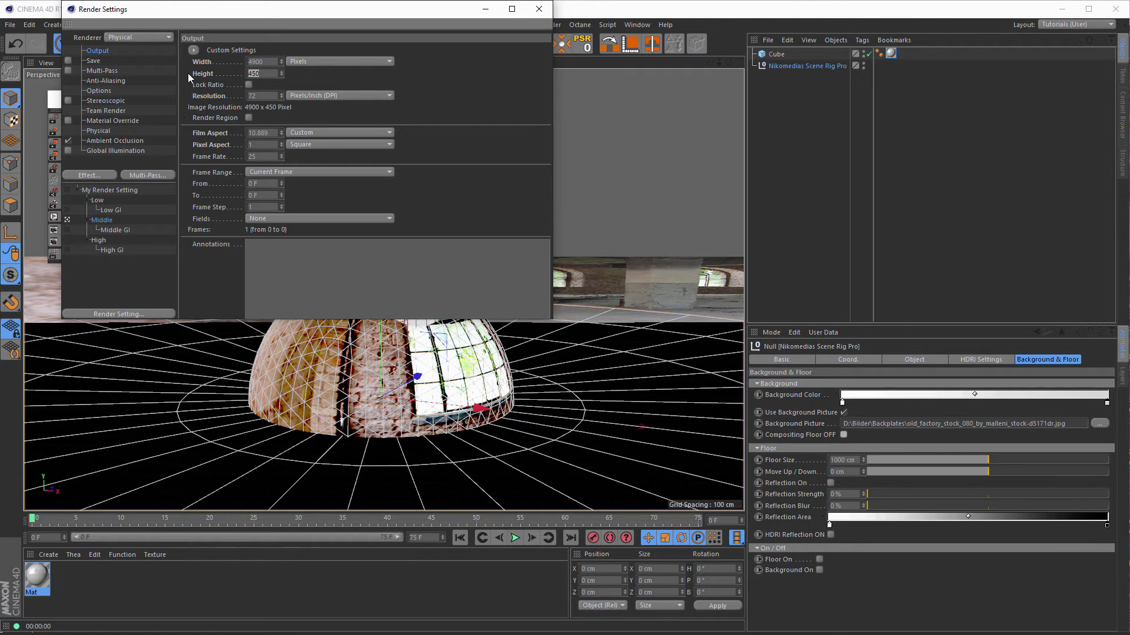
pyautogui.hotkey('ctrl', 'v')
pyautogui.click(248, 86)
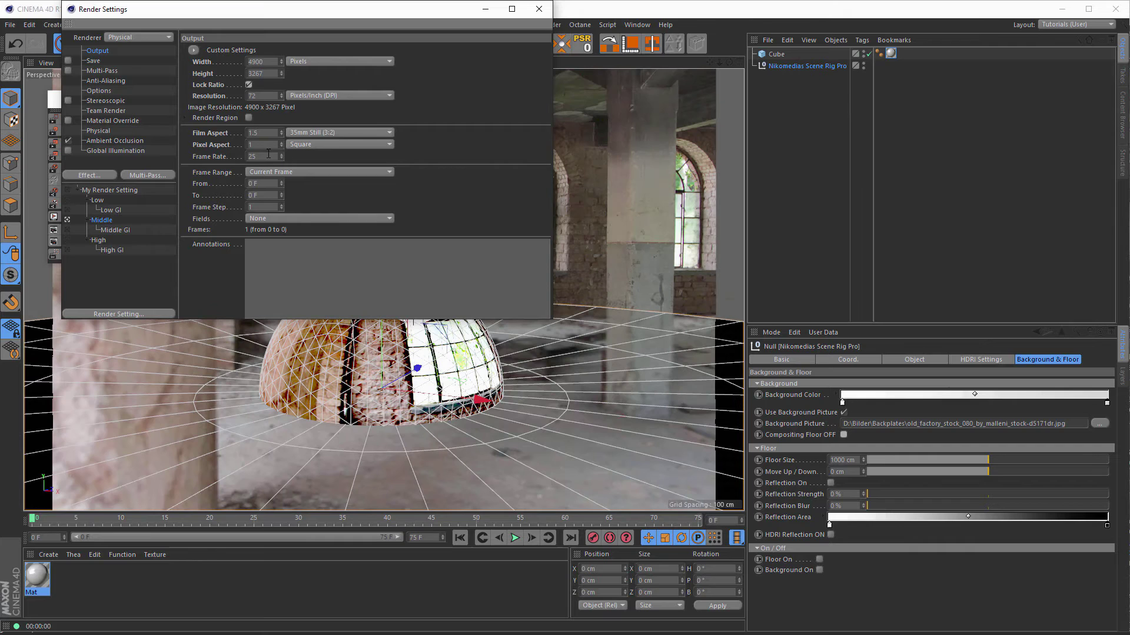
pyautogui.click(540, 9)
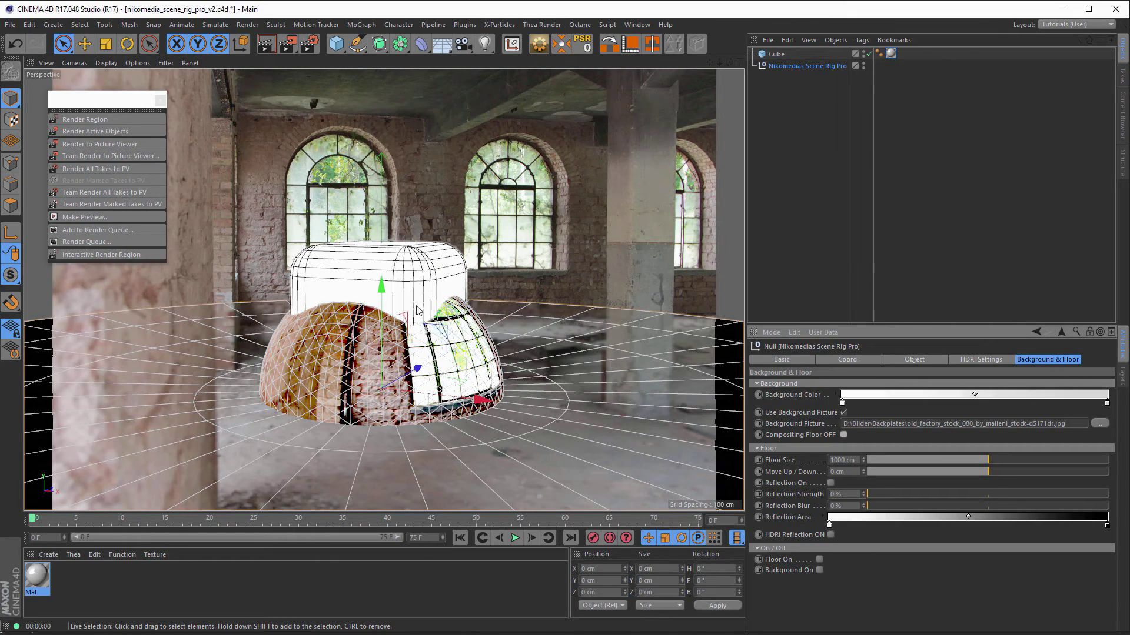
# Reframe the camera so the cube stands lower on the photo's floor, and render the perspective view.
pyautogui.keyDown('alt'); pyautogui.moveTo(404, 312); pyautogui.dragTo(406, 355, button='middle'); pyautogui.keyUp('alt')
pyautogui.keyDown('alt'); pyautogui.moveTo(406, 355); pyautogui.dragTo(414, 352, button='right'); pyautogui.keyUp('alt')
pyautogui.keyDown('alt'); pyautogui.moveTo(422, 360); pyautogui.dragTo(431, 364); pyautogui.keyUp('alt')
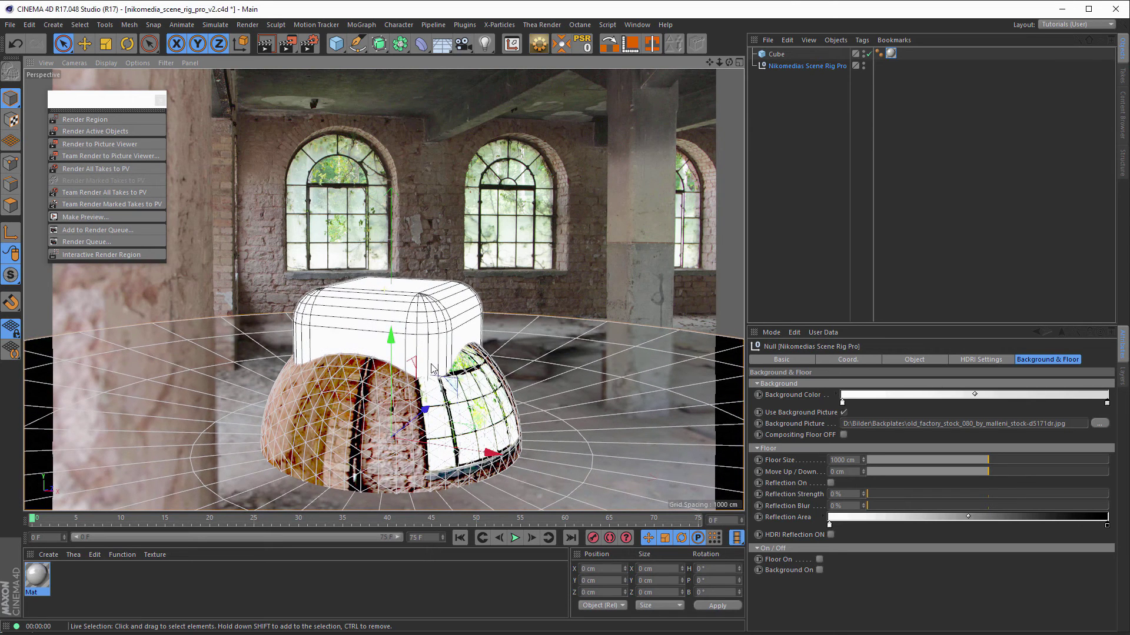
pyautogui.hotkey('ctrl', 'r')
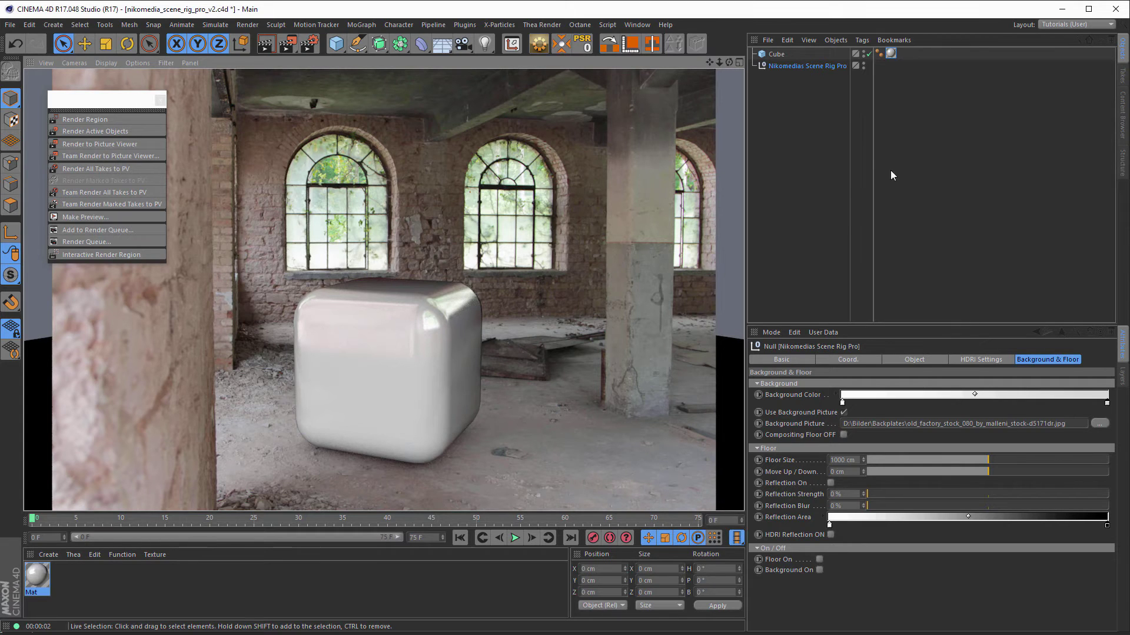
# Delete the cube from the scene and remove its unused material.
pyautogui.click(775, 53)
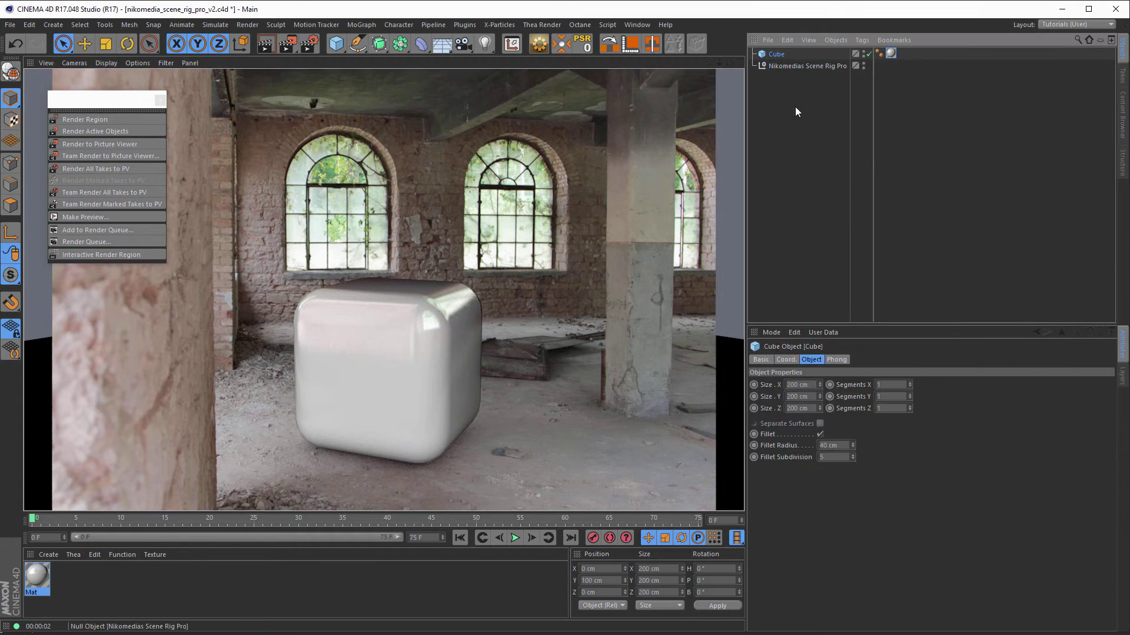
pyautogui.press('Delete')
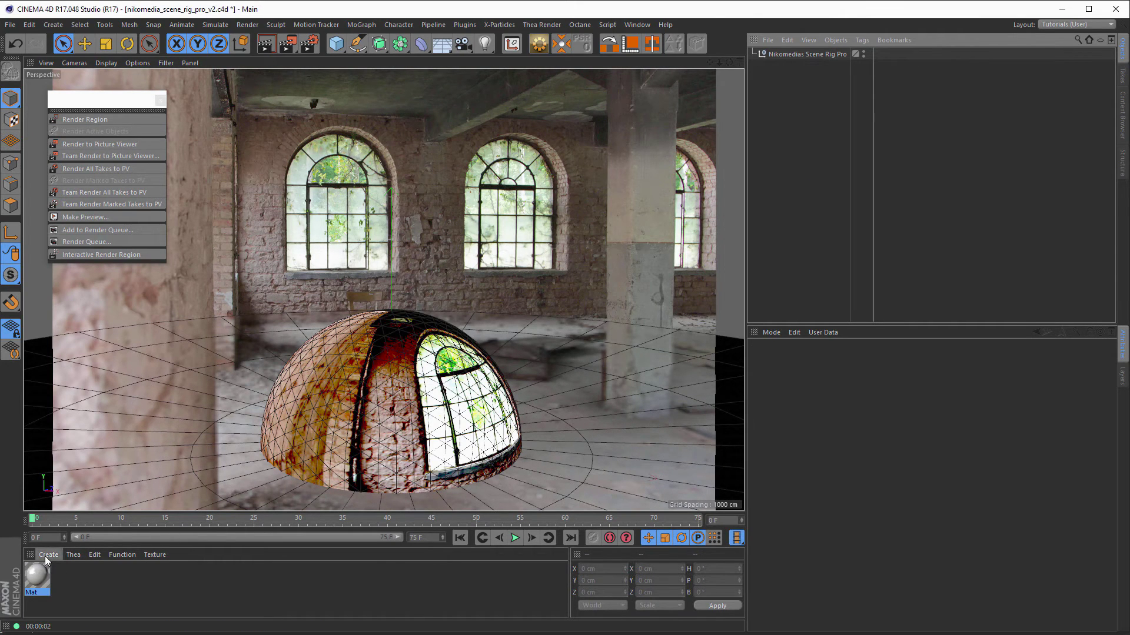
pyautogui.click(125, 555)
pyautogui.moveTo(98, 554)
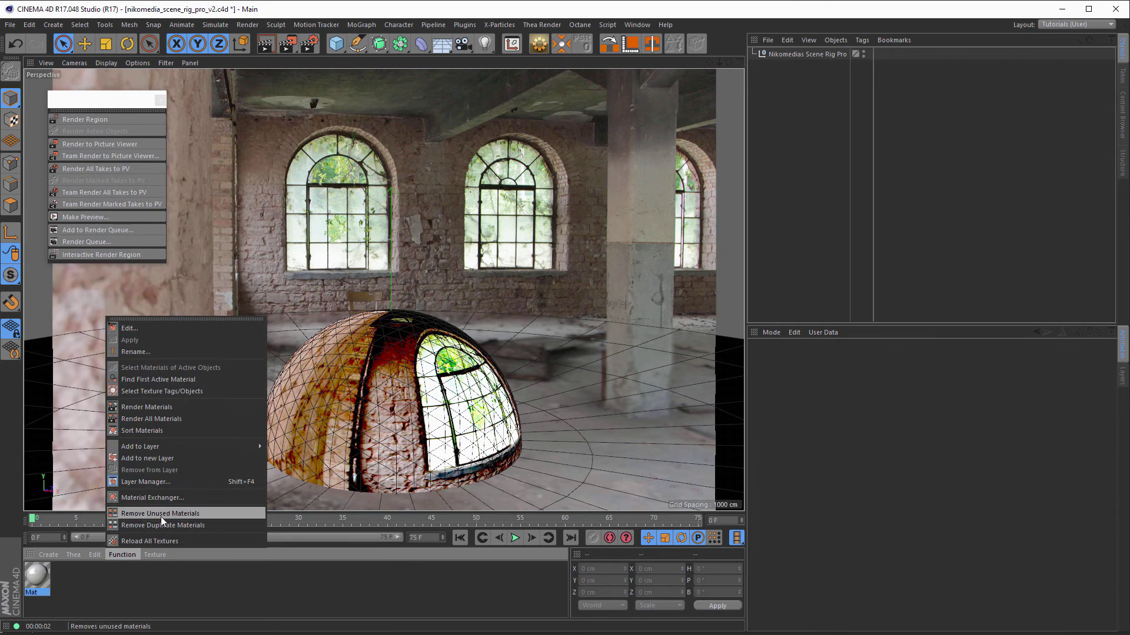
pyautogui.click(163, 513)
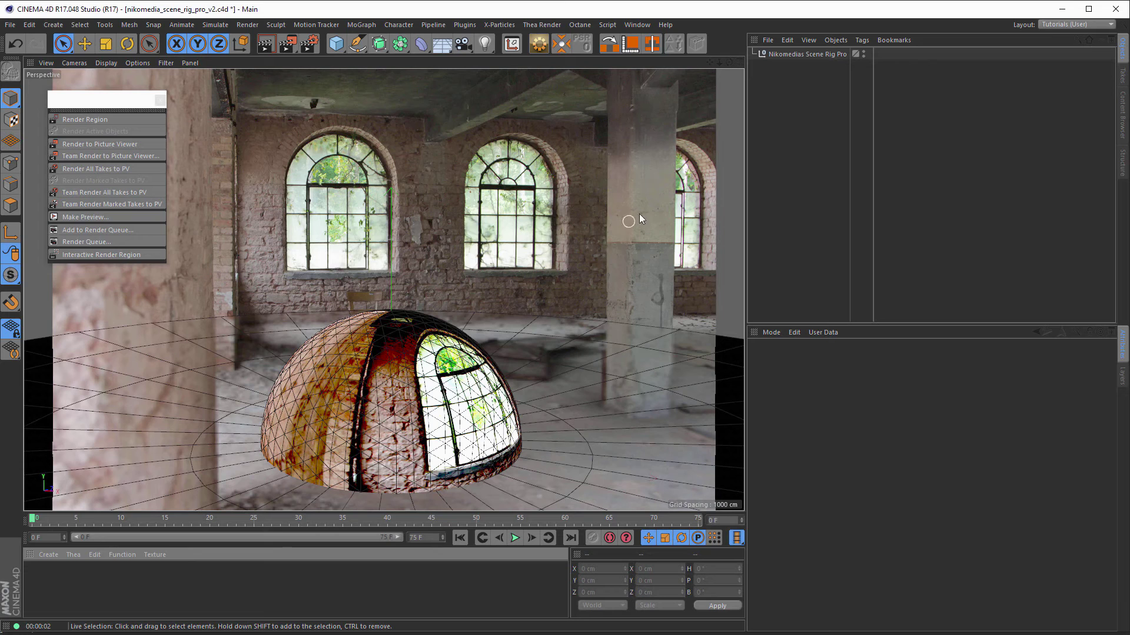
# Turn off the HDRI preview dome in the Nikomedias Scene Rig Pro's HDRI settings.
pyautogui.click(791, 54)
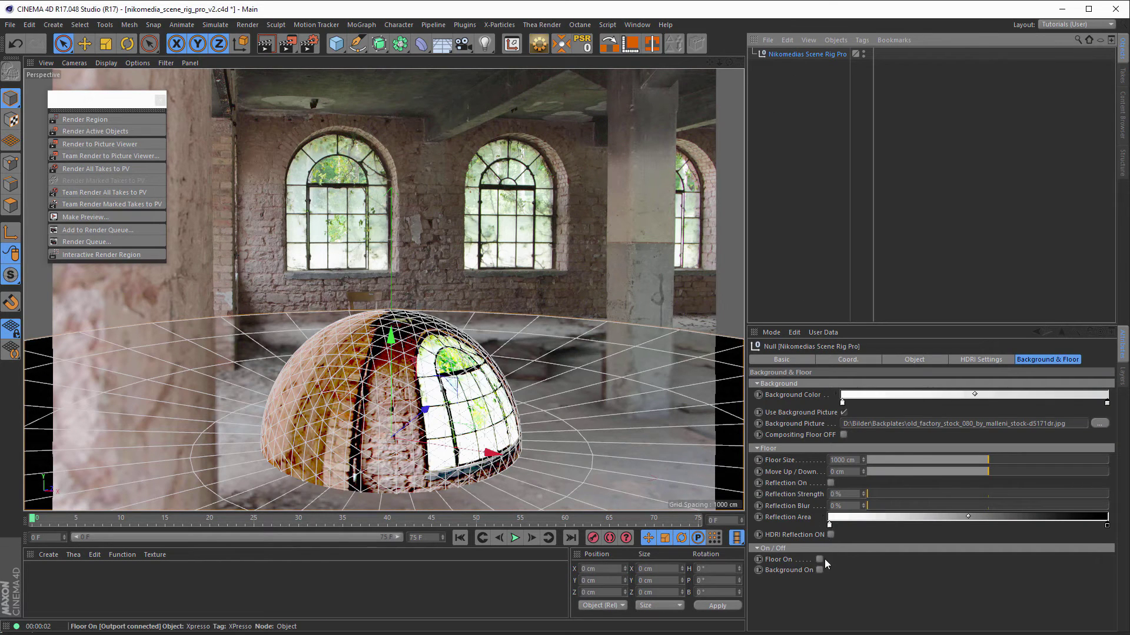
pyautogui.click(992, 360)
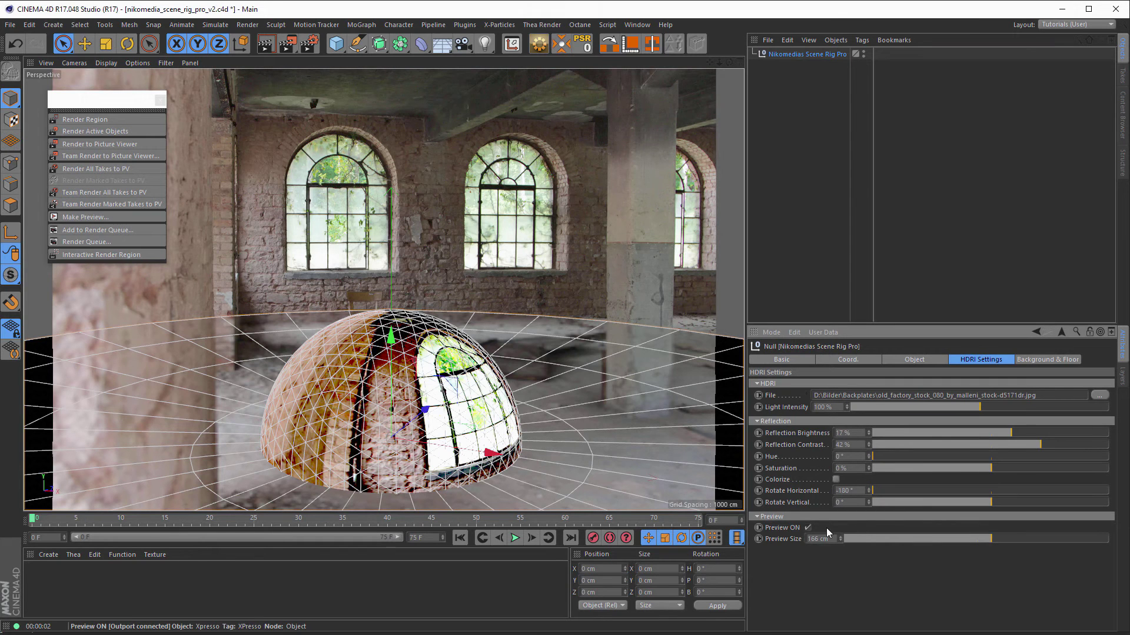
pyautogui.click(809, 528)
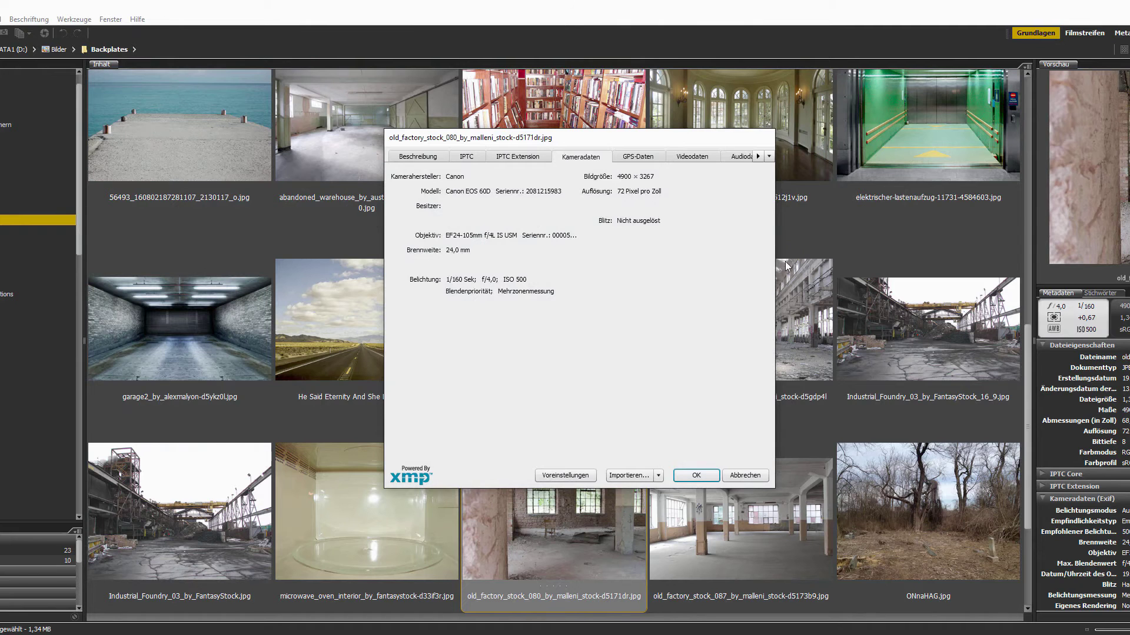
# In Adobe Bridge, copy the image size from the file information of old_factory_stock_087_by_malleni_stock-d5173b9.jpg, and close the information without changes.
pyautogui.click(756, 480)
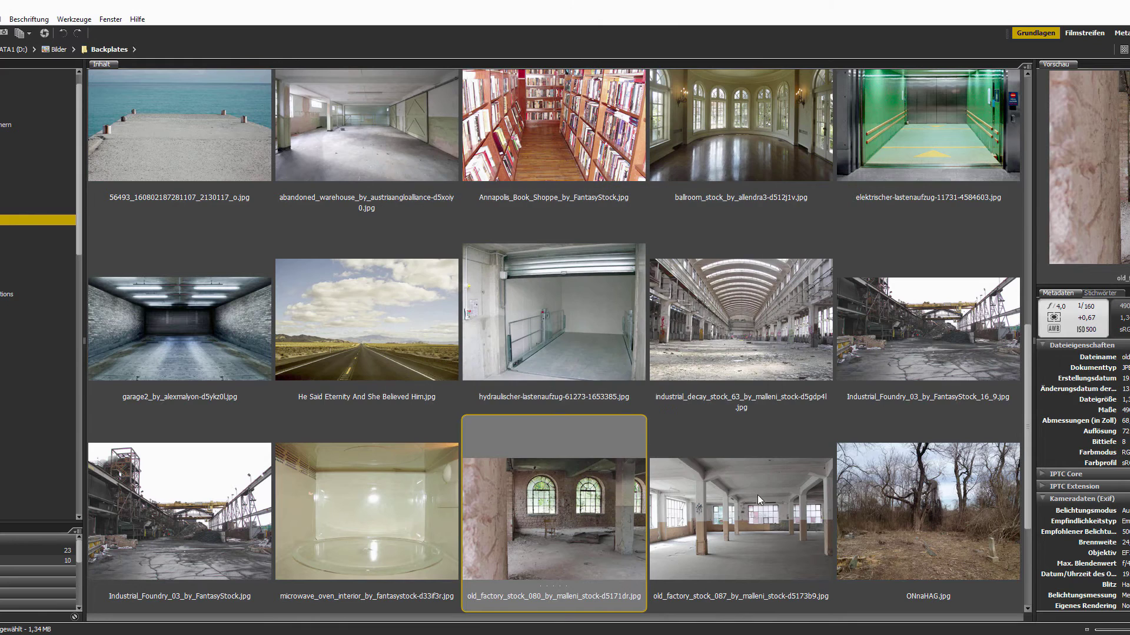
pyautogui.click(720, 524)
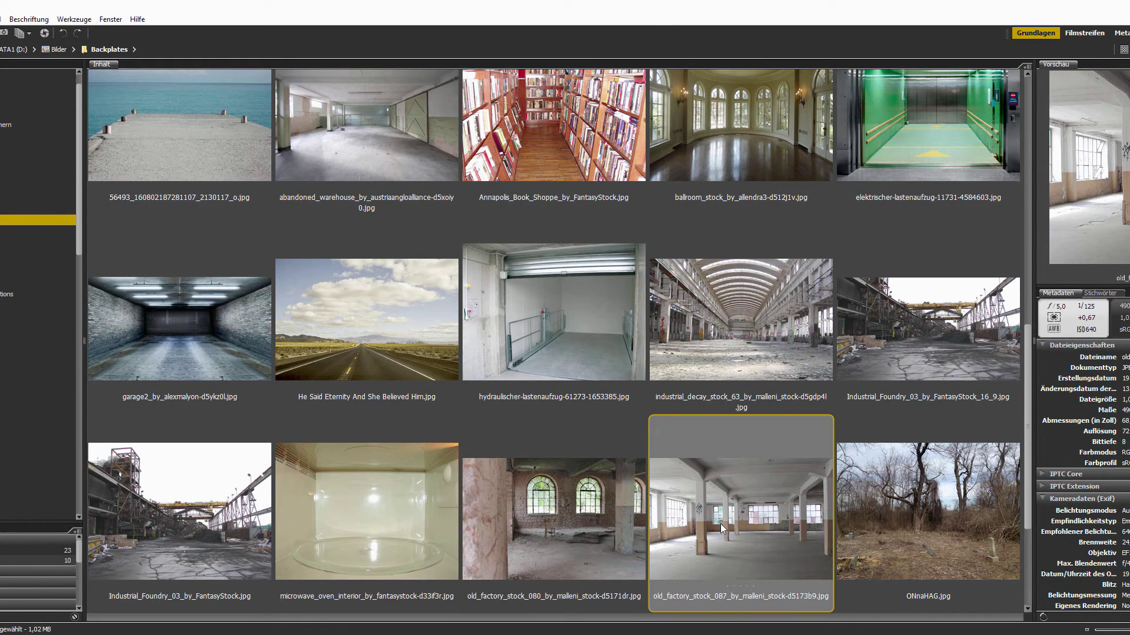
pyautogui.rightClick(746, 519)
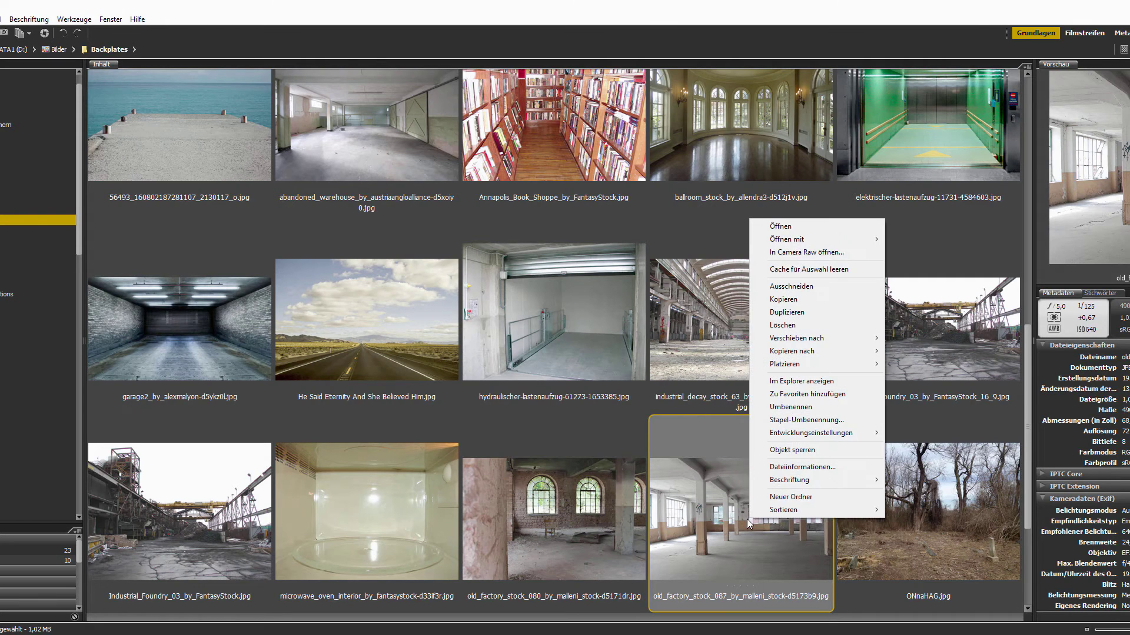
pyautogui.click(800, 467)
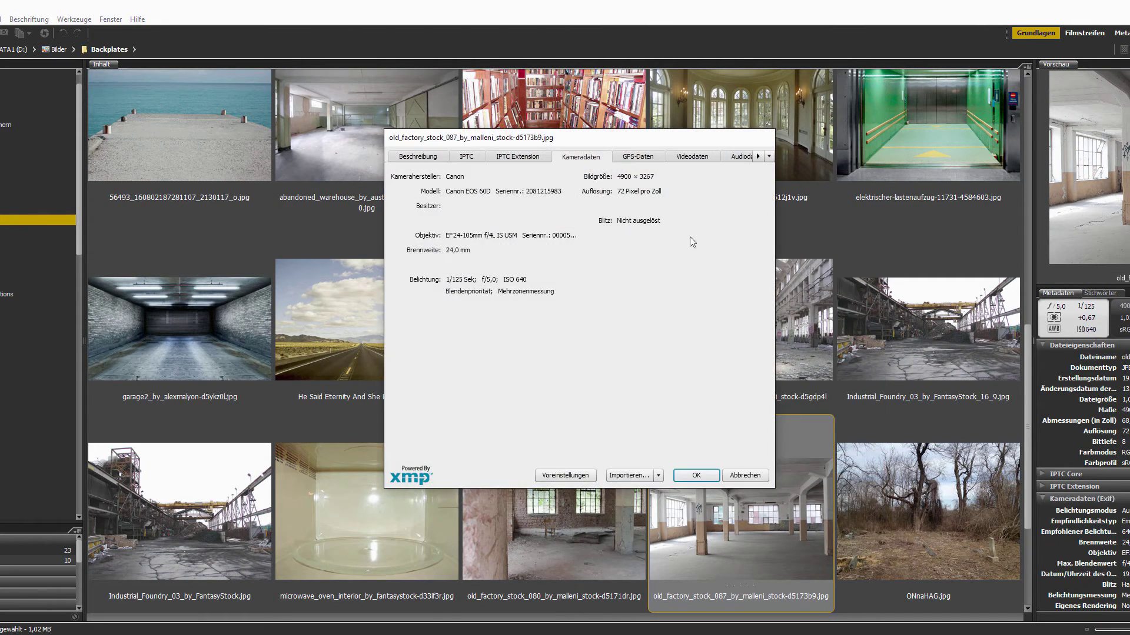
pyautogui.moveTo(618, 176); pyautogui.dragTo(666, 180)
pyautogui.rightClick(649, 176)
pyautogui.click(683, 194)
pyautogui.click(744, 475)
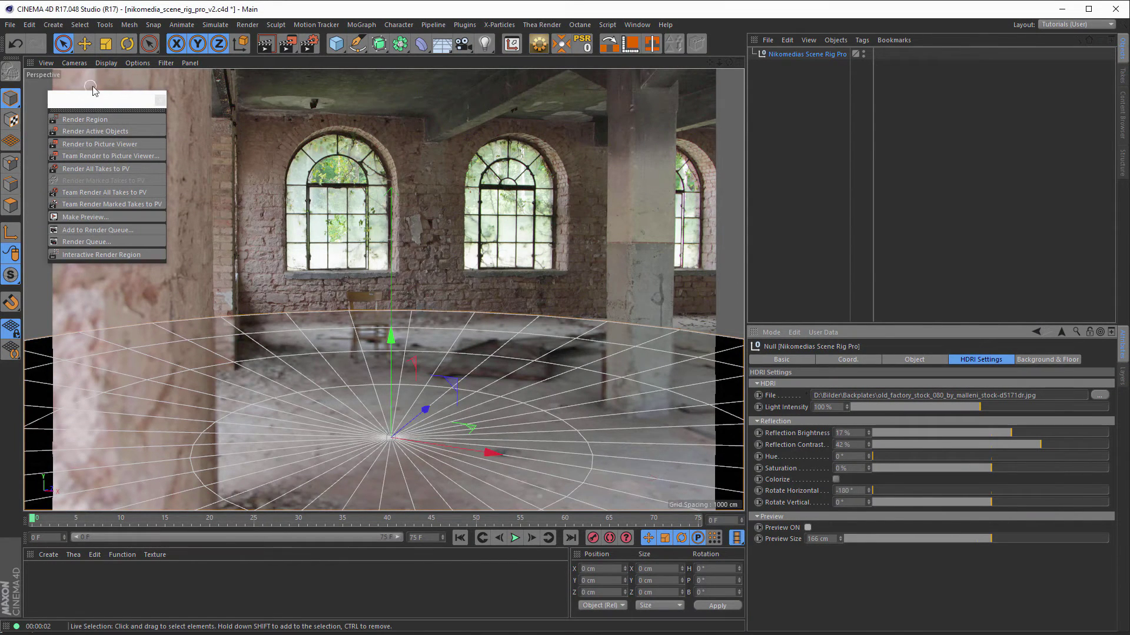
# In Cinema 4D, enter the copied image size of 4900 x 3267 pixels as the render output size and close the render settings.
pyautogui.click(308, 43)
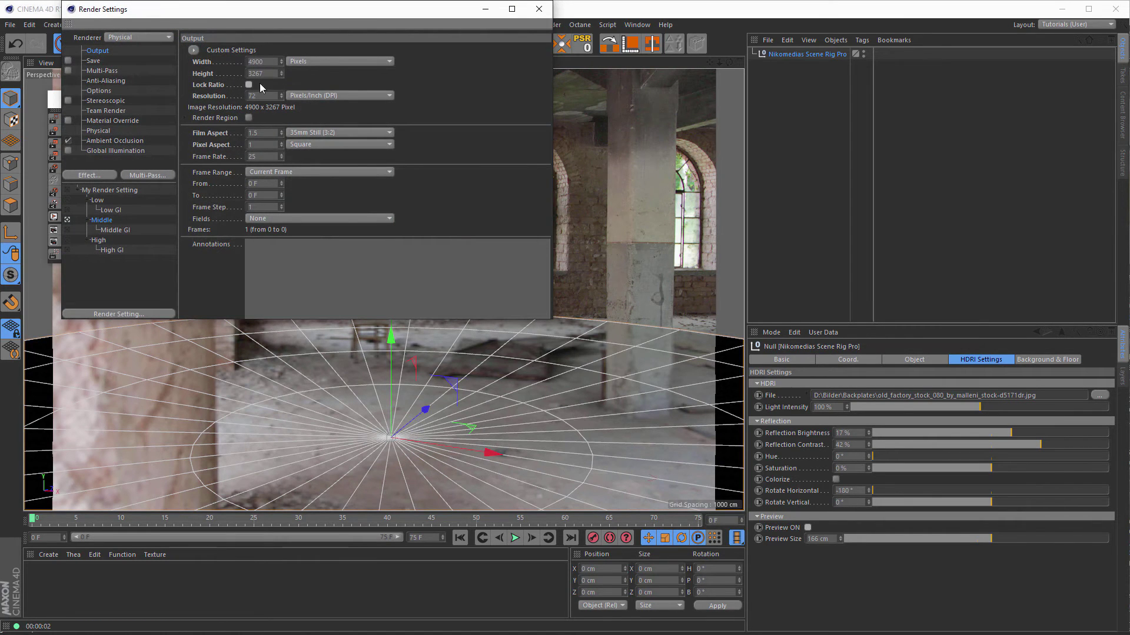
pyautogui.moveTo(267, 61); pyautogui.dragTo(201, 70)
pyautogui.hotkey('ctrl', 'v')
pyautogui.hotkey('shift', 'Left')
pyautogui.hotkey('shift', 'Left')
pyautogui.hotkey('shift', 'Left')
pyautogui.hotkey('shift', 'Left')
pyautogui.press('BackSpace')
pyautogui.press('Tab')
pyautogui.press('Tab')
pyautogui.press('End')
pyautogui.click(539, 14)
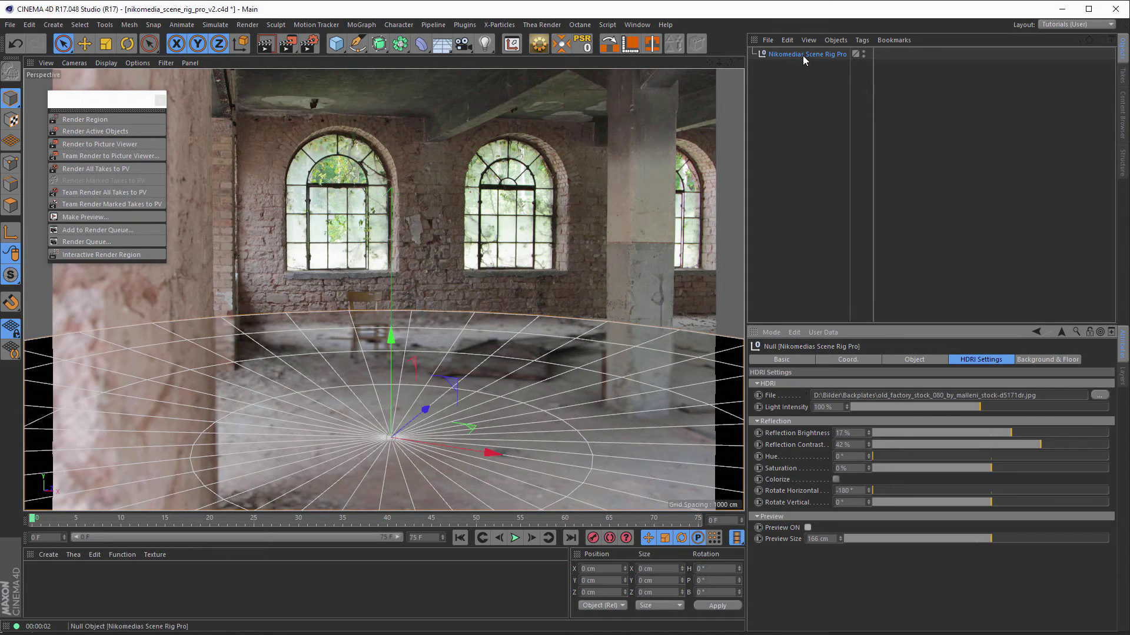
# Load old_factory_stock_087_by_malleni_stock-d5173b9.jpg from Bridge as the rig's background picture, and orbit the camera to match the photo's floor perspective.
pyautogui.click(1040, 359)
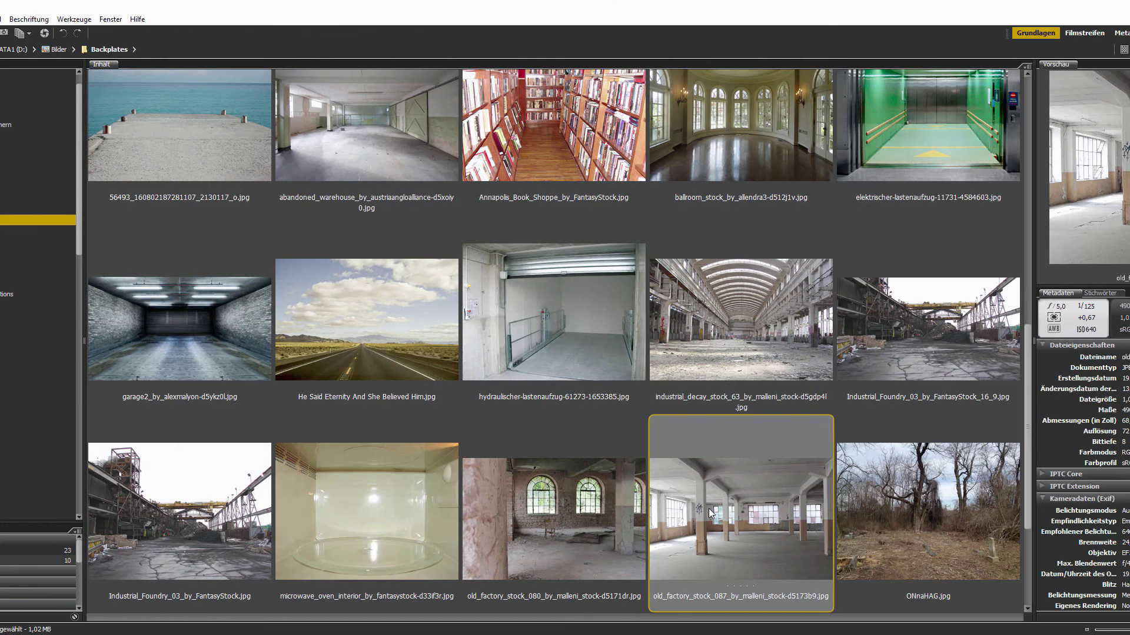
pyautogui.moveTo(708, 508); pyautogui.dragTo(726, 488)
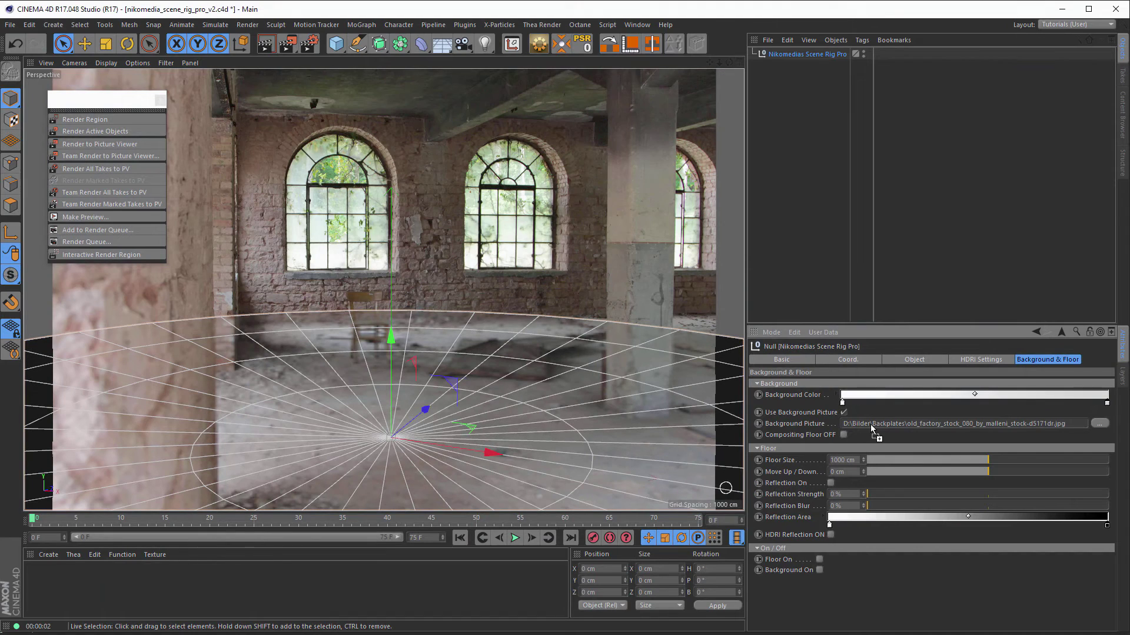
pyautogui.moveTo(872, 429); pyautogui.dragTo(874, 422)
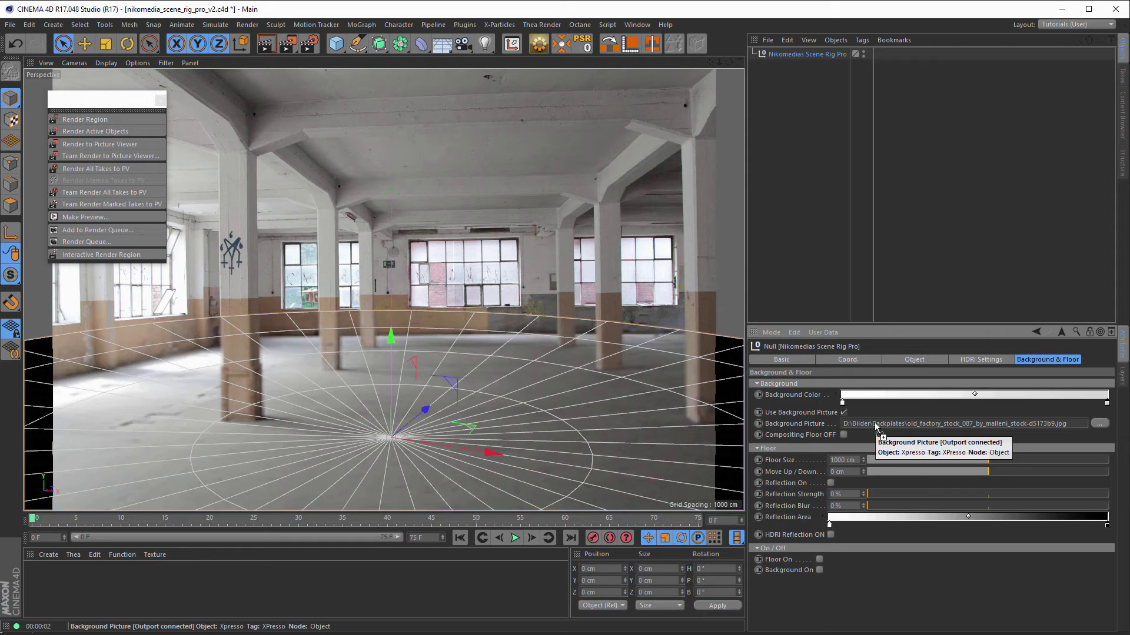
pyautogui.keyDown('alt'); pyautogui.moveTo(328, 382); pyautogui.dragTo(357, 403); pyautogui.keyUp('alt')
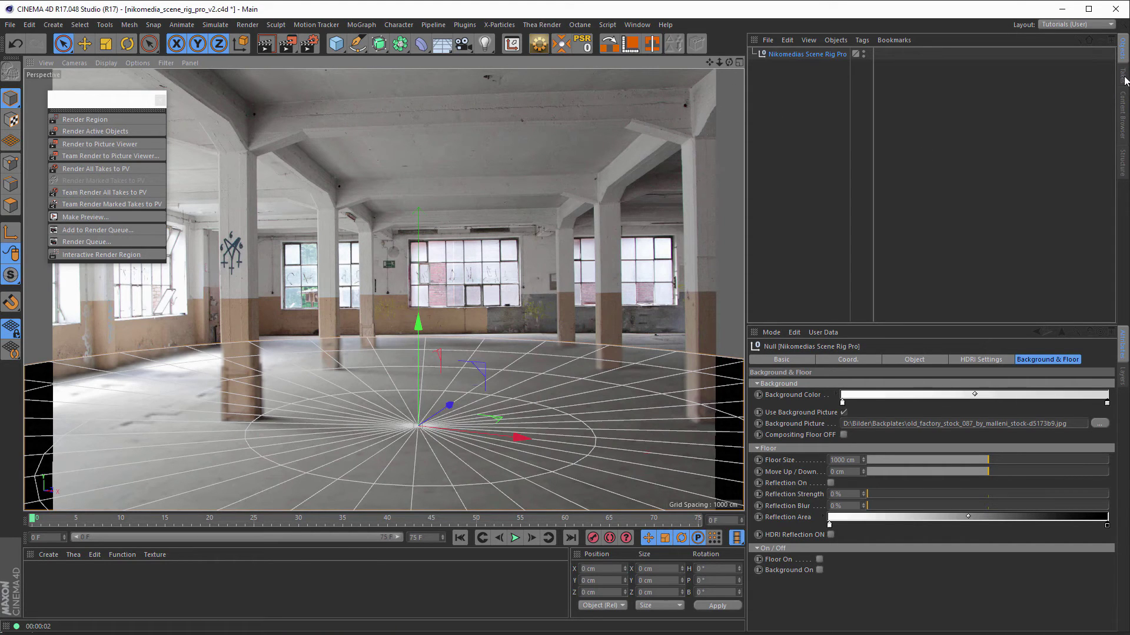
# Find piggybank.c4d in the Content Browser's Models folder and add it to the scene.
pyautogui.click(1124, 115)
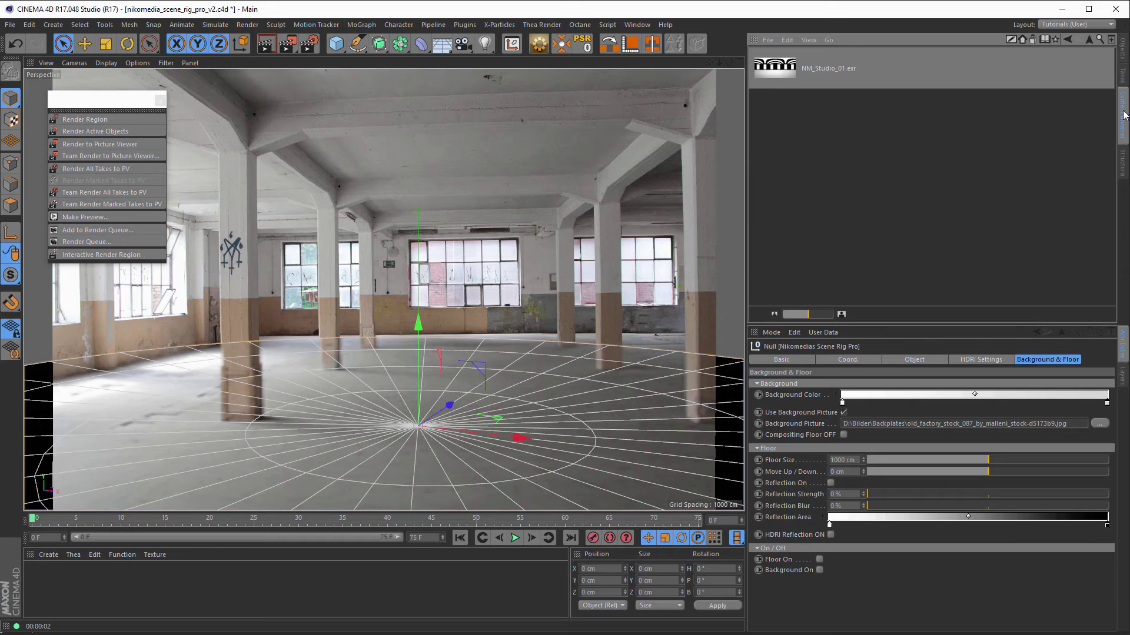
pyautogui.click(1087, 40)
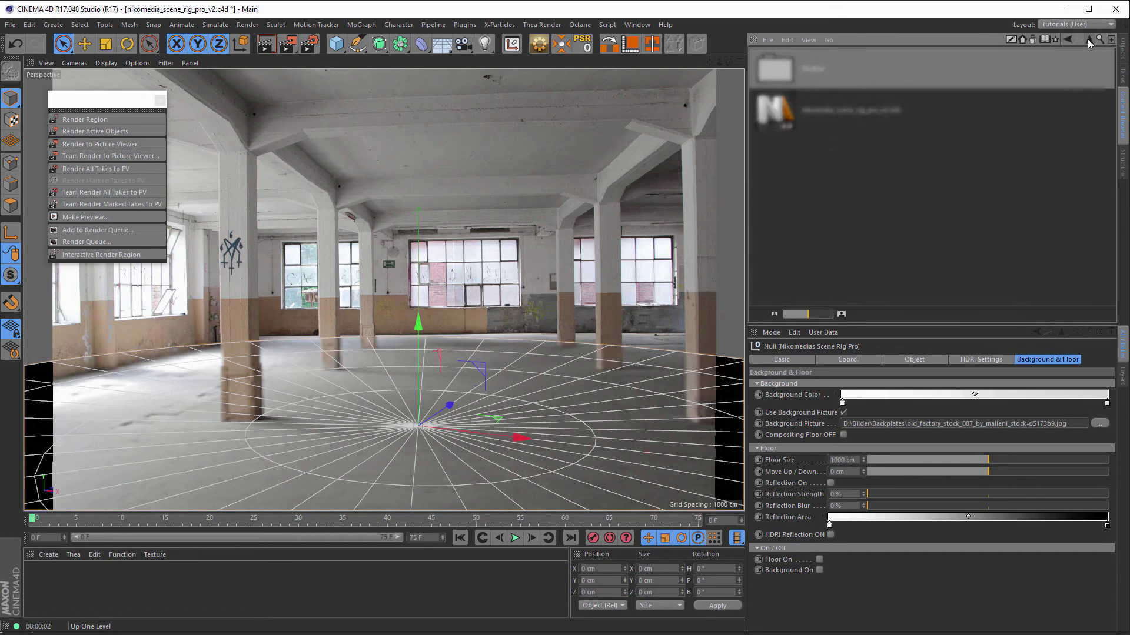
pyautogui.scroll(3, 910, 178)
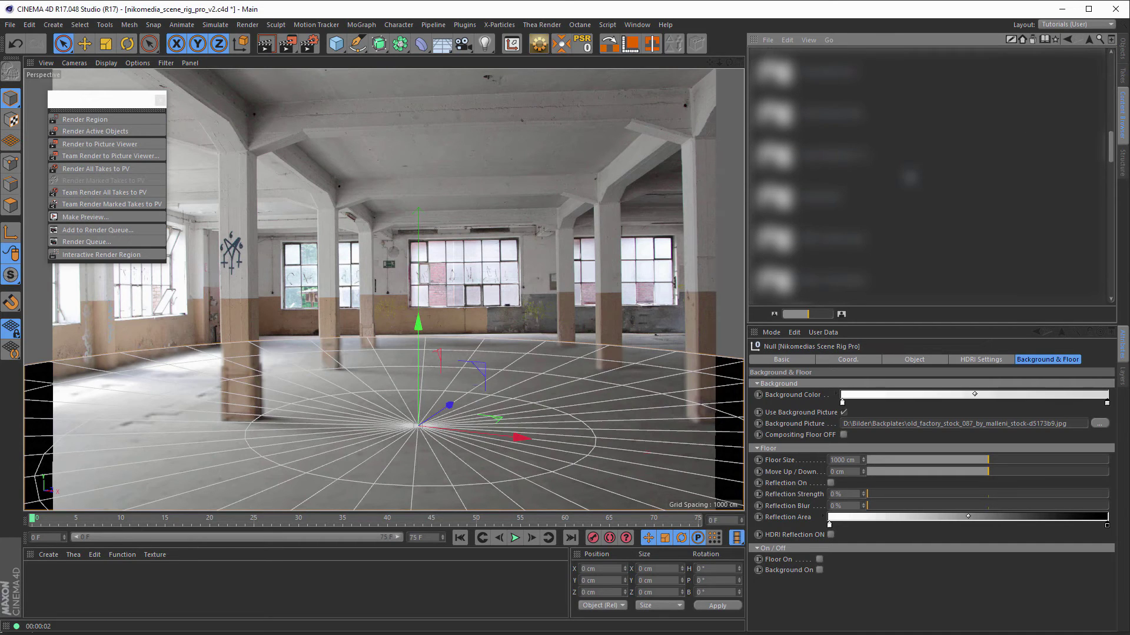
pyautogui.scroll(3, 903, 166)
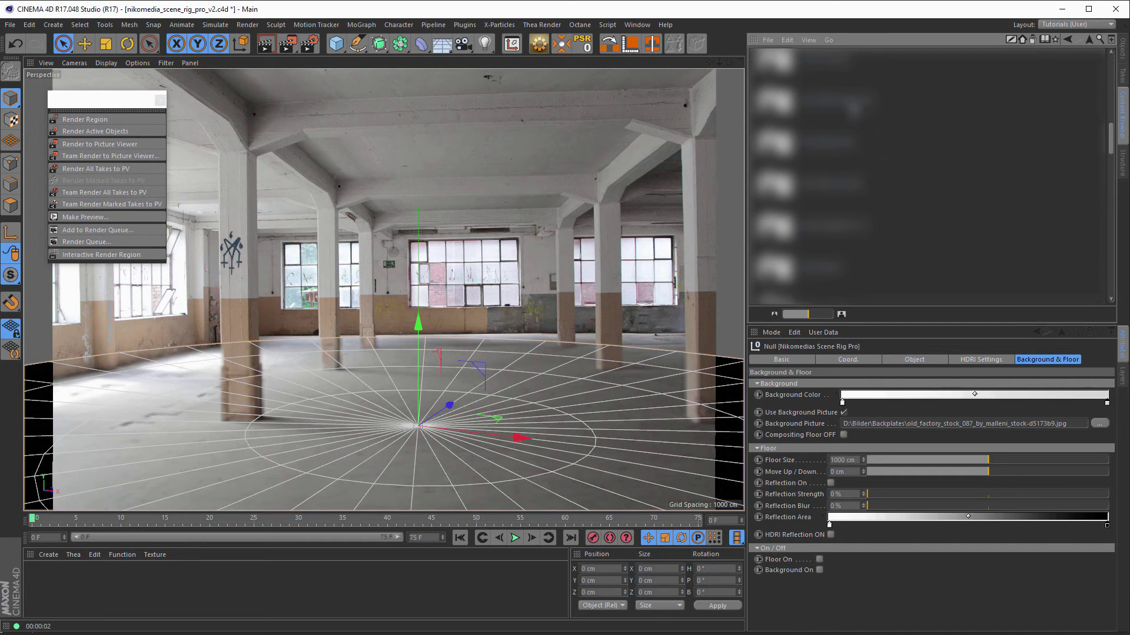
pyautogui.doubleClick(831, 65)
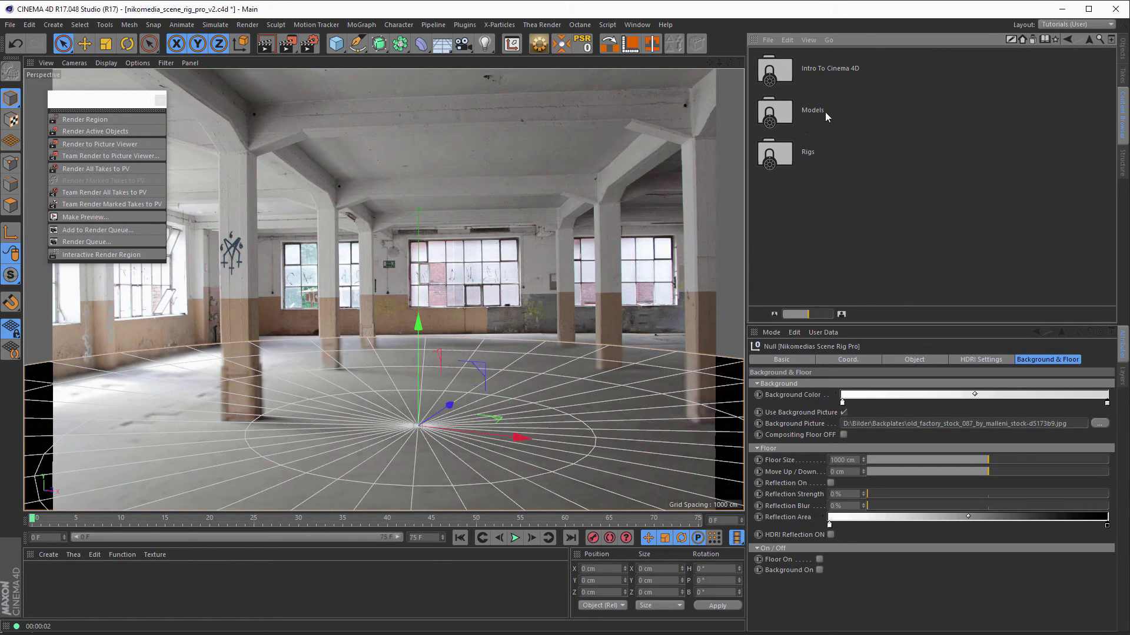
pyautogui.doubleClick(819, 111)
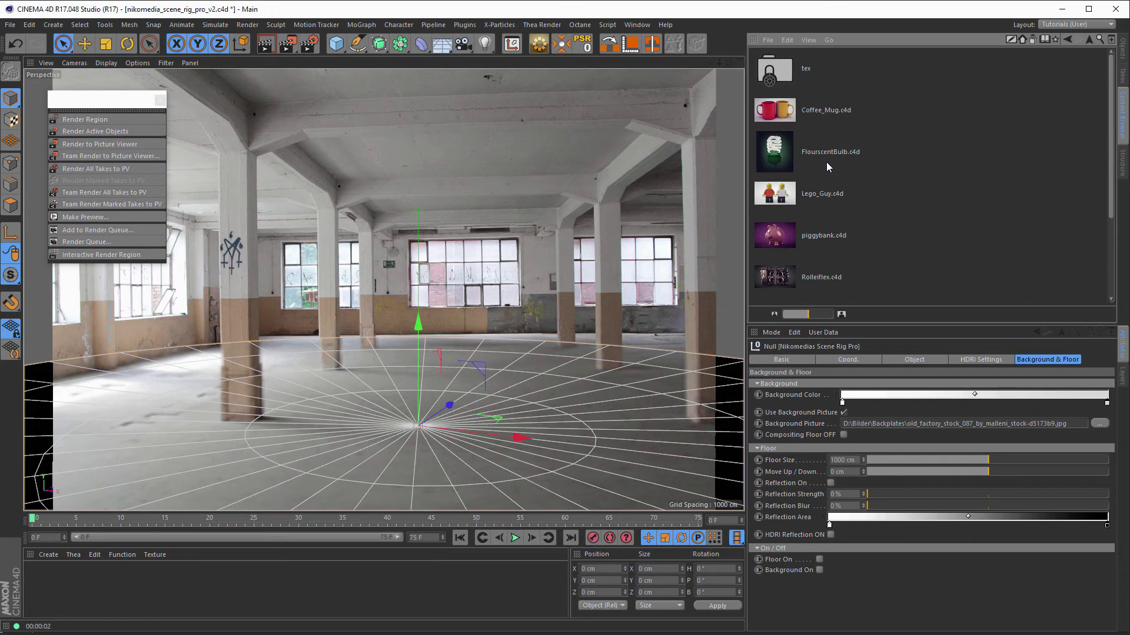
pyautogui.click(787, 240)
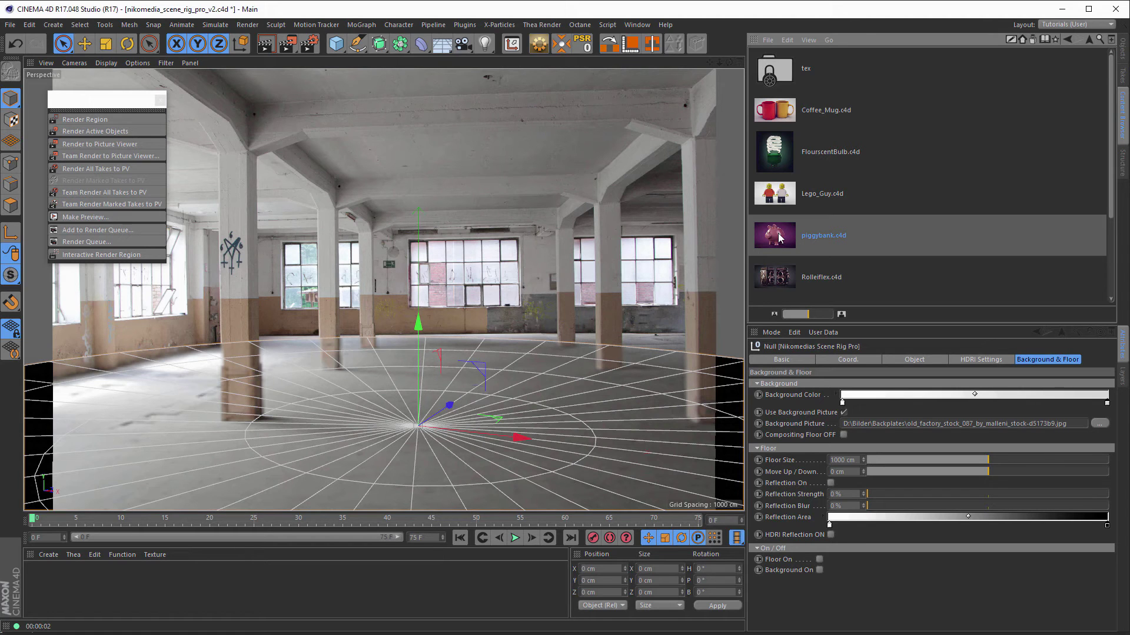
pyautogui.doubleClick(779, 238)
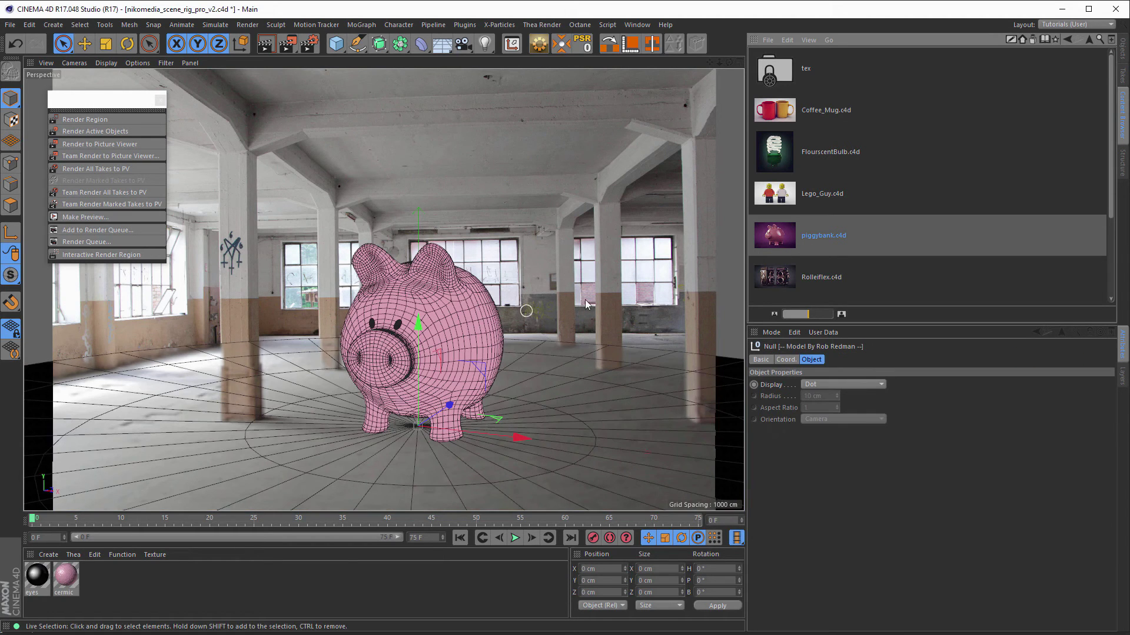
# Return to the object list and reframe the camera so the piggy bank stands larger on the photo's floor.
pyautogui.click(1122, 51)
pyautogui.keyDown('alt'); pyautogui.moveTo(431, 349); pyautogui.dragTo(471, 339, button='right'); pyautogui.keyUp('alt')
pyautogui.keyDown('alt'); pyautogui.moveTo(471, 339); pyautogui.dragTo(478, 326, button='middle'); pyautogui.keyUp('alt')
pyautogui.keyDown('alt'); pyautogui.moveTo(478, 326); pyautogui.dragTo(474, 323); pyautogui.keyUp('alt')
pyautogui.keyDown('alt'); pyautogui.moveTo(474, 320); pyautogui.dragTo(474, 314, button='middle'); pyautogui.keyUp('alt')
pyautogui.keyDown('alt'); pyautogui.moveTo(474, 314); pyautogui.dragTo(457, 311, button='right'); pyautogui.keyUp('alt')
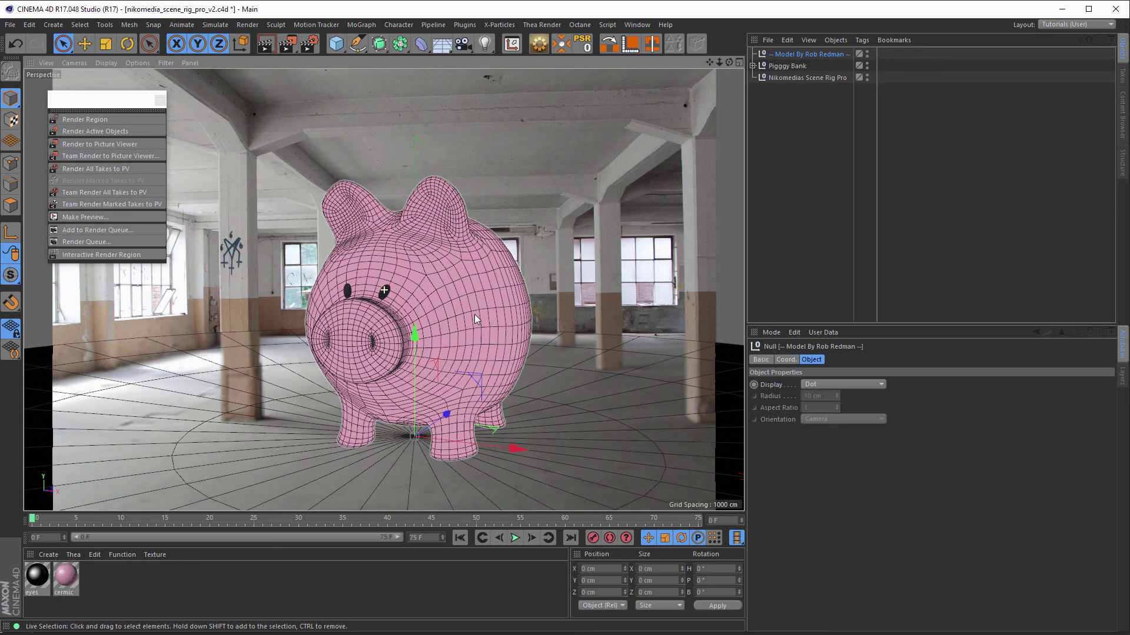
pyautogui.keyDown('alt'); pyautogui.moveTo(457, 311); pyautogui.dragTo(456, 309, button='middle'); pyautogui.keyUp('alt')
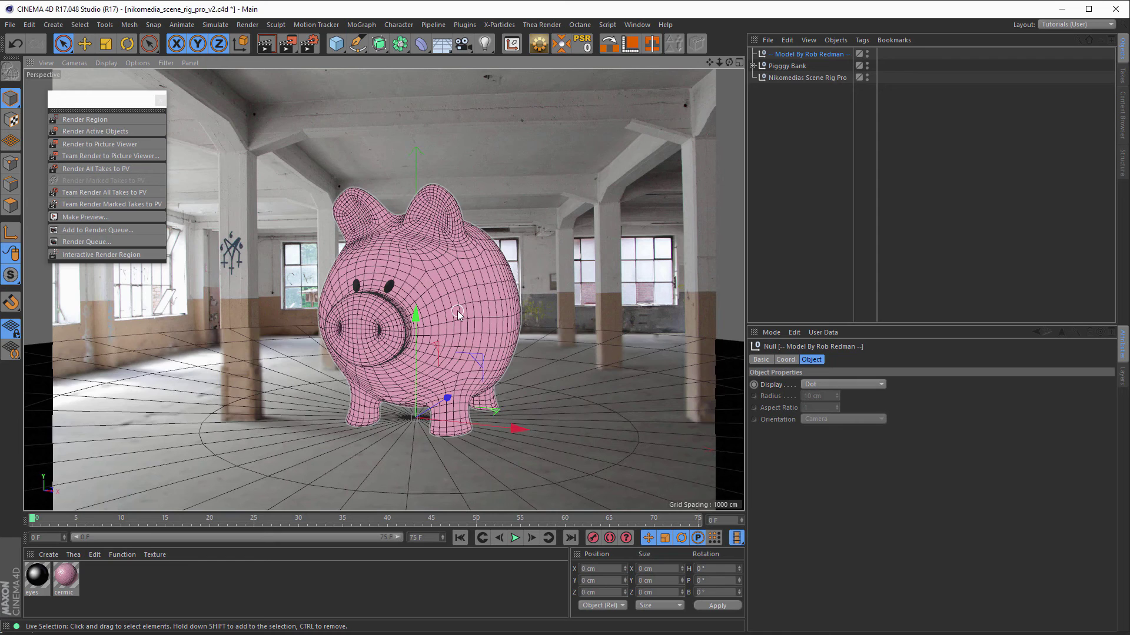
pyautogui.keyDown('alt'); pyautogui.moveTo(457, 310); pyautogui.dragTo(458, 312); pyautogui.keyUp('alt')
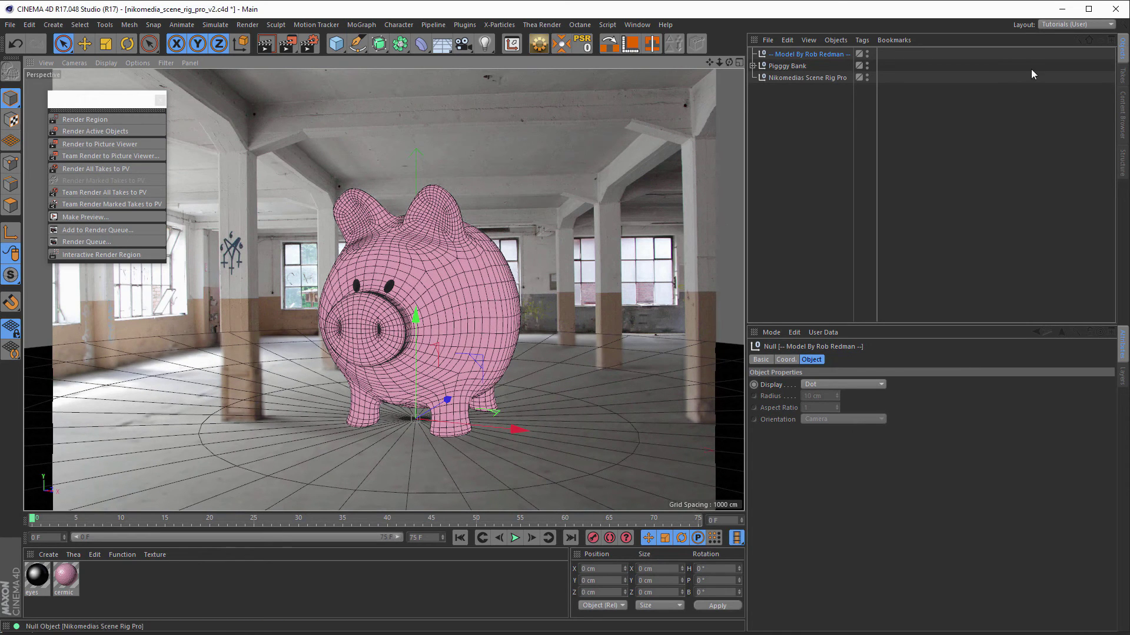
# Replace the rig's HDRI file with old_factory_stock_087_by_malleni_stock-d5173b9.jpg, without creating a copy at the project location.
pyautogui.click(805, 78)
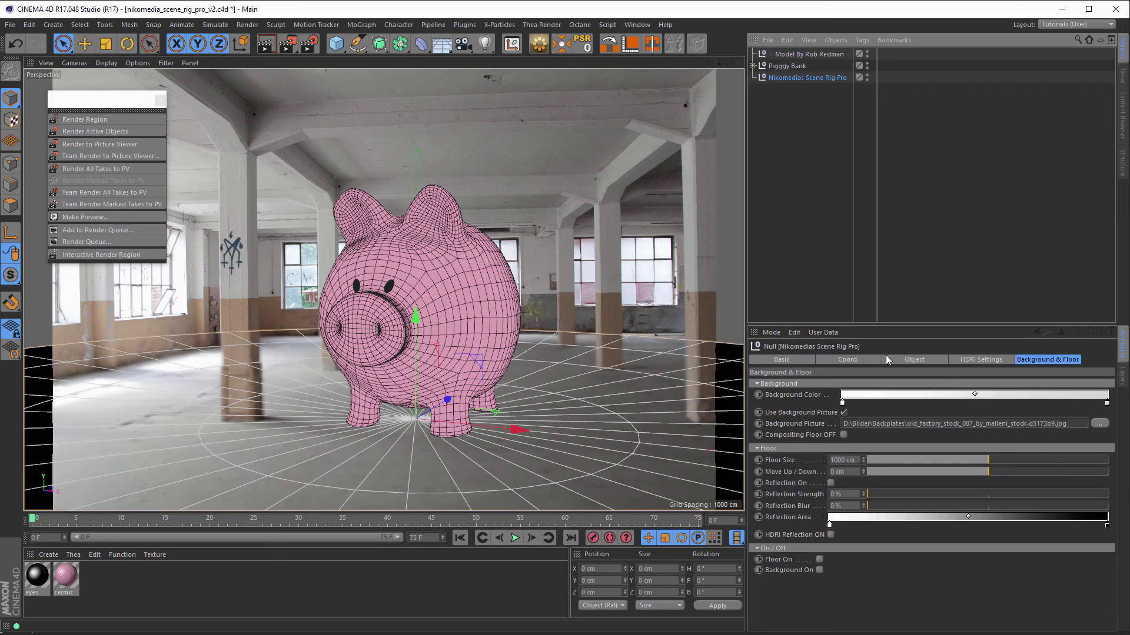
pyautogui.click(966, 359)
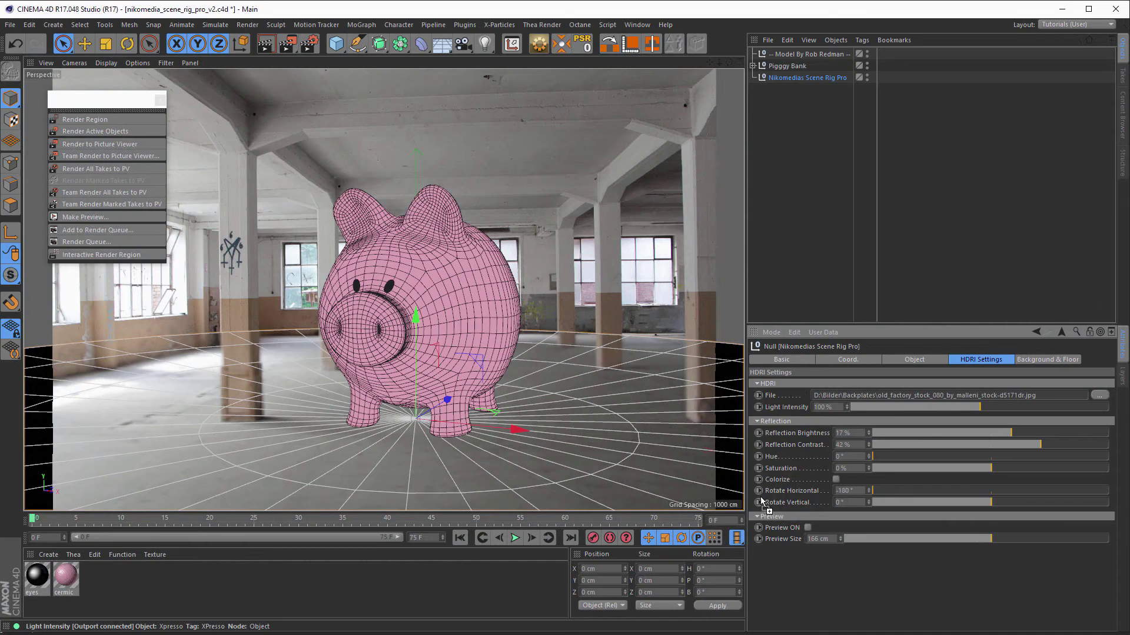
pyautogui.moveTo(764, 505); pyautogui.dragTo(895, 398)
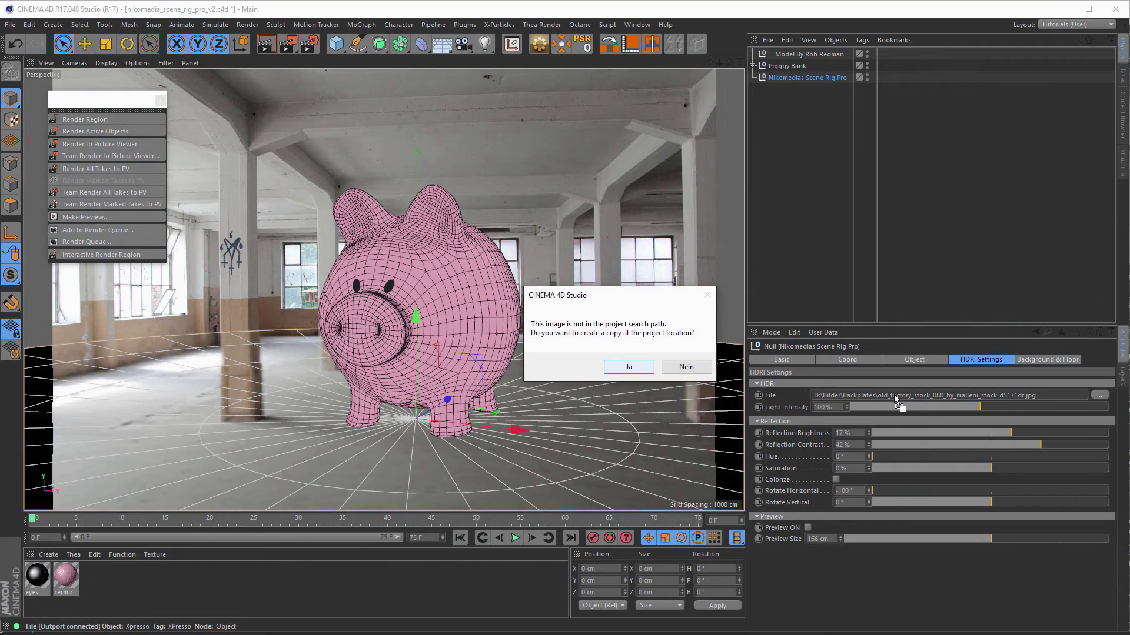
pyautogui.click(685, 367)
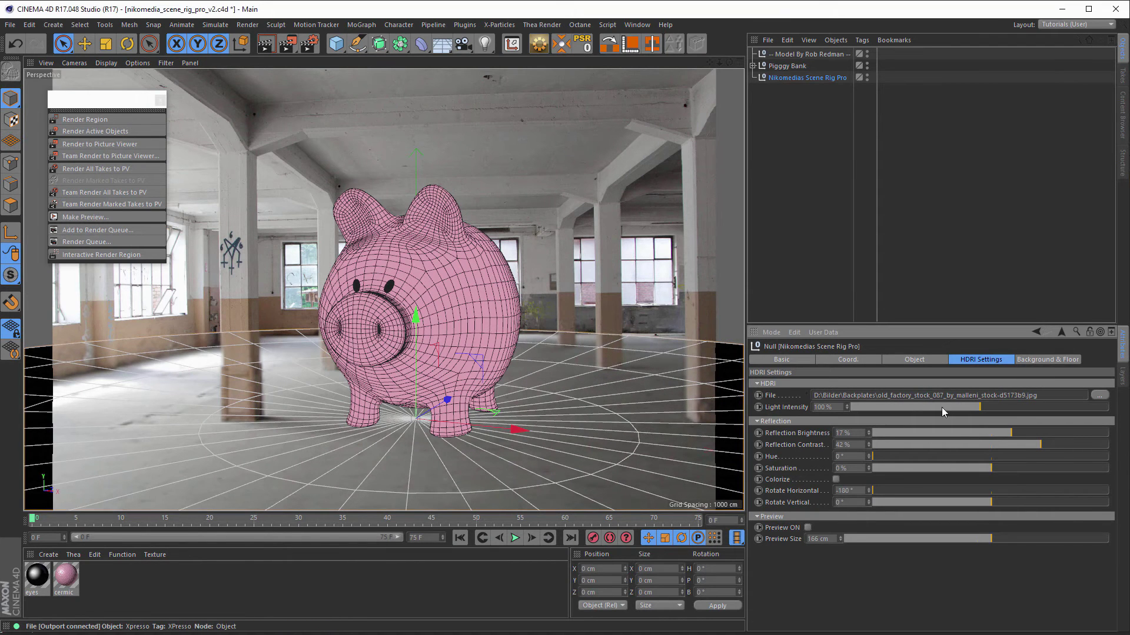
# Turn on the HDRI preview and set the horizontal rotation of the reflection to -79°.
pyautogui.click(807, 527)
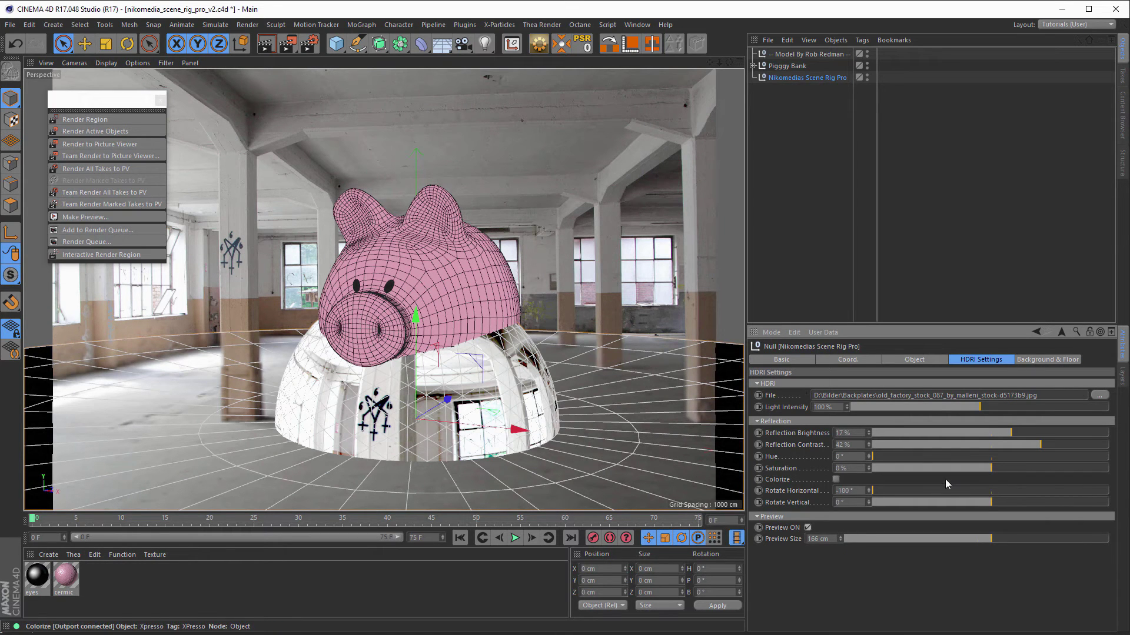
pyautogui.moveTo(881, 489); pyautogui.dragTo(939, 500)
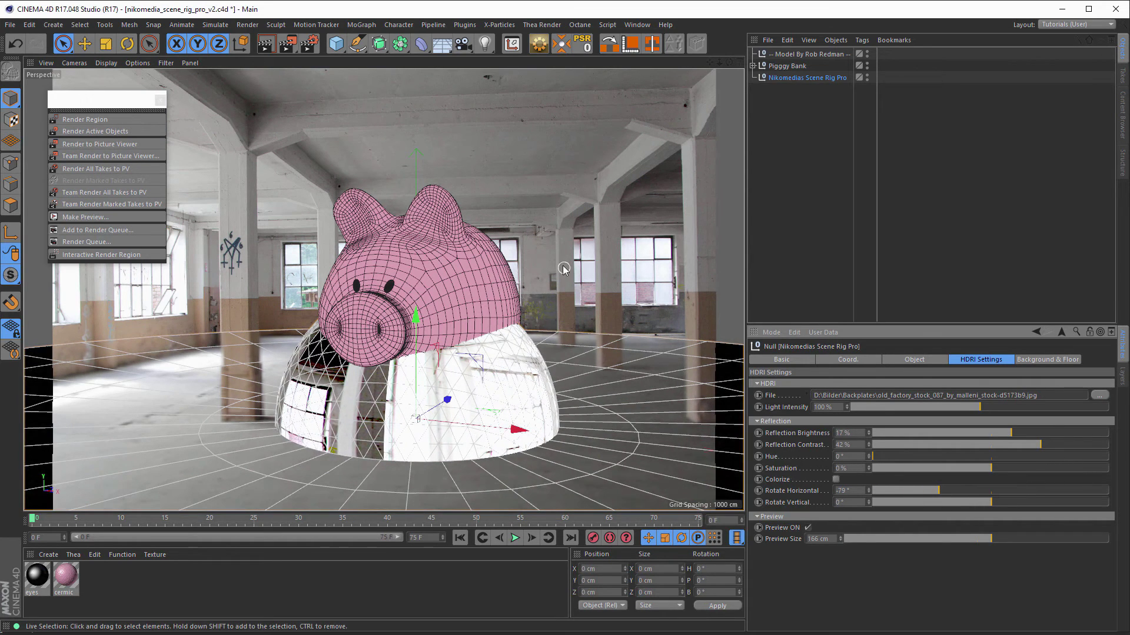
# Set the reflection's horizontal rotation to 82° and its brightness to 15%, checking with a view render and an interactive render region.
pyautogui.hotkey('ctrl', 'r')
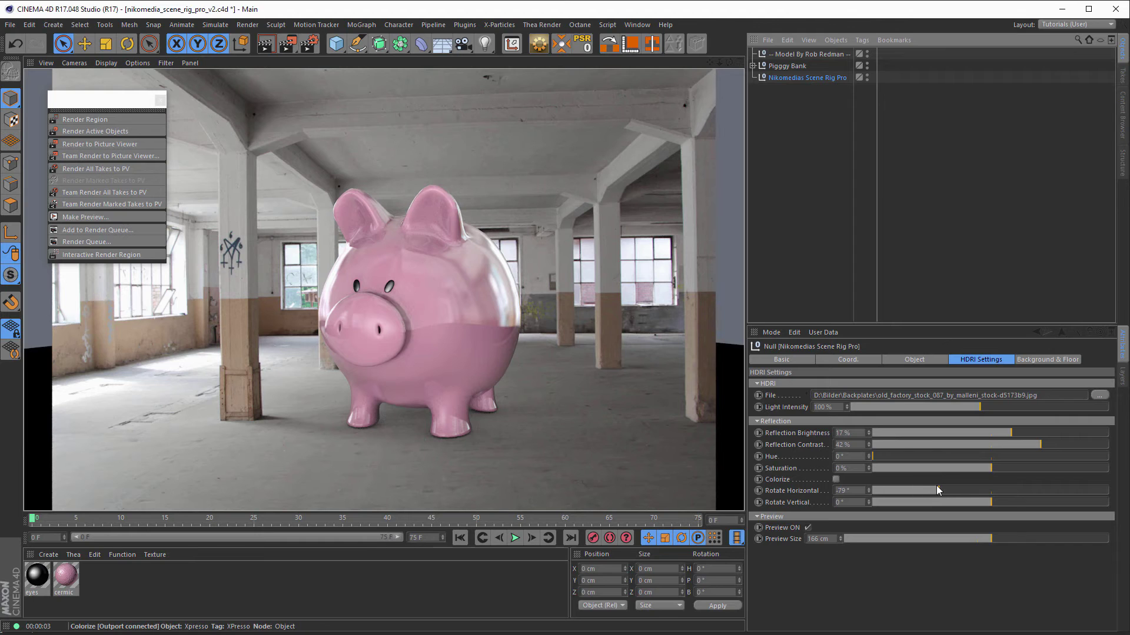
pyautogui.moveTo(959, 489); pyautogui.dragTo(1045, 487)
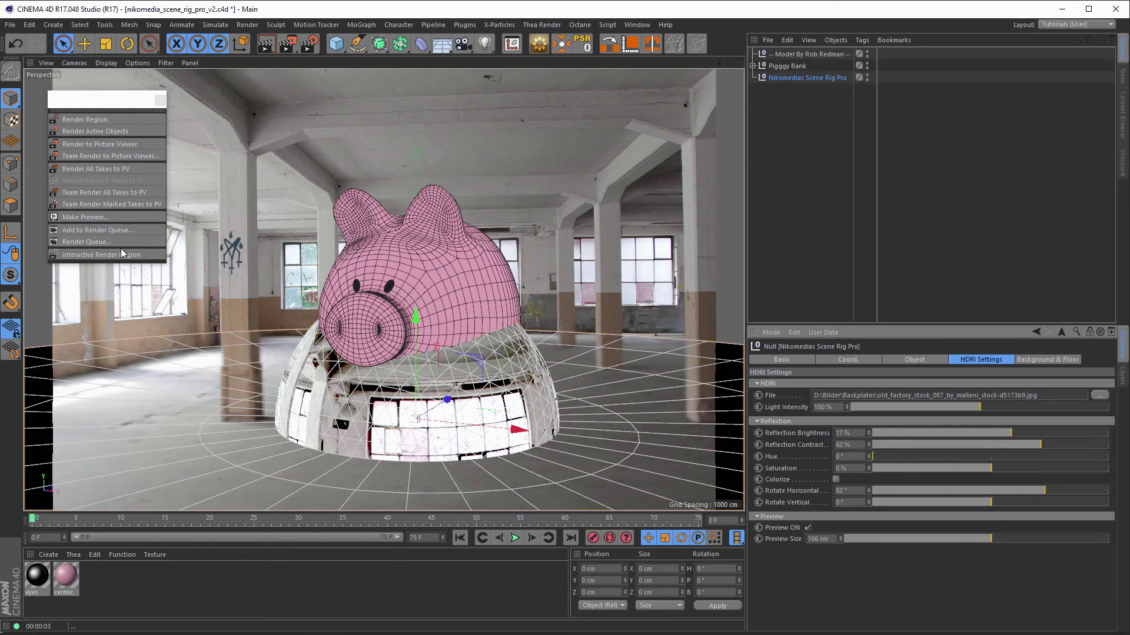
pyautogui.click(101, 254)
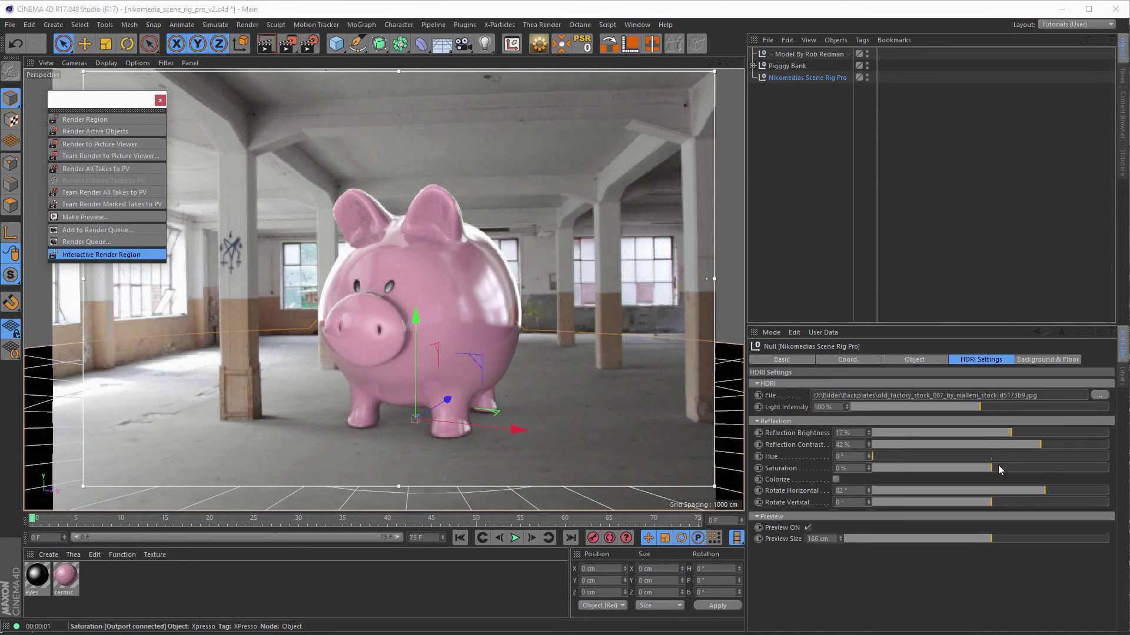
pyautogui.click(1019, 433)
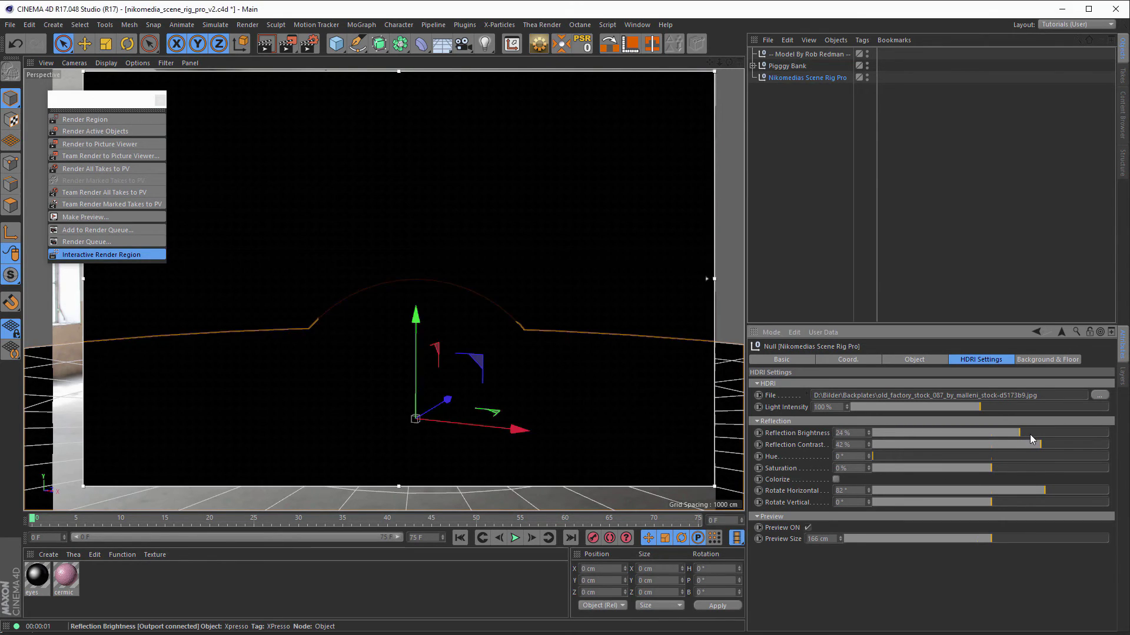
pyautogui.moveTo(1014, 434); pyautogui.dragTo(1008, 436)
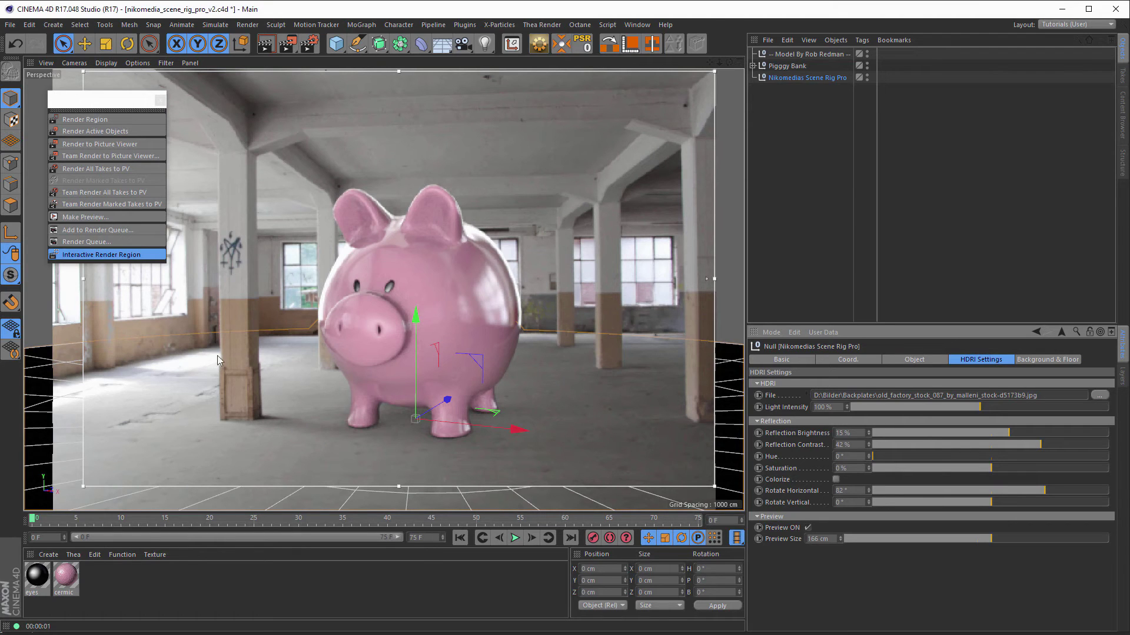
# Move the floating render palette clear of the viewport and turn off both the interactive render region and the HDRI preview.
pyautogui.moveTo(112, 104); pyautogui.dragTo(1034, 109)
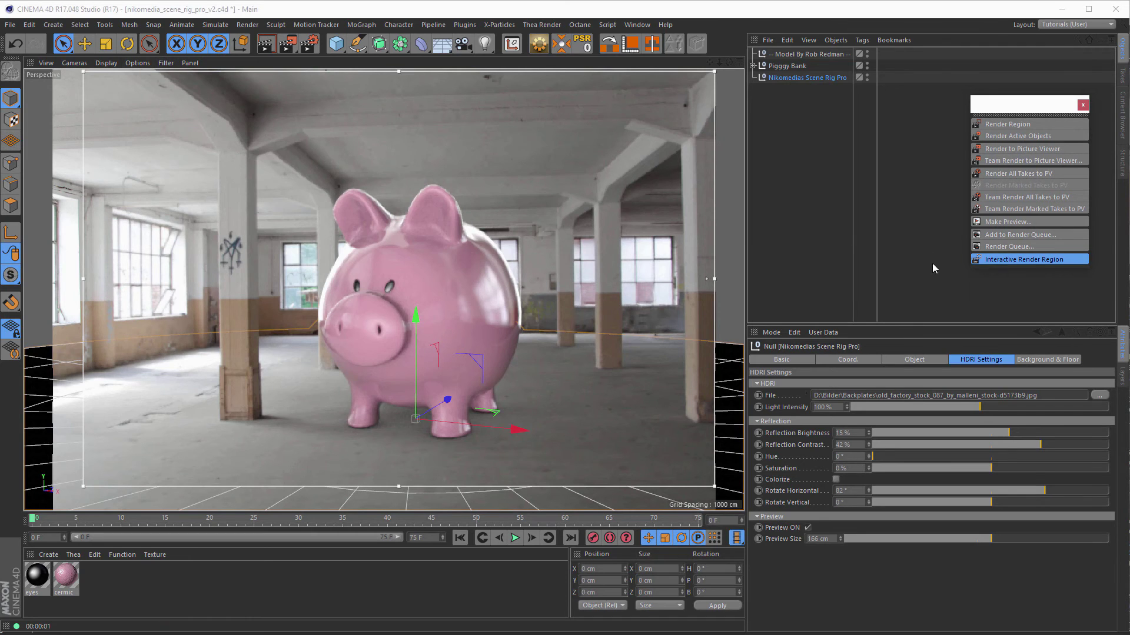
pyautogui.click(982, 259)
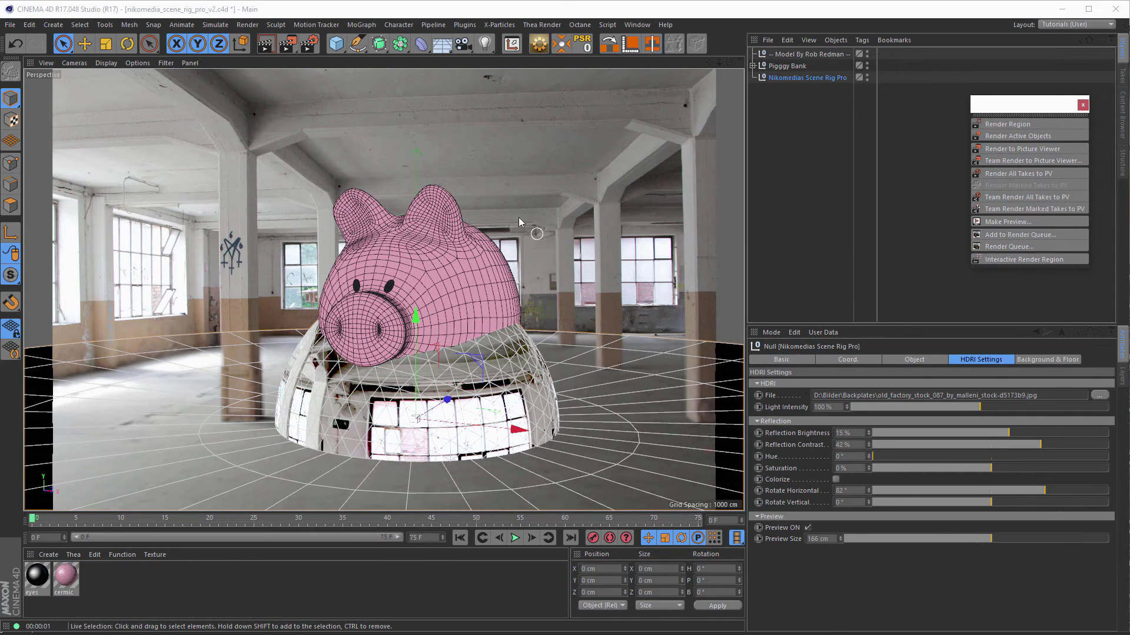
pyautogui.click(809, 527)
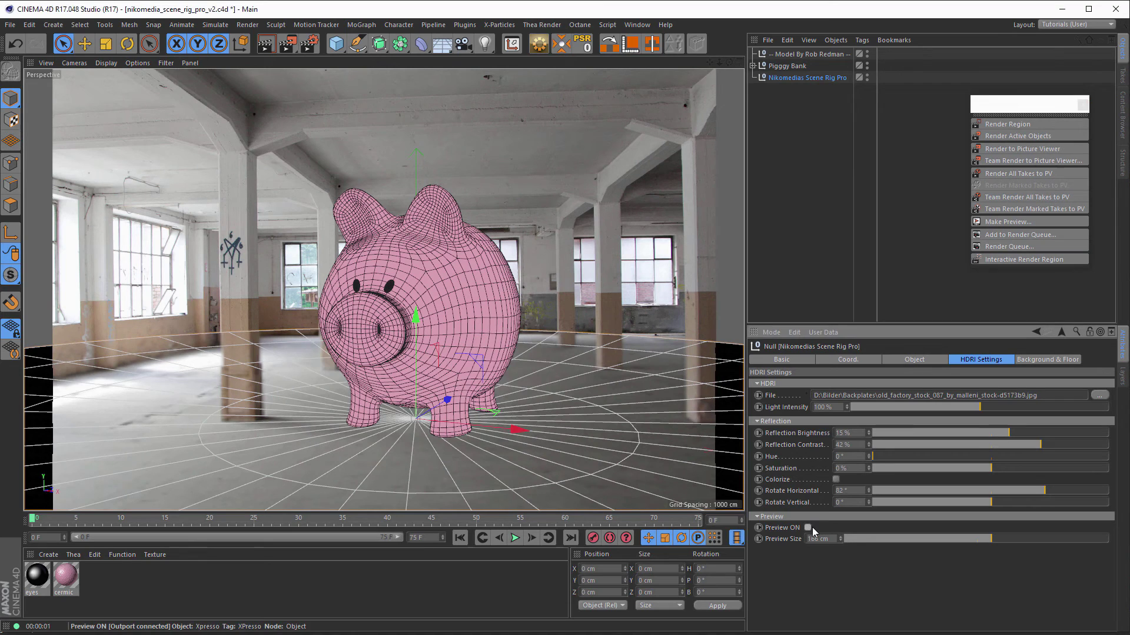
# Add an area light to the scene, raise it about 46 cm and rotate its heading to -90°.
pyautogui.click(484, 47)
pyautogui.click(585, 85)
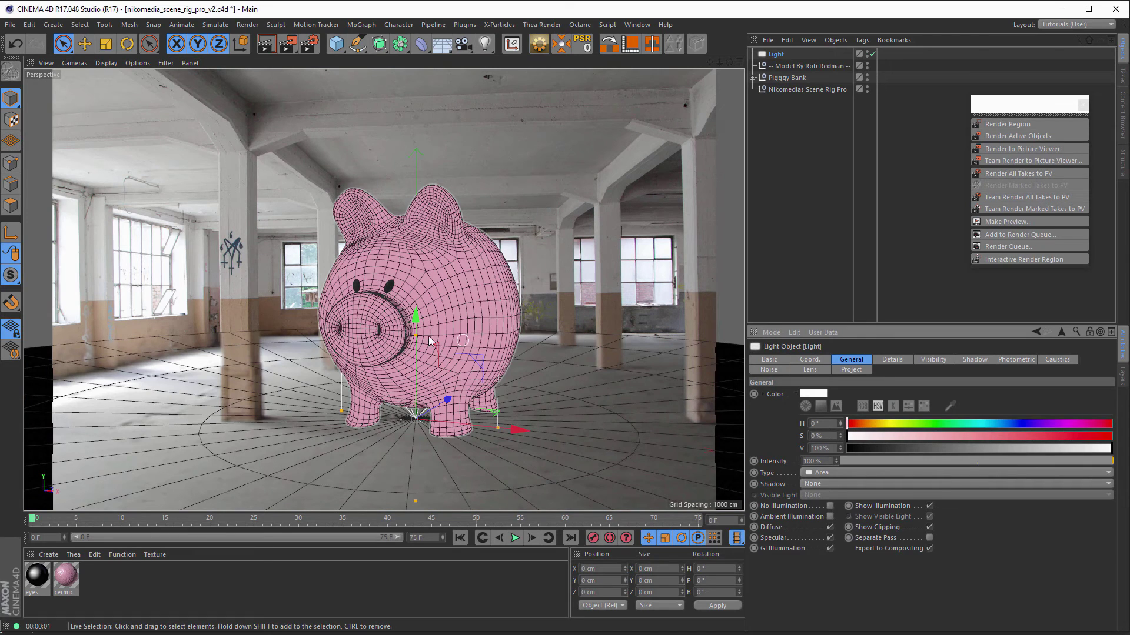
pyautogui.moveTo(416, 315); pyautogui.dragTo(427, 287)
pyautogui.press('r')
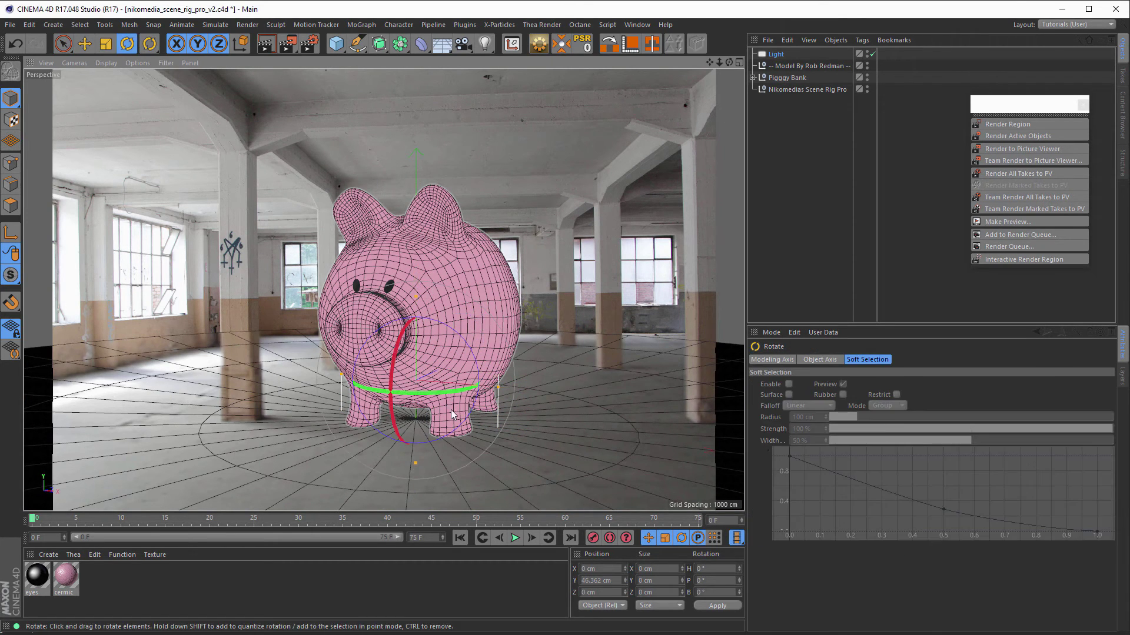
pyautogui.moveTo(450, 390); pyautogui.dragTo(319, 378)
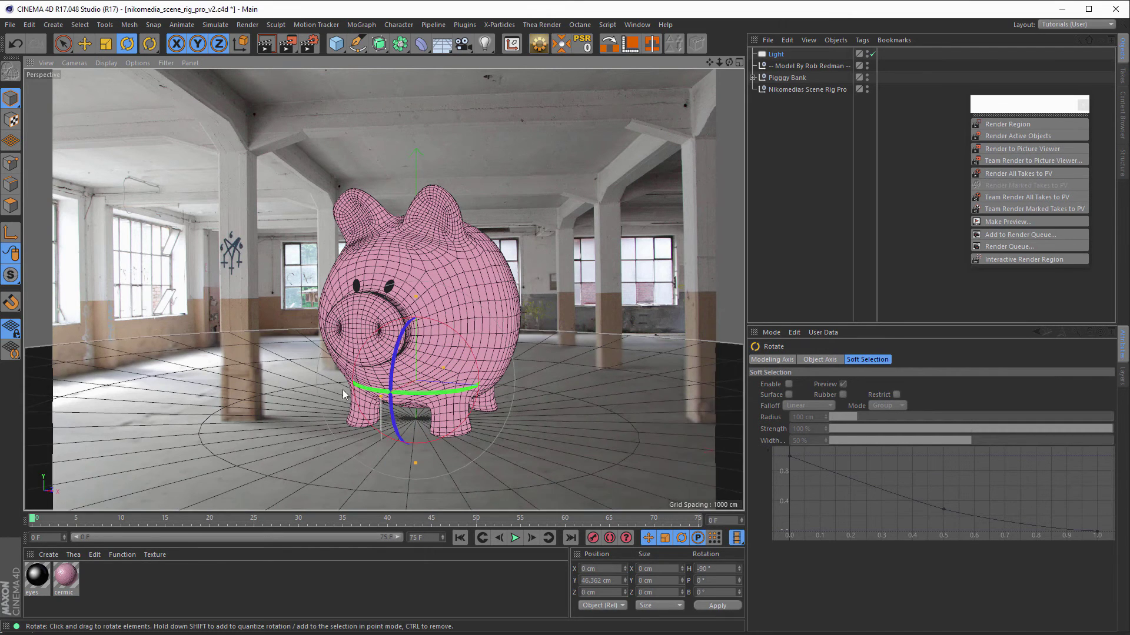
# Move the area light beside the factory windows at about X -515, Y 153, Z 91 cm, and render the view.
pyautogui.press('e')
pyautogui.moveTo(520, 388); pyautogui.dragTo(176, 360)
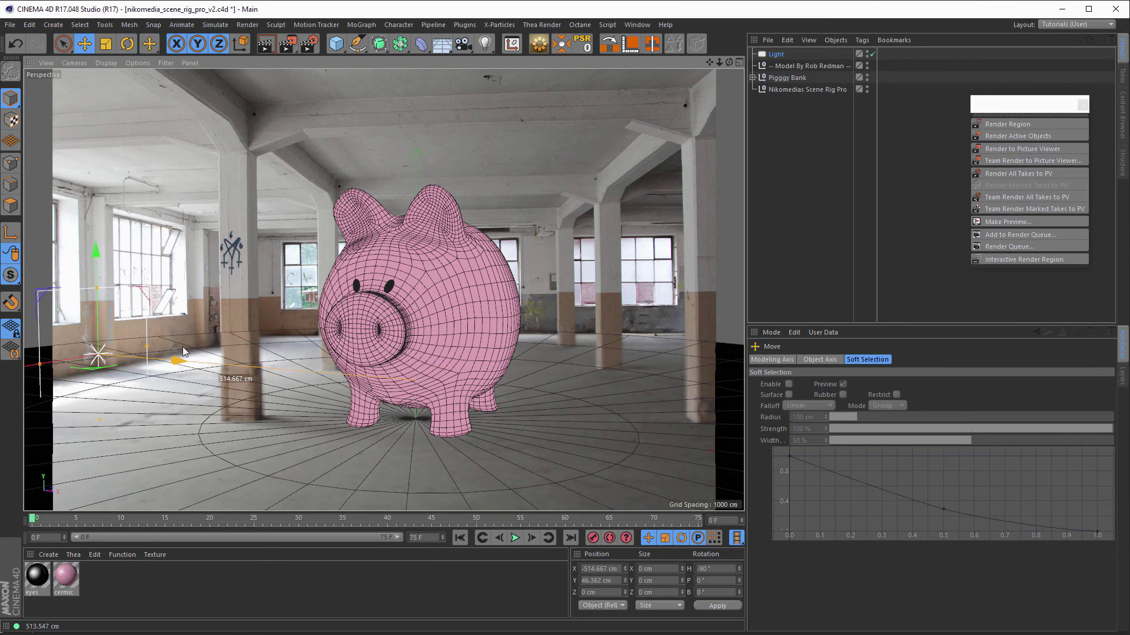
pyautogui.moveTo(33, 368); pyautogui.dragTo(213, 335)
pyautogui.moveTo(149, 263); pyautogui.dragTo(153, 183)
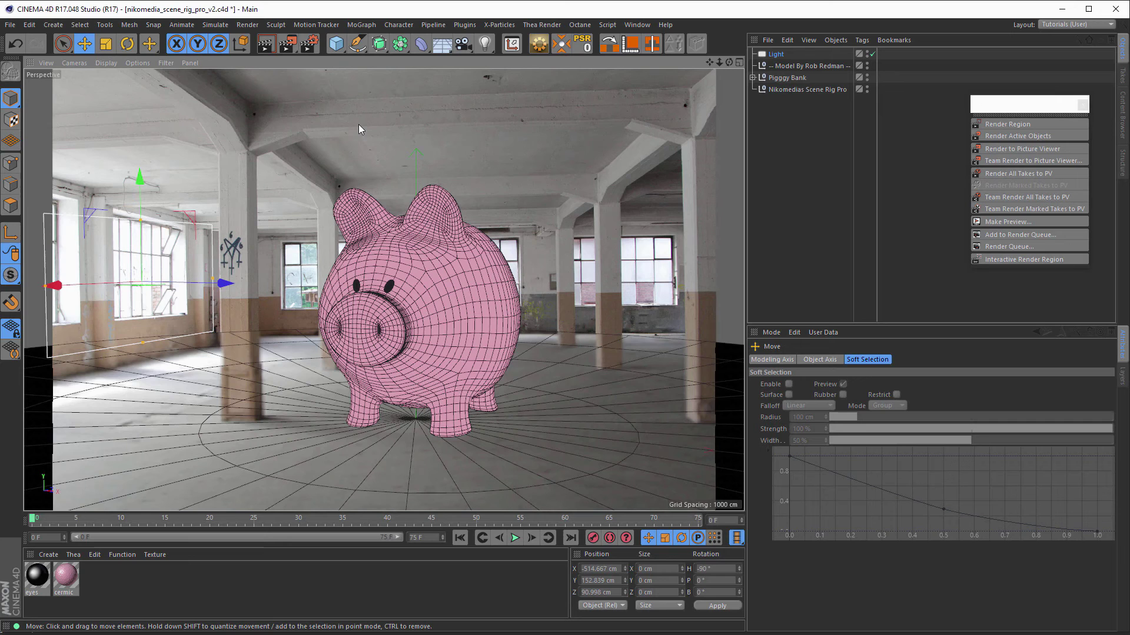
pyautogui.hotkey('ctrl', 'r')
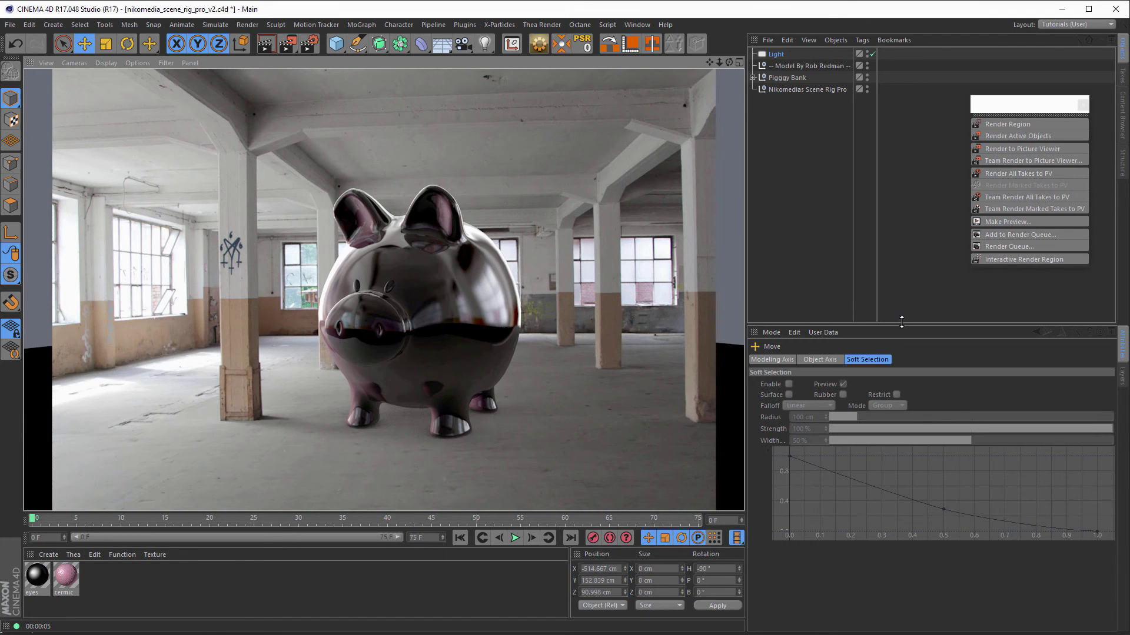
# Set the area light's shadow type to Area.
pyautogui.click(776, 54)
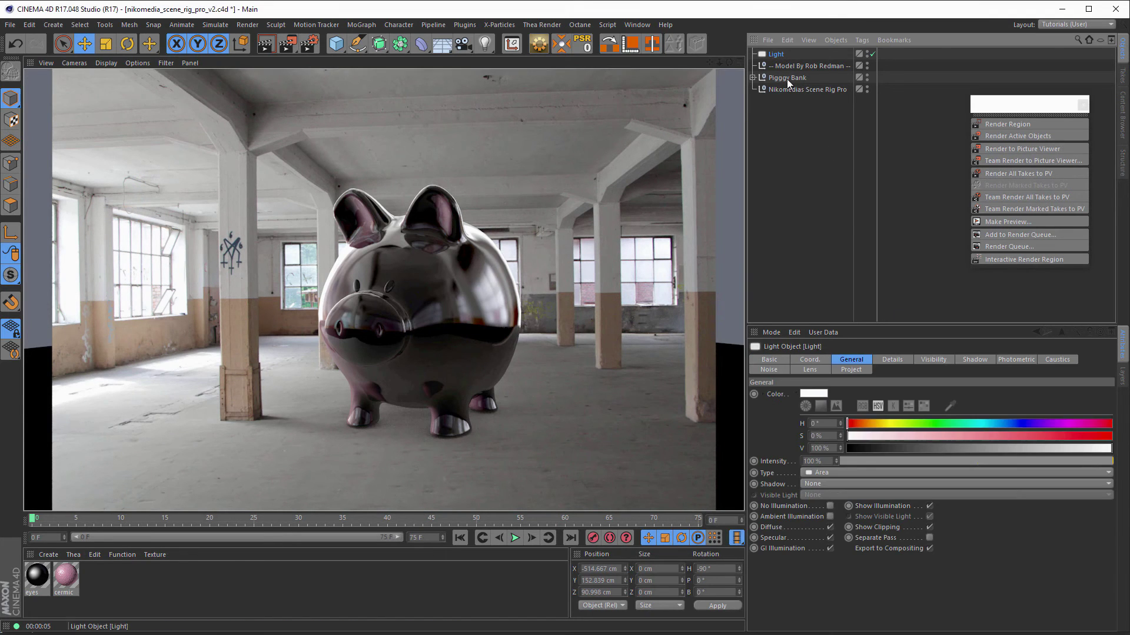
pyautogui.click(816, 484)
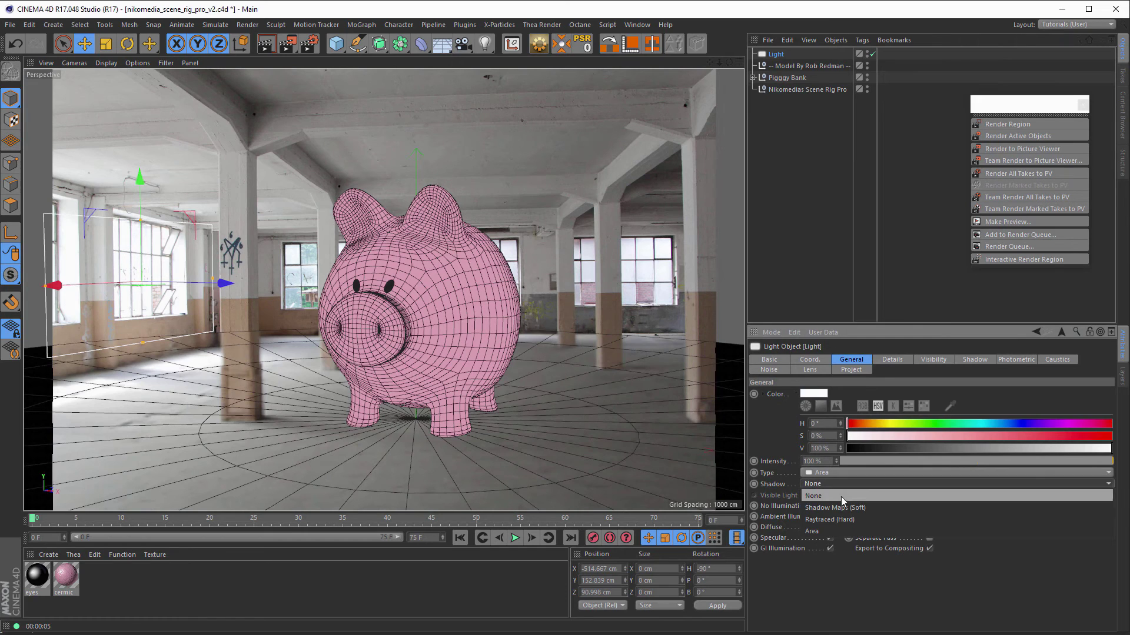
pyautogui.click(838, 529)
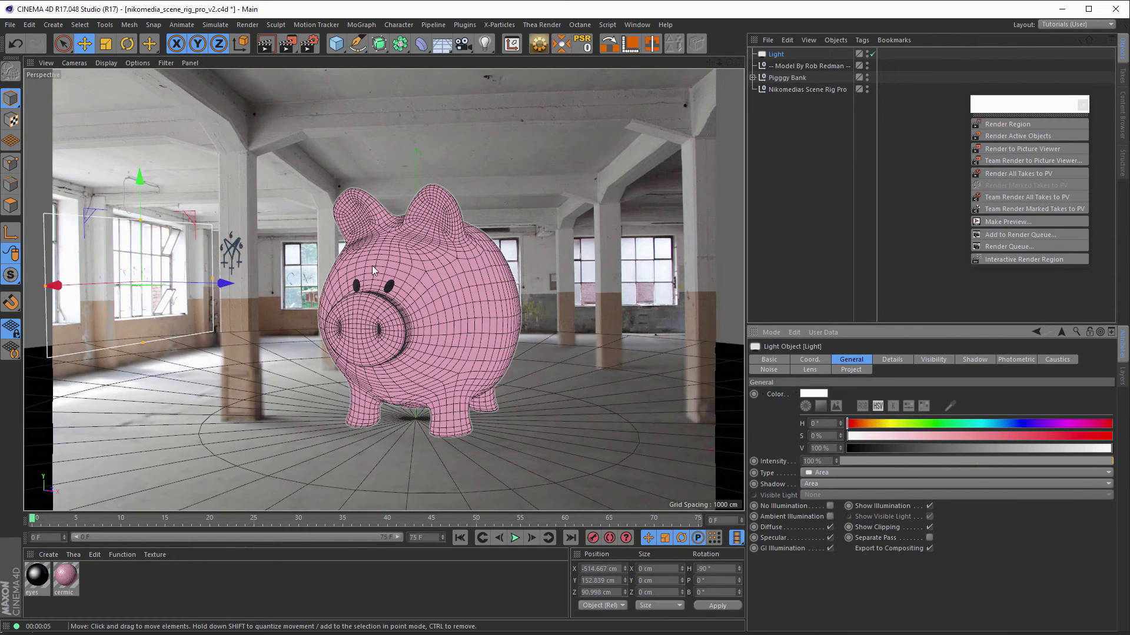
# Make Middle GI the active render setting and render the view.
pyautogui.click(307, 46)
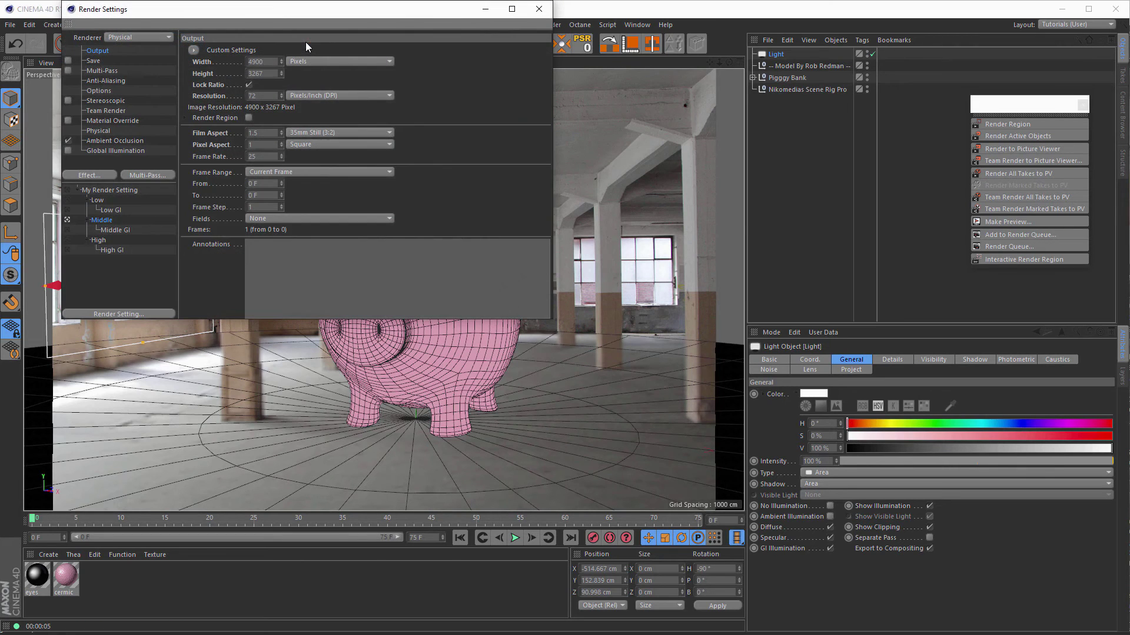
pyautogui.click(67, 230)
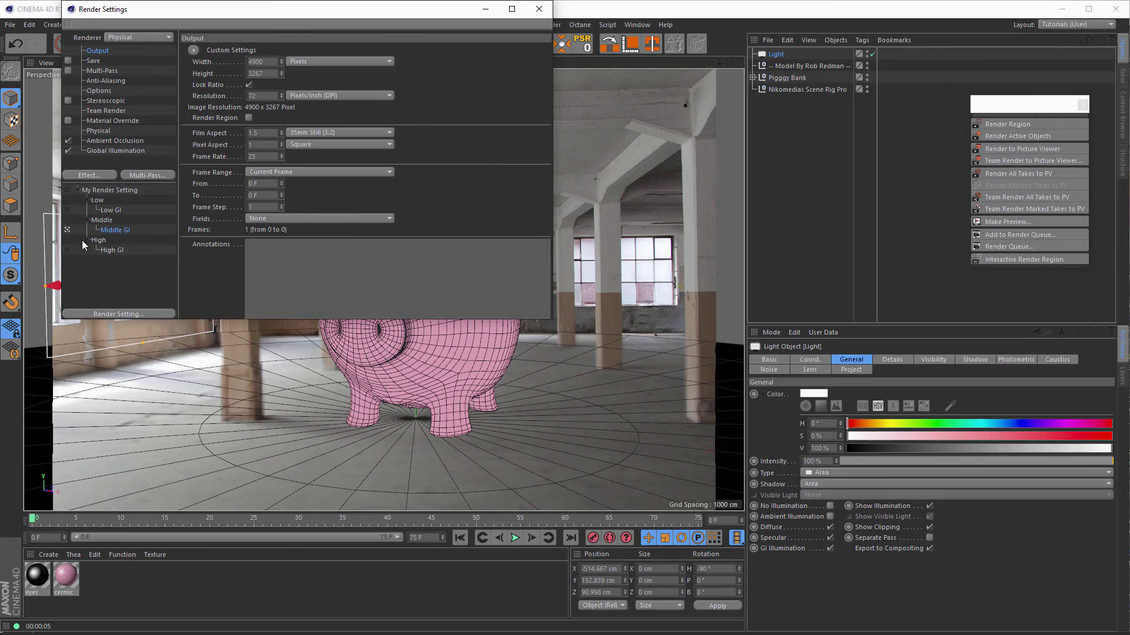
pyautogui.click(539, 9)
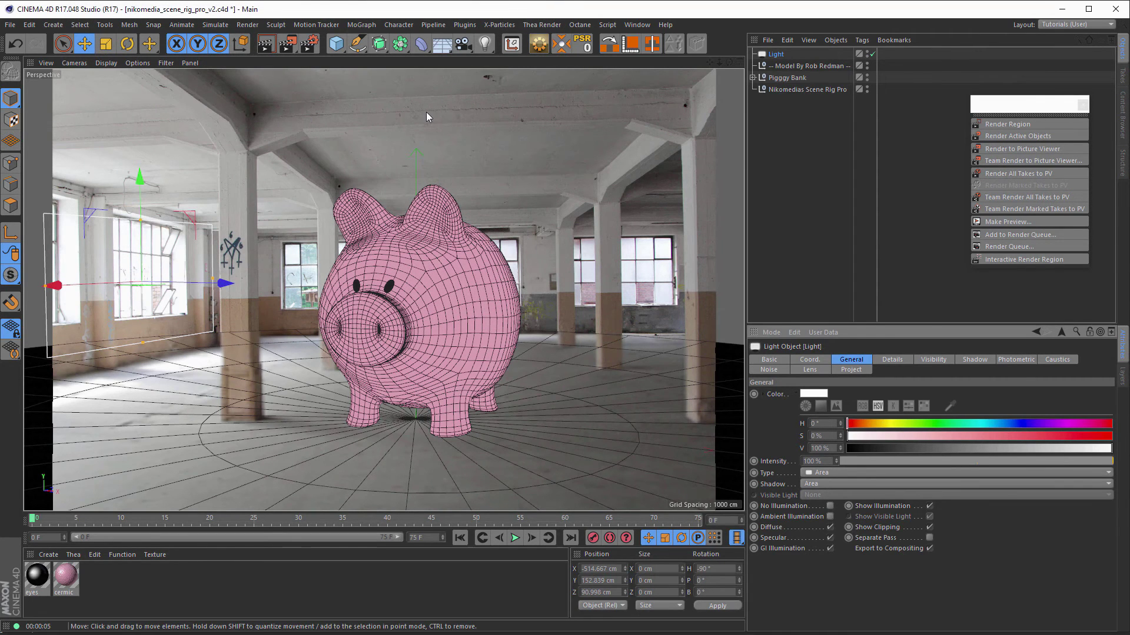
pyautogui.hotkey('ctrl', 'r')
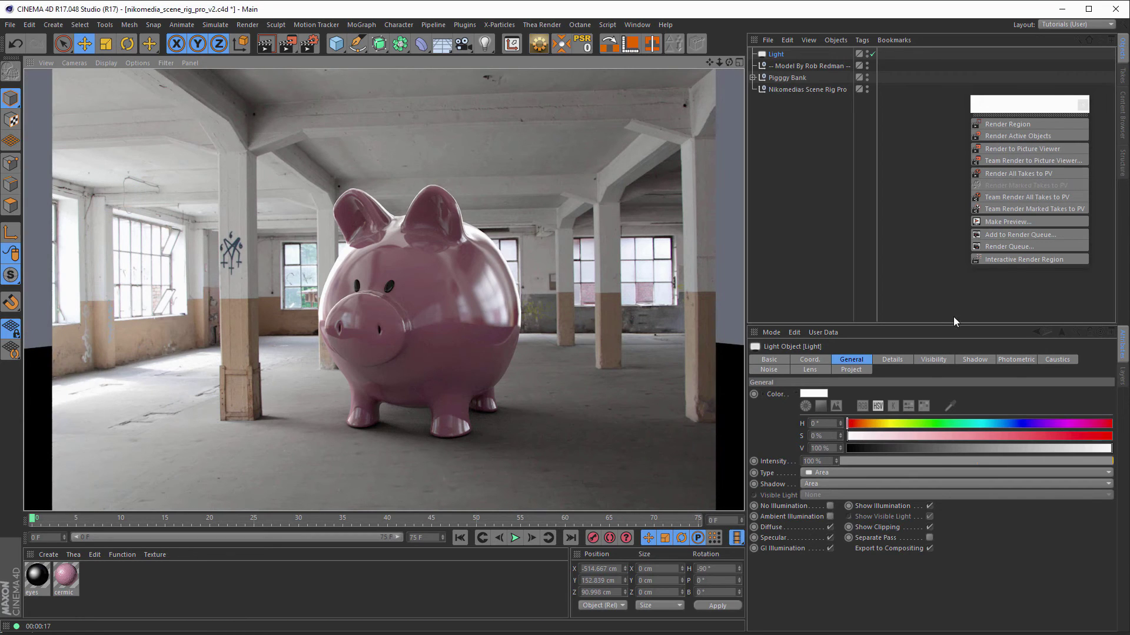
# Set the rig's HDRI light intensity to 150% and reflection contrast to 43% using an interactive render region, and render the full view.
pyautogui.click(1015, 259)
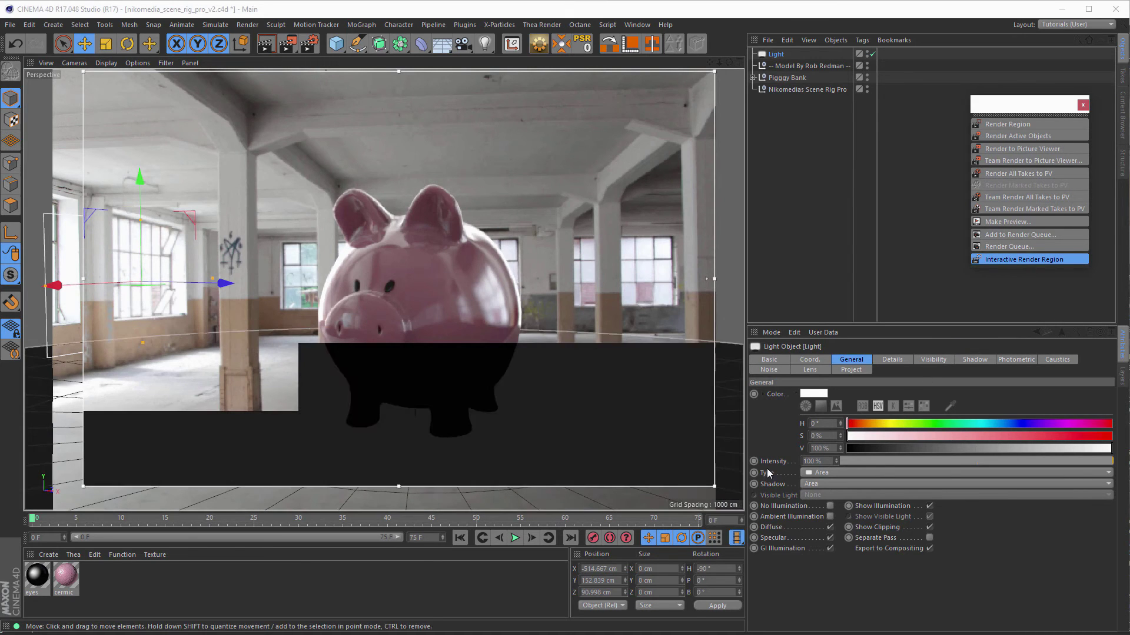
pyautogui.click(800, 90)
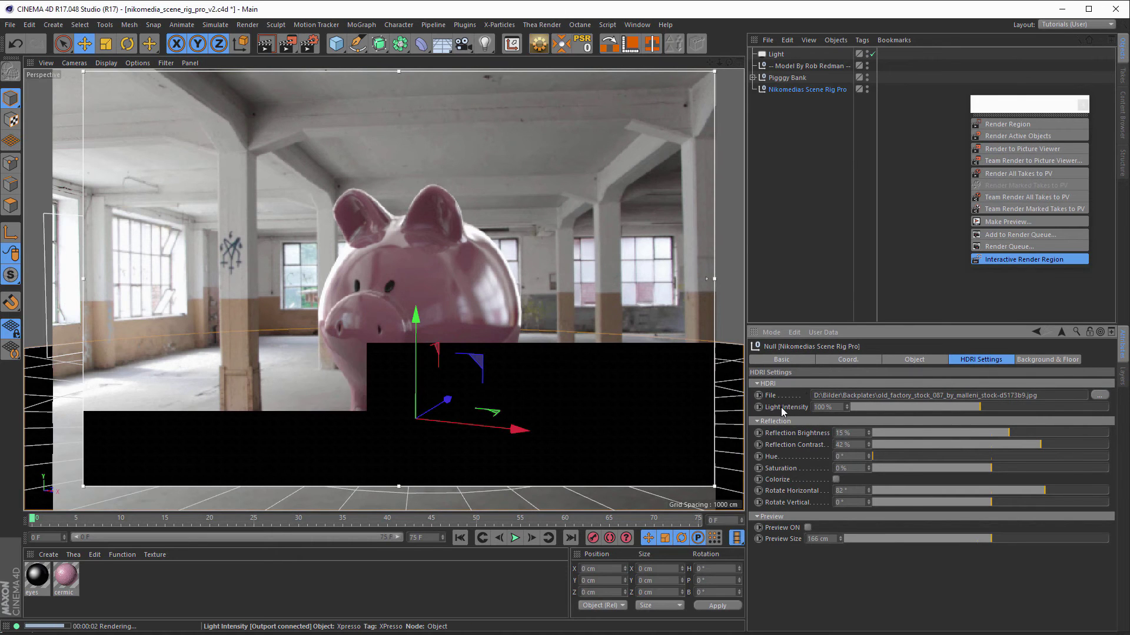
pyautogui.moveTo(988, 409); pyautogui.dragTo(1019, 408)
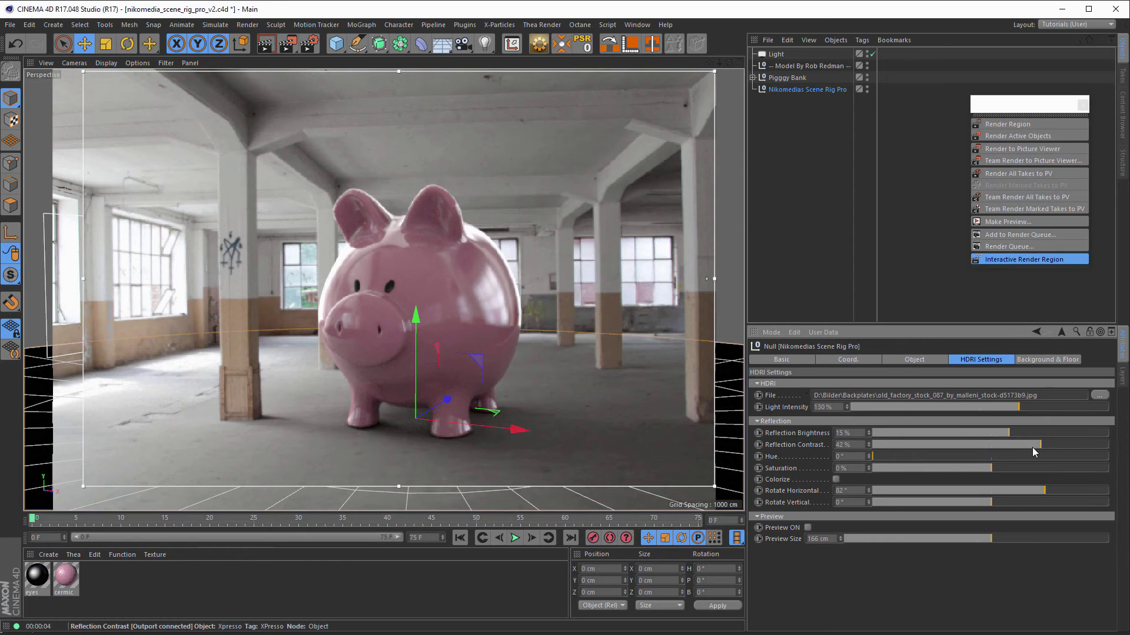
pyautogui.moveTo(1043, 446); pyautogui.dragTo(1042, 447)
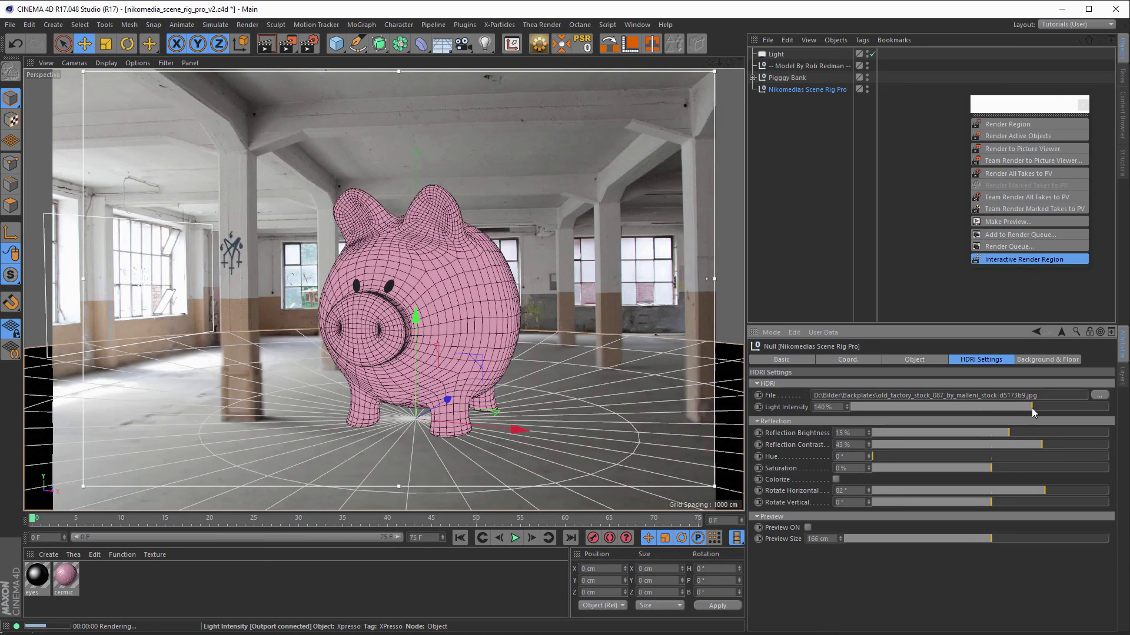
pyautogui.click(1032, 407)
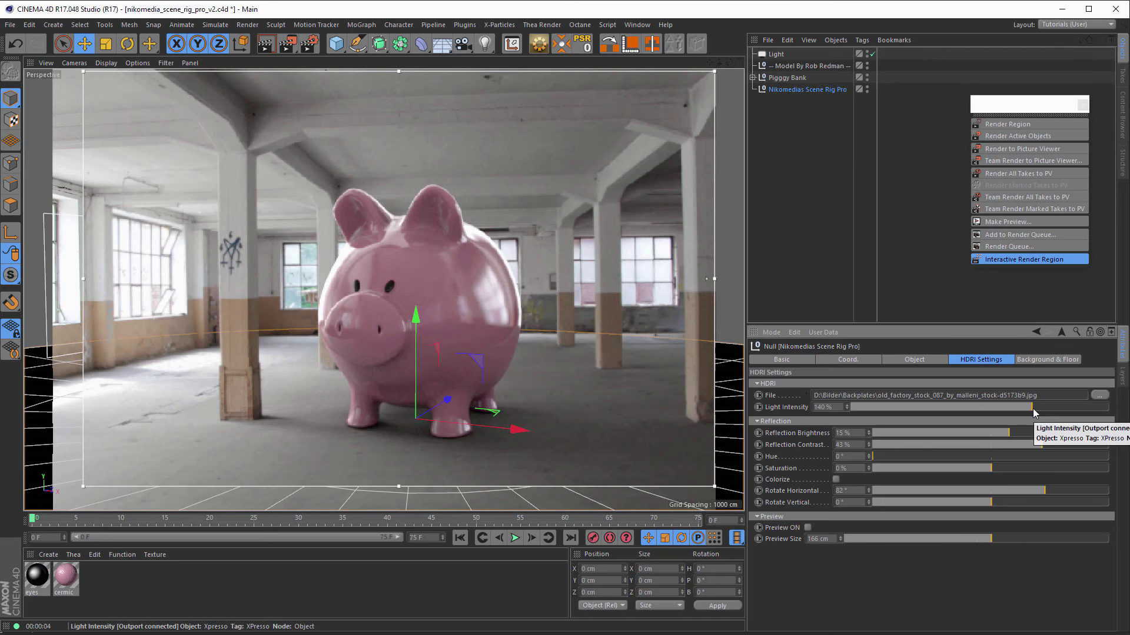
pyautogui.moveTo(1035, 413); pyautogui.dragTo(1045, 414)
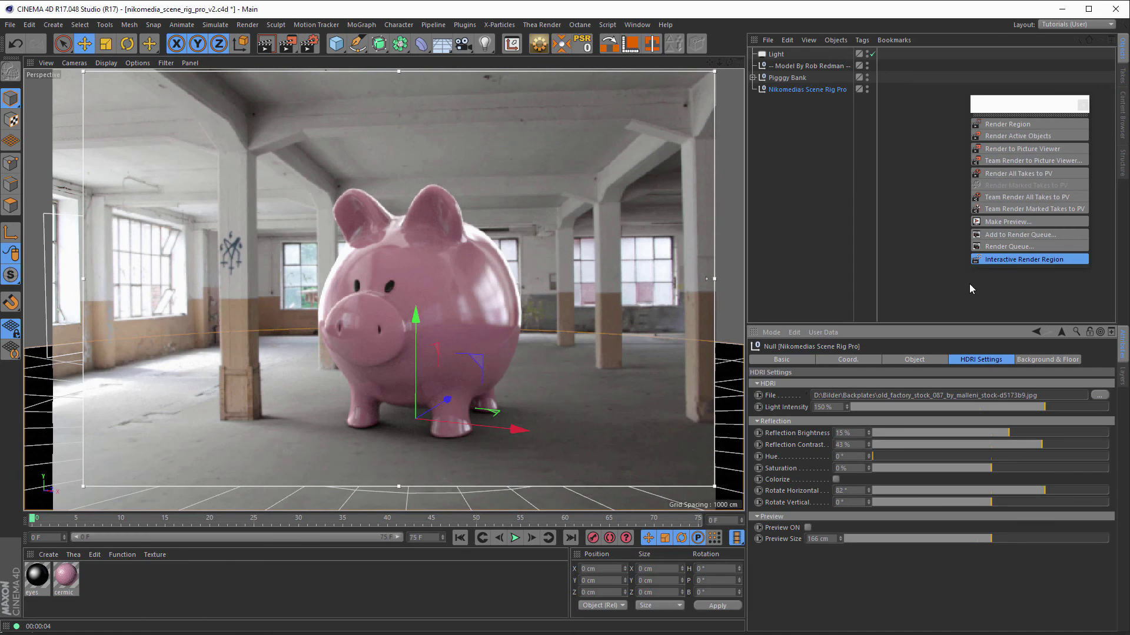
pyautogui.click(1000, 260)
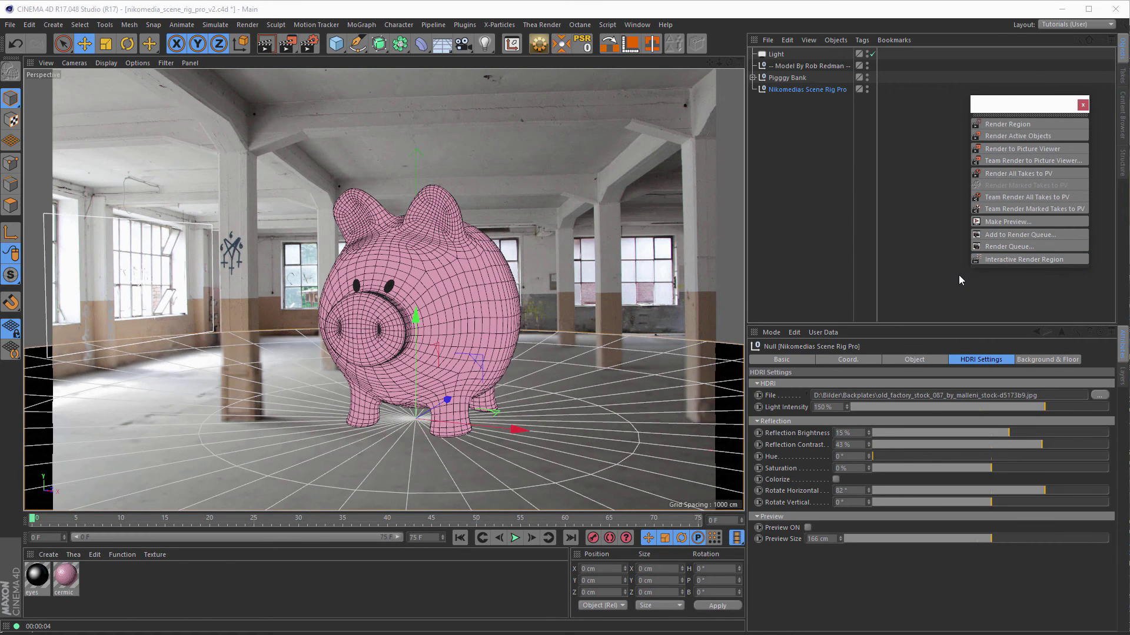
pyautogui.hotkey('ctrl', 'r')
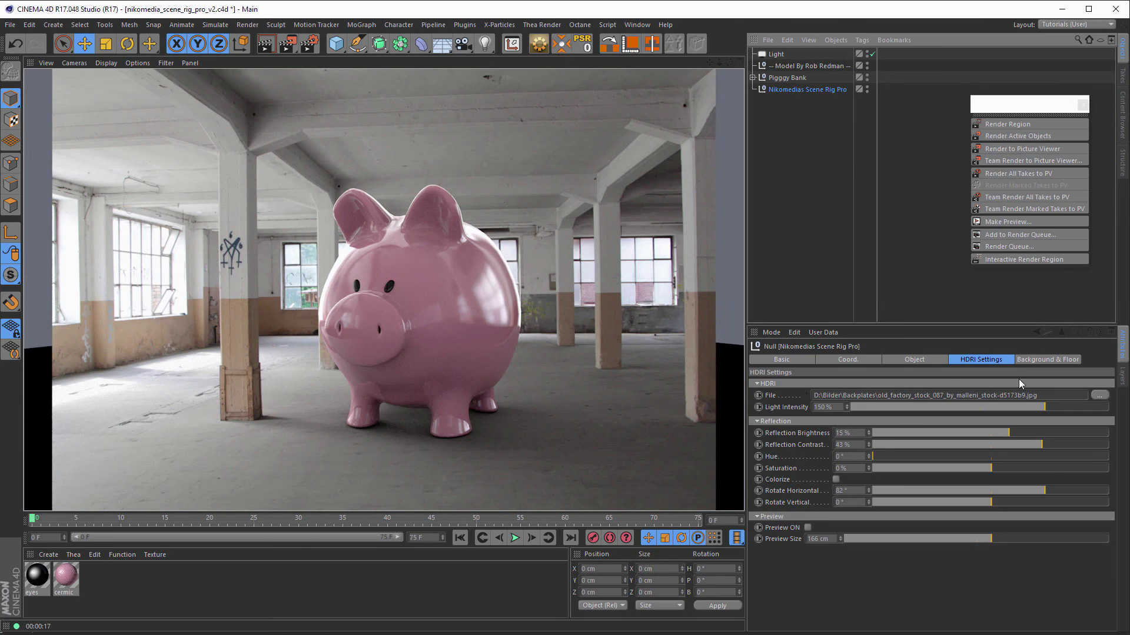
# Review the rig's background and floor settings, and temporarily reveal the Scene layer to inspect the objects inside Hide before re-rendering.
pyautogui.click(1044, 360)
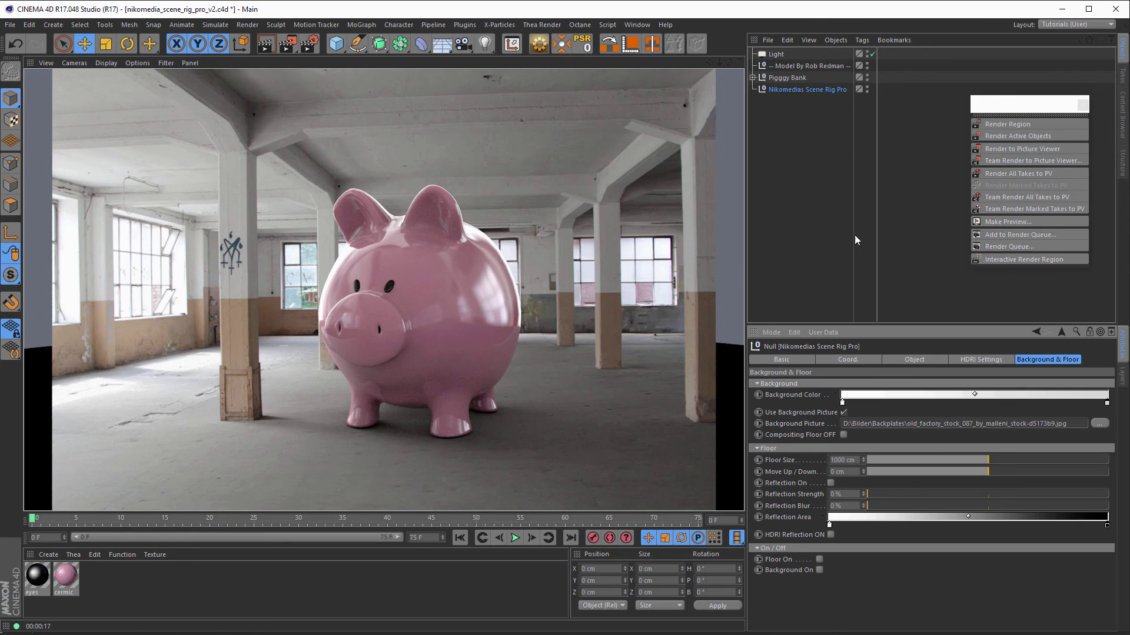
pyautogui.click(1123, 377)
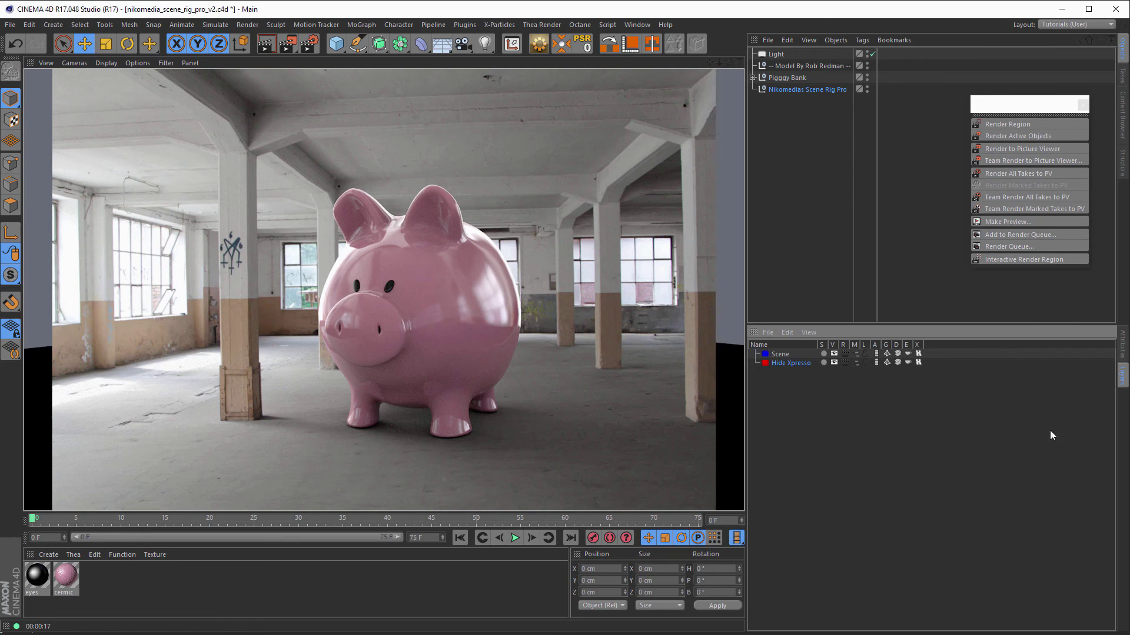
pyautogui.click(857, 355)
pyautogui.click(759, 101)
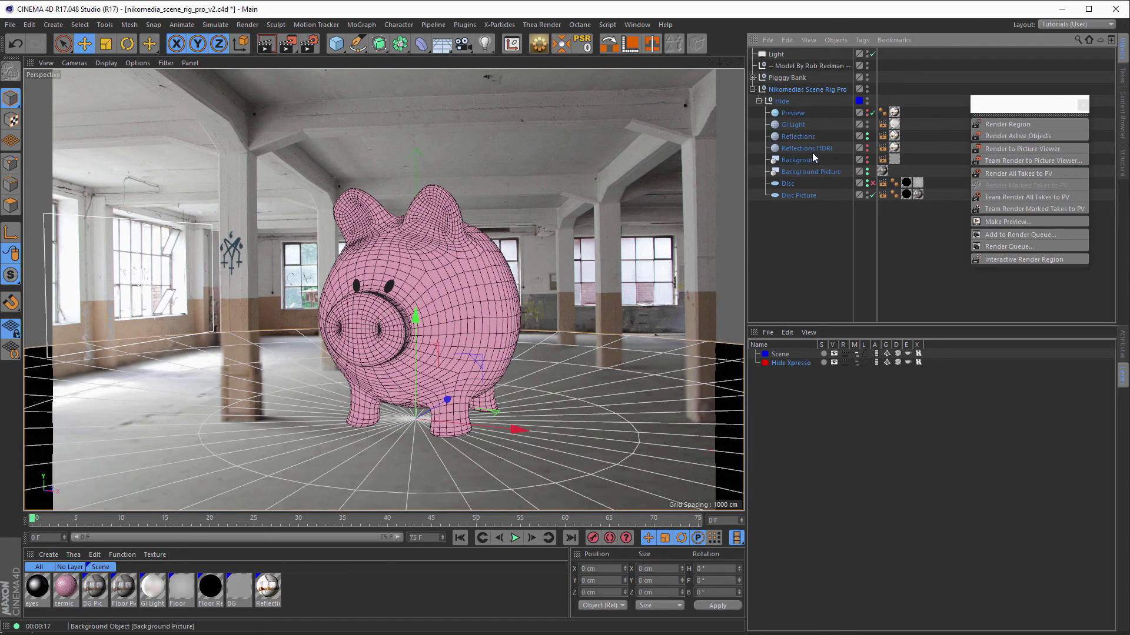
pyautogui.click(758, 101)
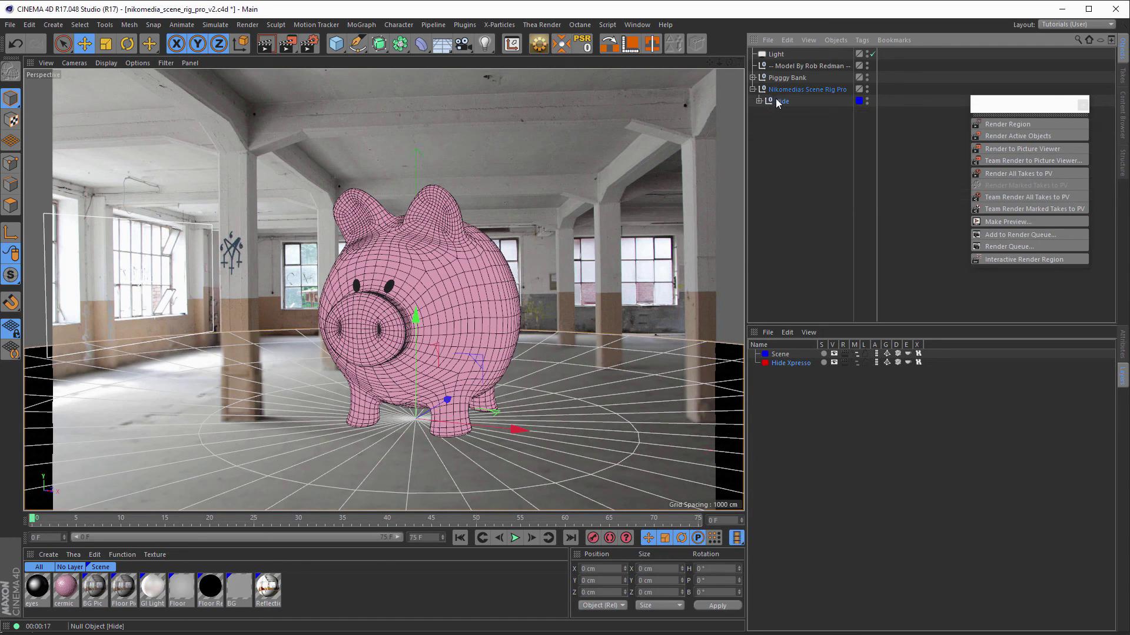
pyautogui.click(857, 355)
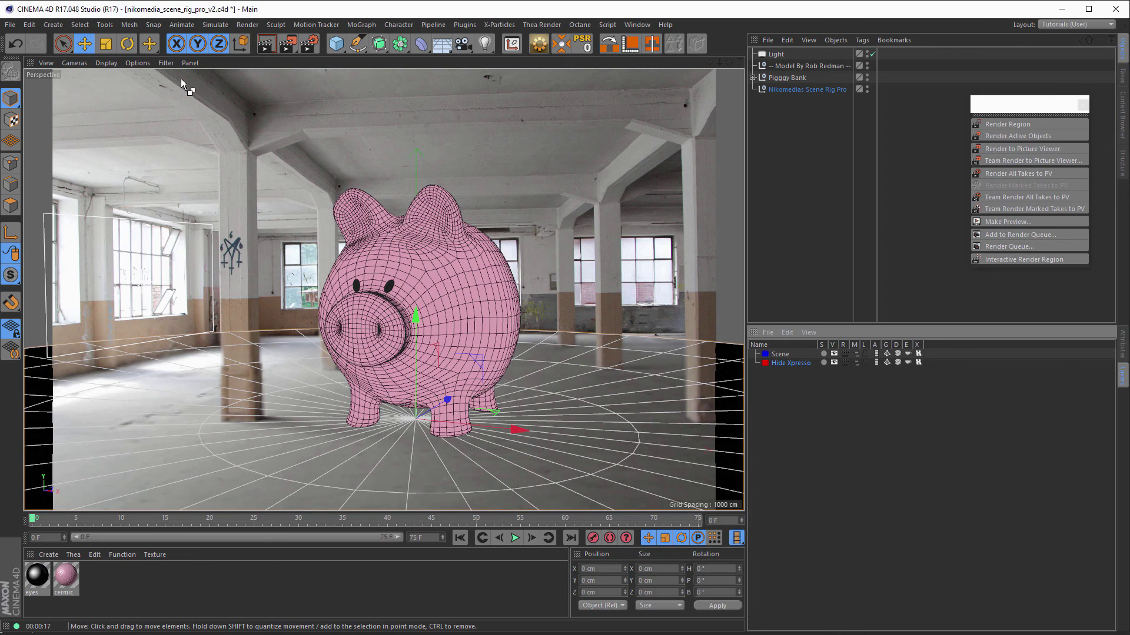
pyautogui.hotkey('ctrl', 'r')
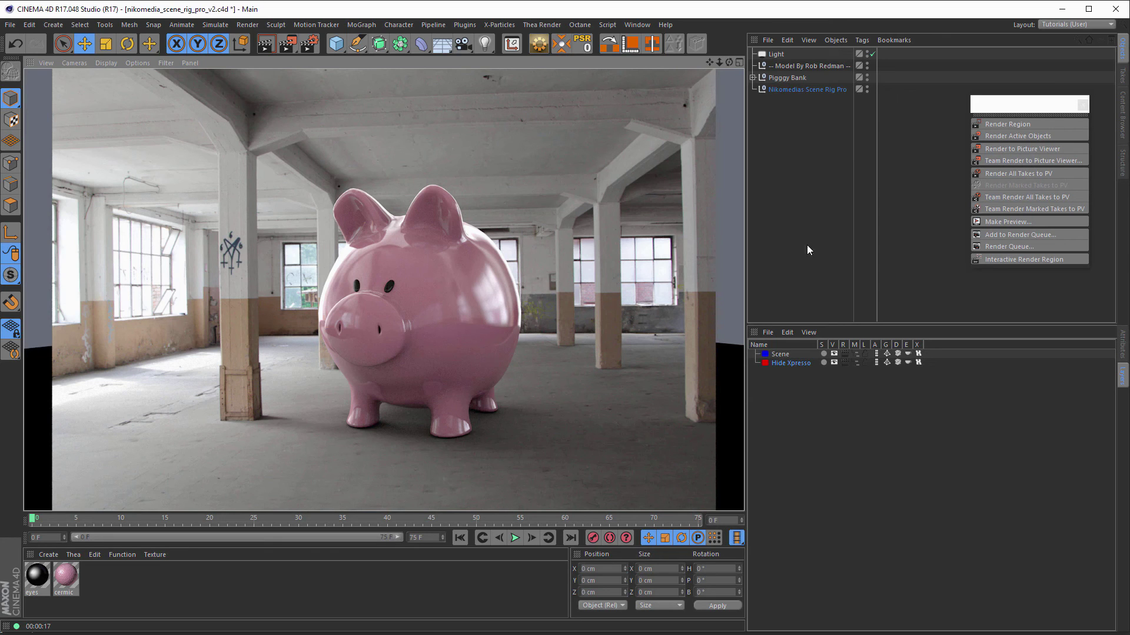
# Turn on floor reflection for the Nikomedias Scene Rig Pro and set its reflection strength to 8%.
pyautogui.click(1122, 346)
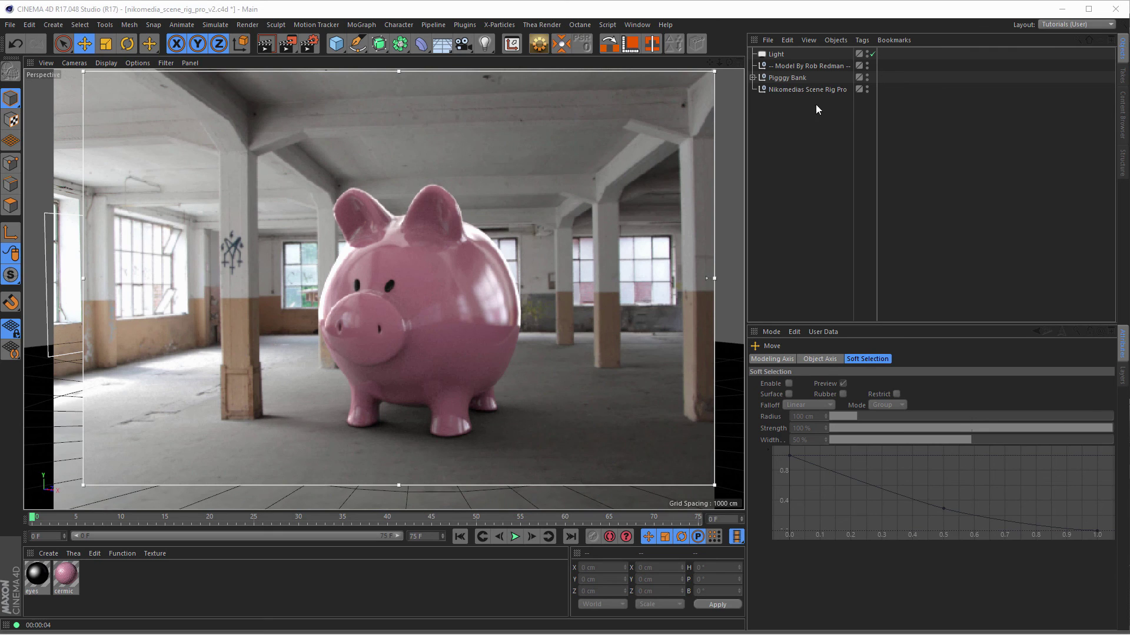
pyautogui.click(801, 88)
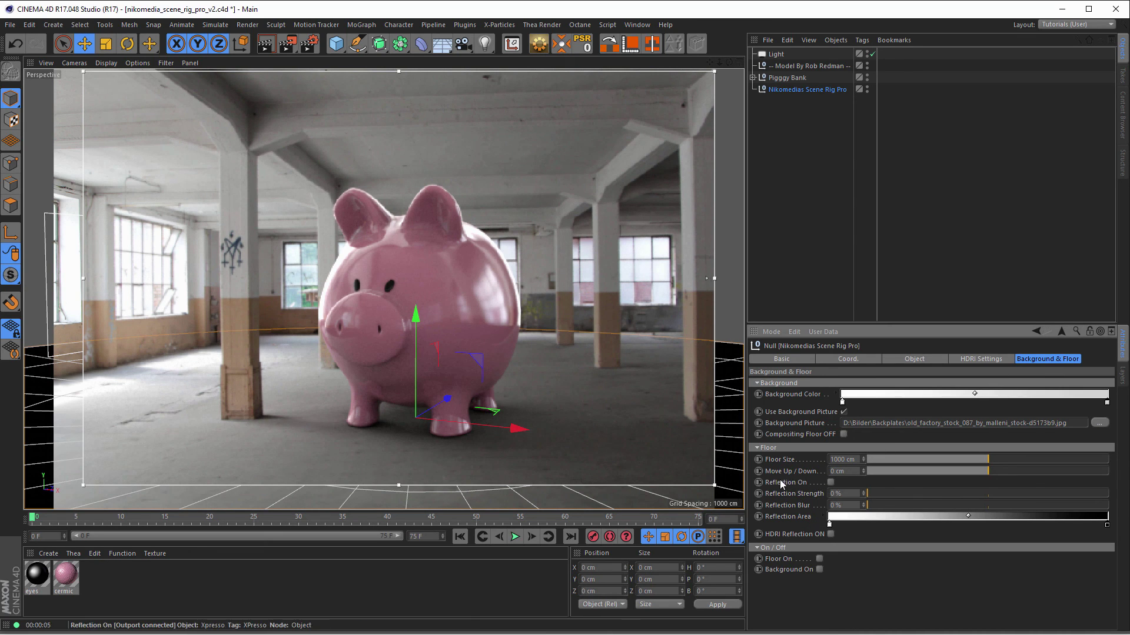
pyautogui.click(831, 483)
pyautogui.moveTo(875, 496); pyautogui.dragTo(930, 496)
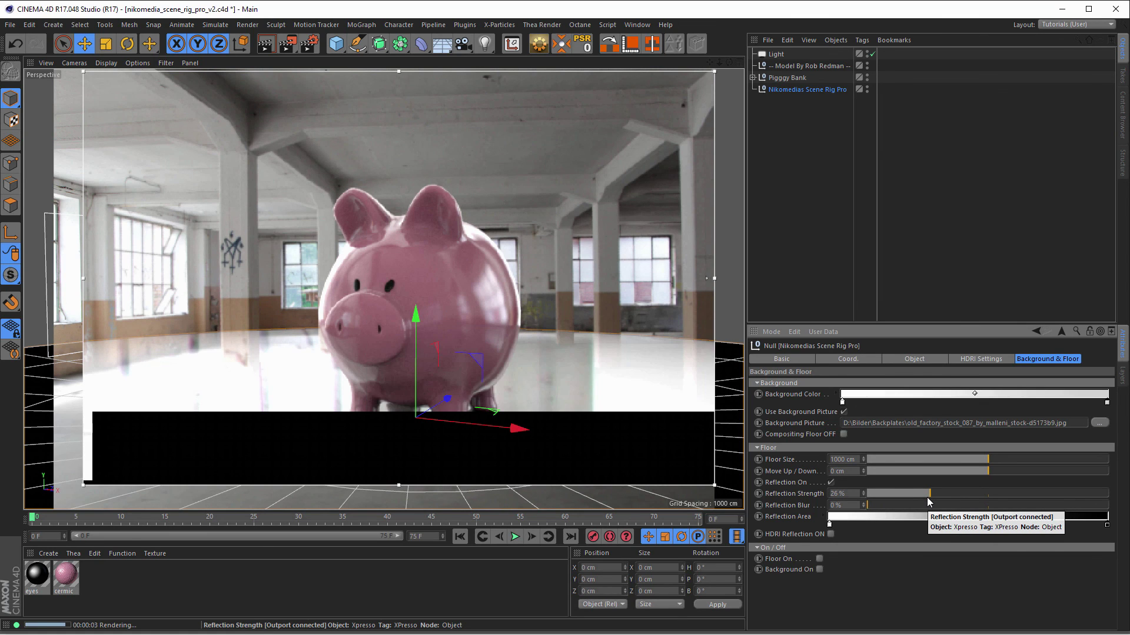
pyautogui.moveTo(906, 493); pyautogui.dragTo(888, 493)
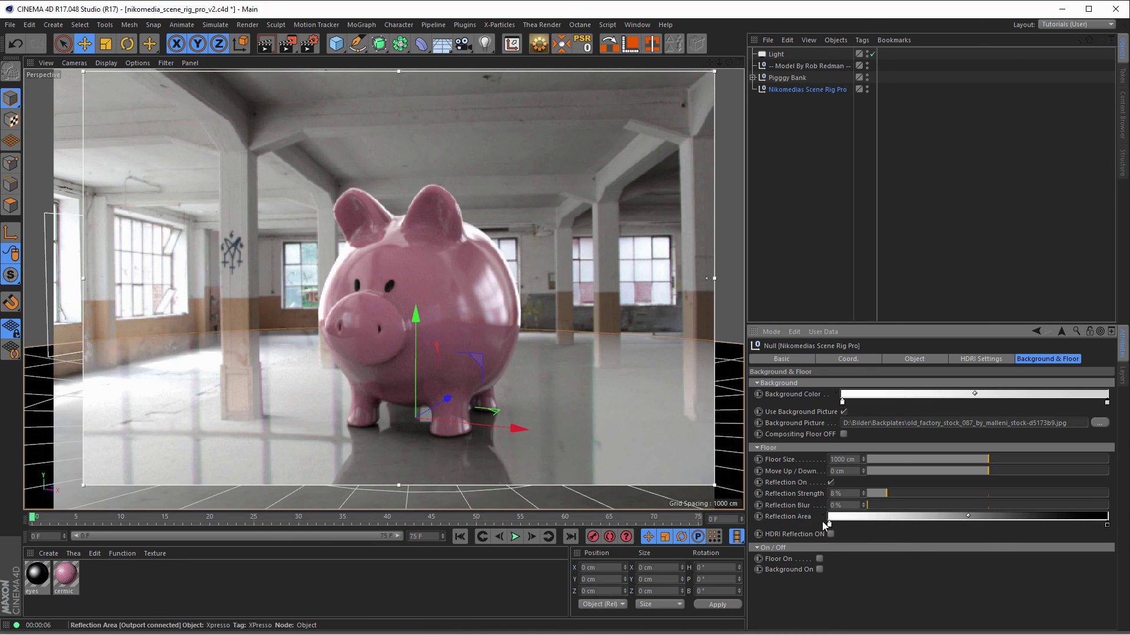
# Shorten the Reflection Area gradient so the floor reflection fades near the pig, and soften the reflection with 11% blur and 4% strength.
pyautogui.moveTo(1106, 525); pyautogui.dragTo(918, 523)
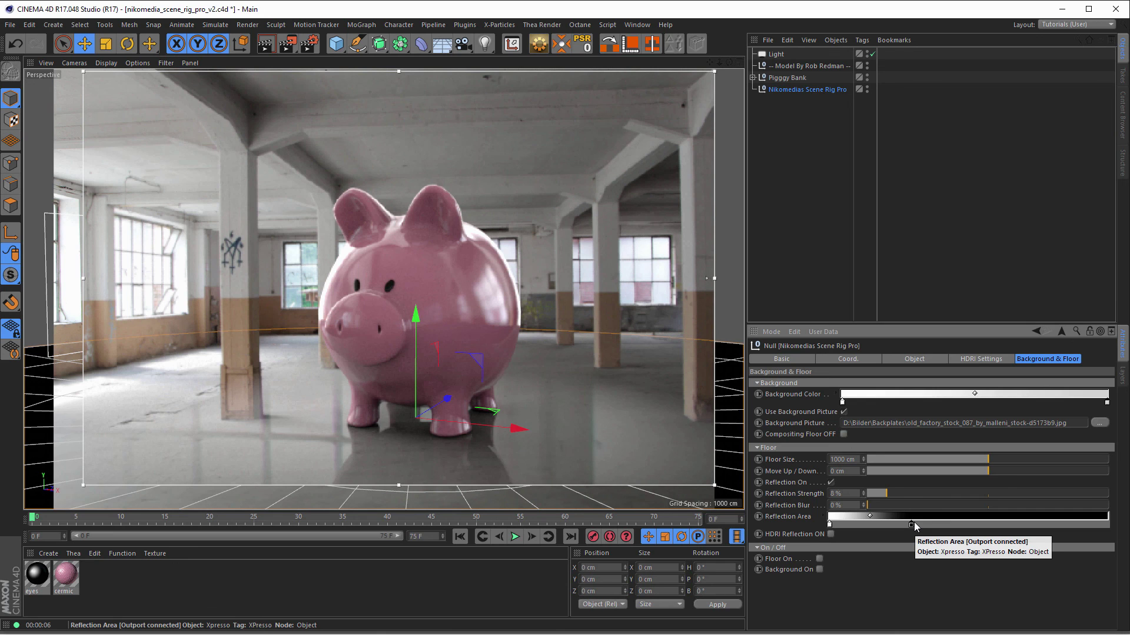
pyautogui.moveTo(915, 526); pyautogui.dragTo(882, 530)
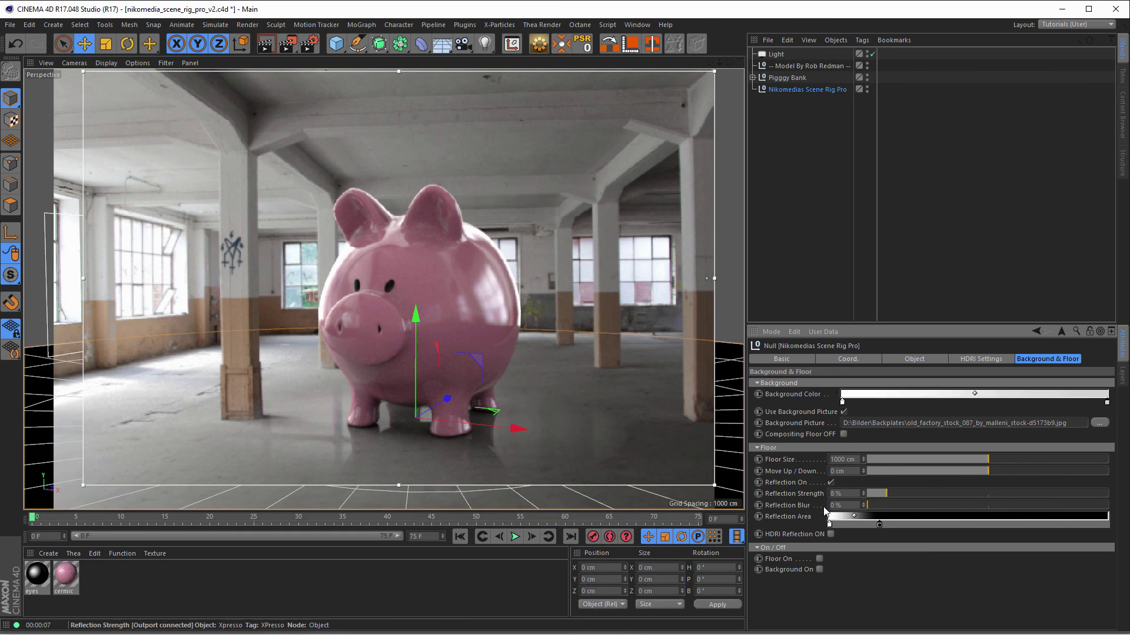
pyautogui.moveTo(874, 504); pyautogui.dragTo(894, 506)
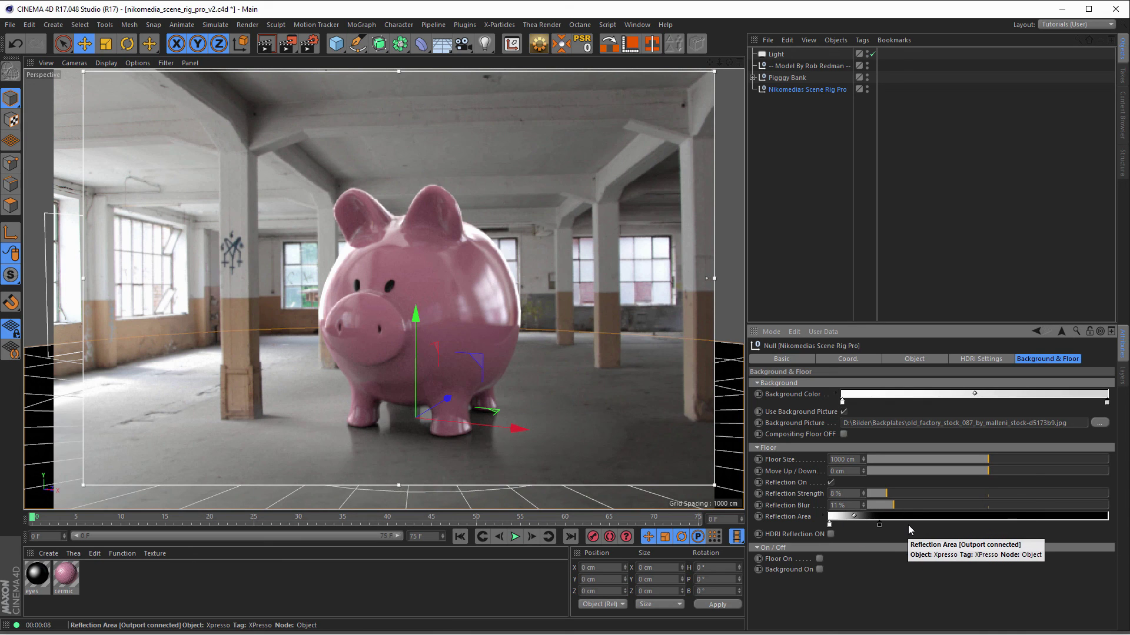
pyautogui.moveTo(879, 525); pyautogui.dragTo(846, 517)
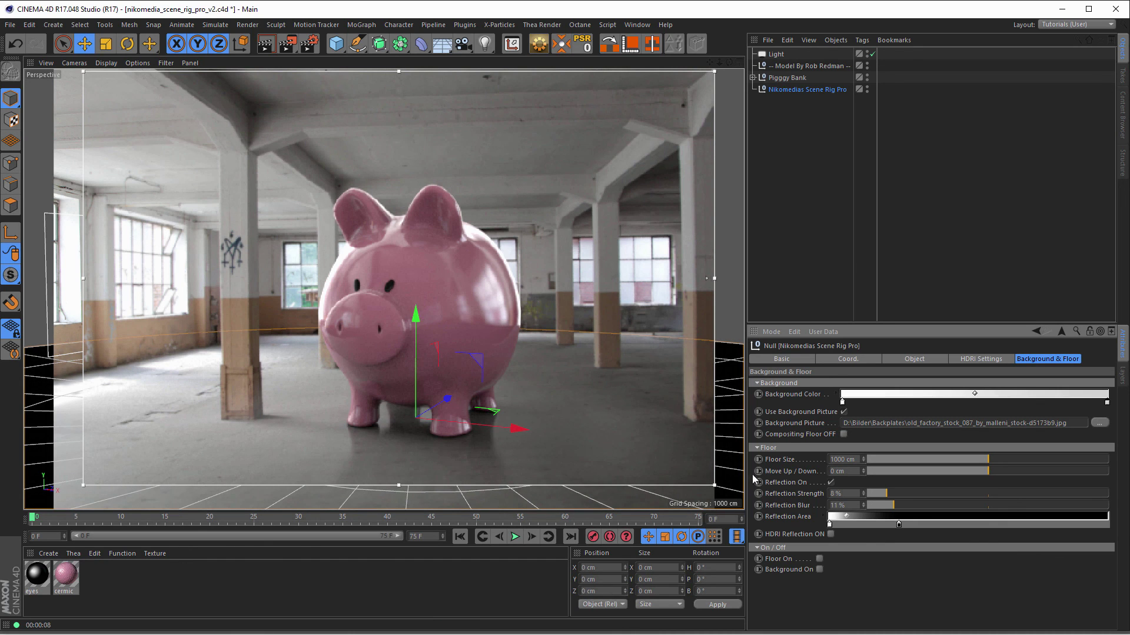
pyautogui.moveTo(877, 495); pyautogui.dragTo(877, 496)
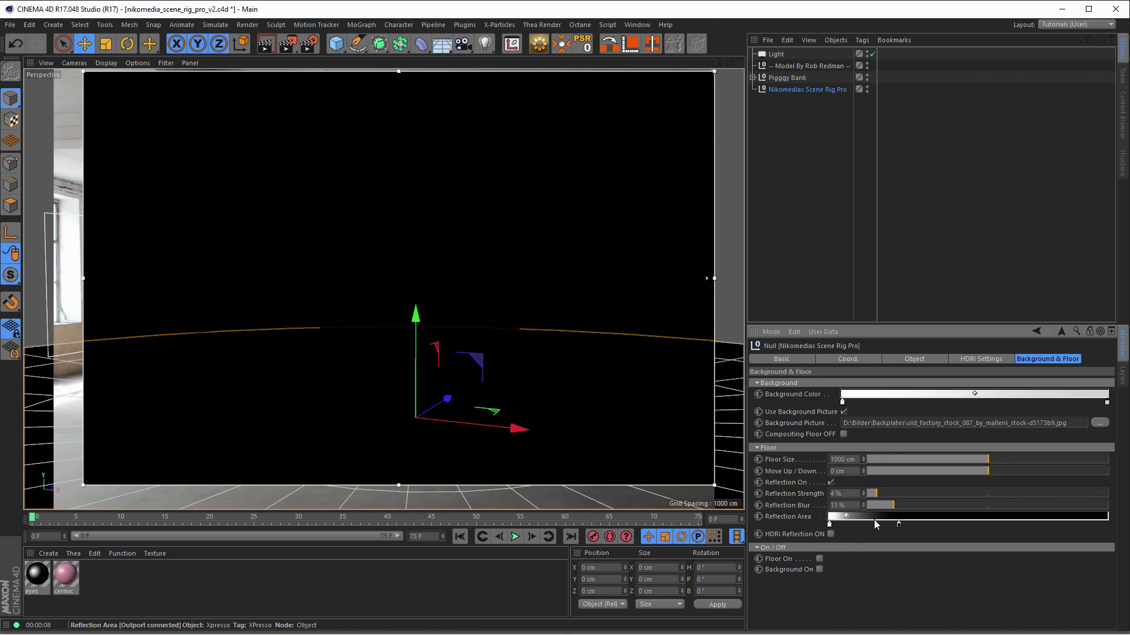